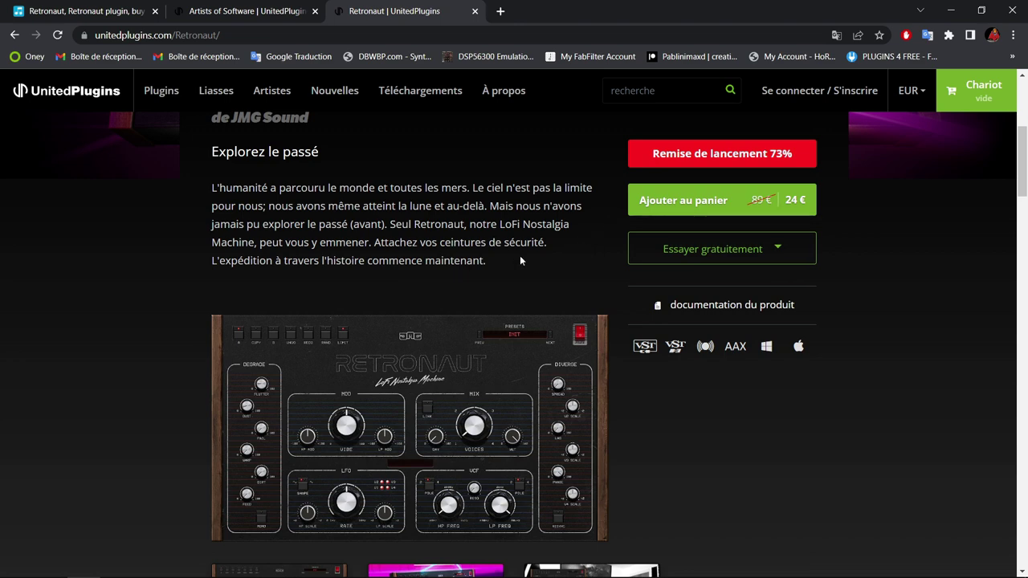
# Examine the Retronaut product page on Plugin Boutique, covering its price, ratings, reviews and feature descriptions.
pyautogui.click(113, 11)
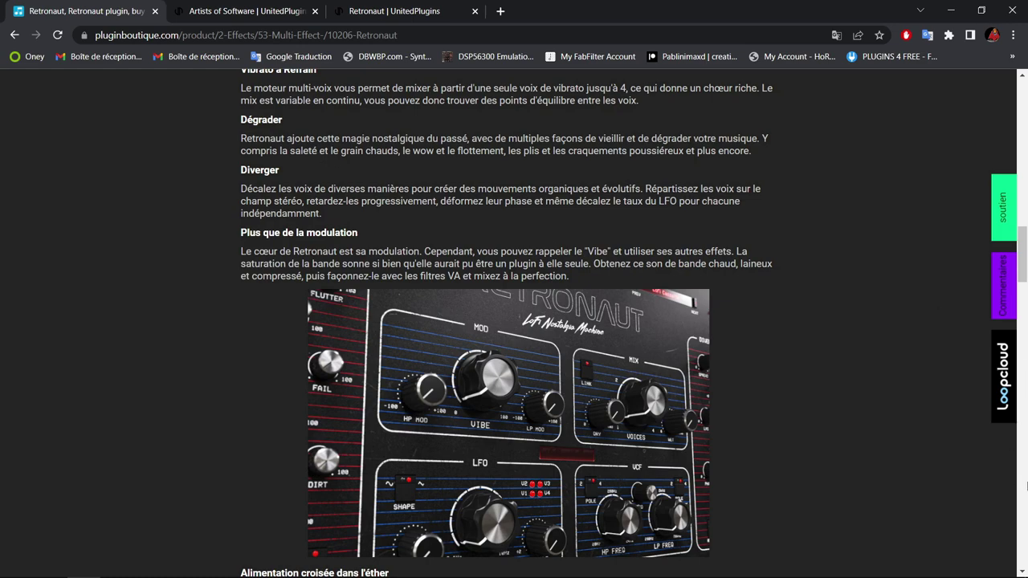
pyautogui.moveTo(1022, 262); pyautogui.dragTo(1021, 116)
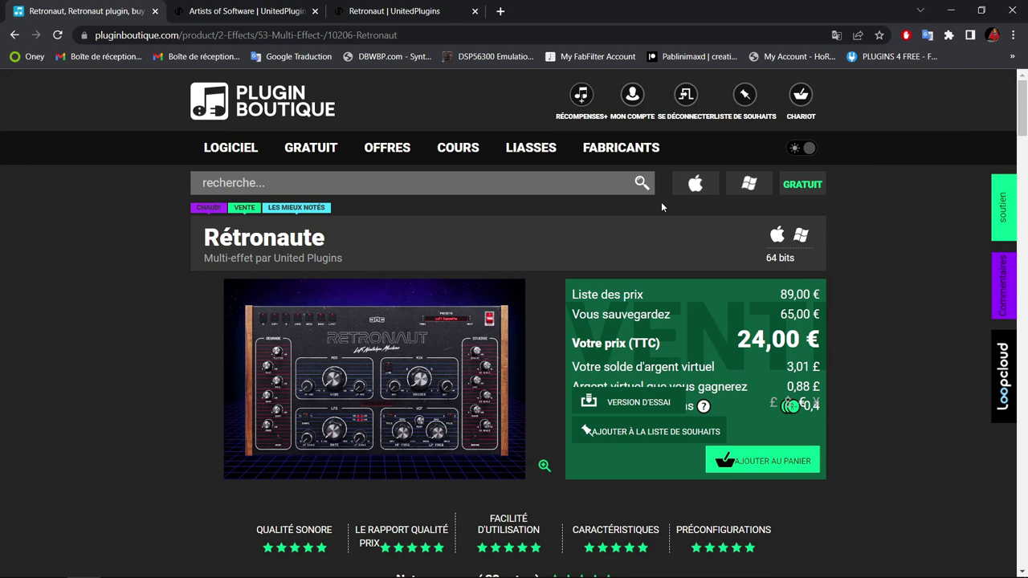
pyautogui.scroll(-3, 661, 201)
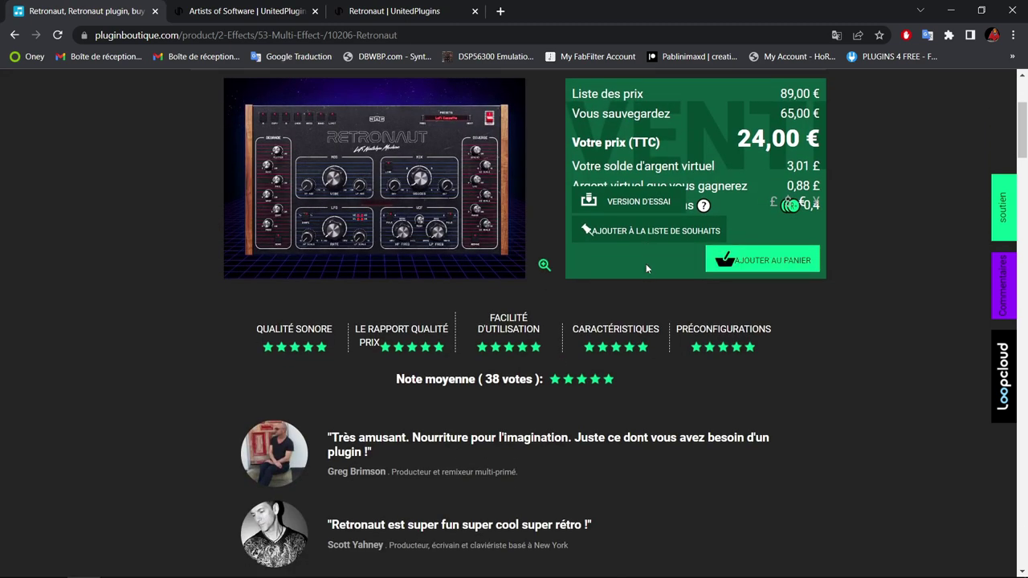
pyautogui.scroll(-5, 640, 304)
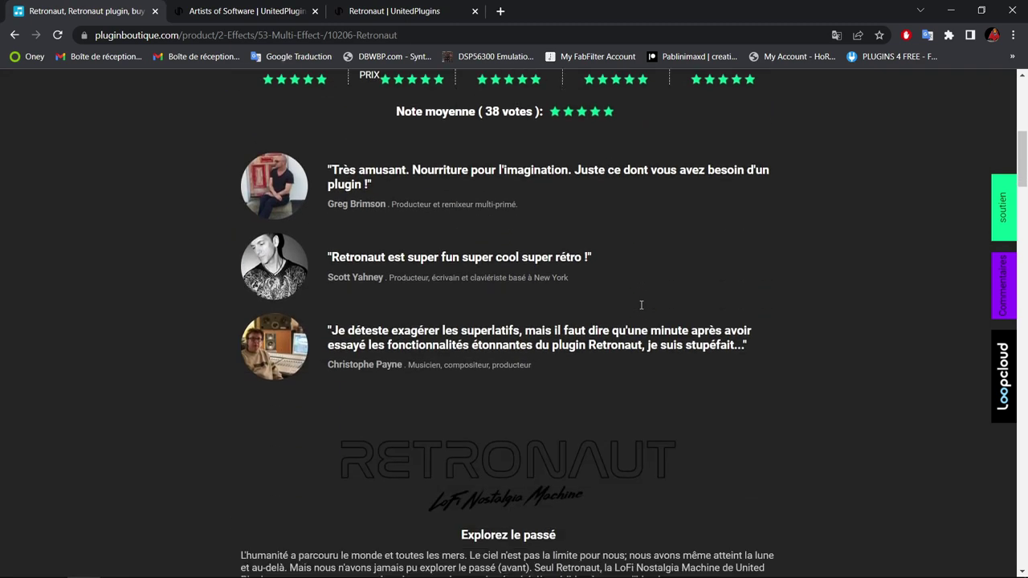
pyautogui.scroll(-4, 641, 305)
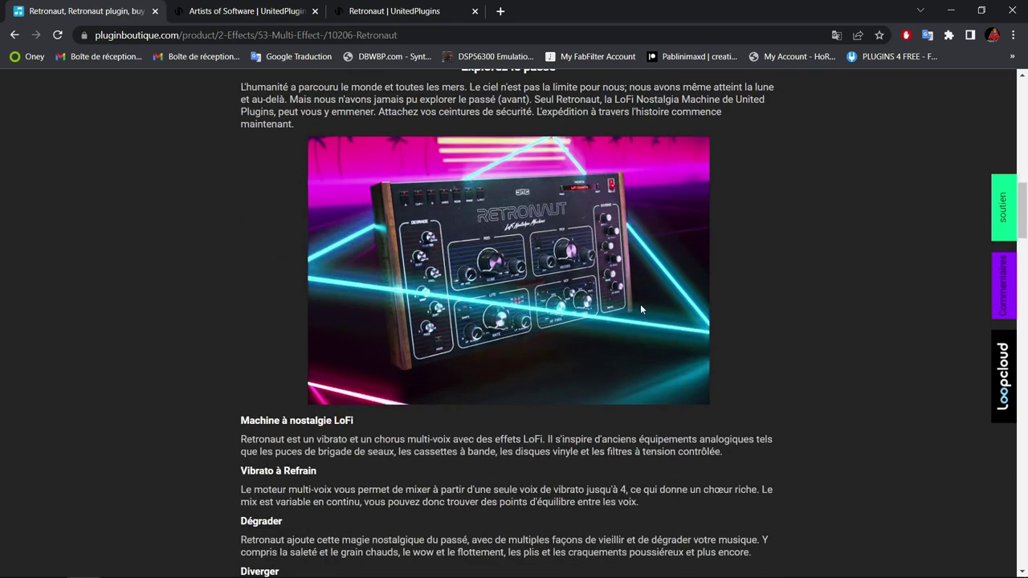
pyautogui.scroll(-3, 640, 308)
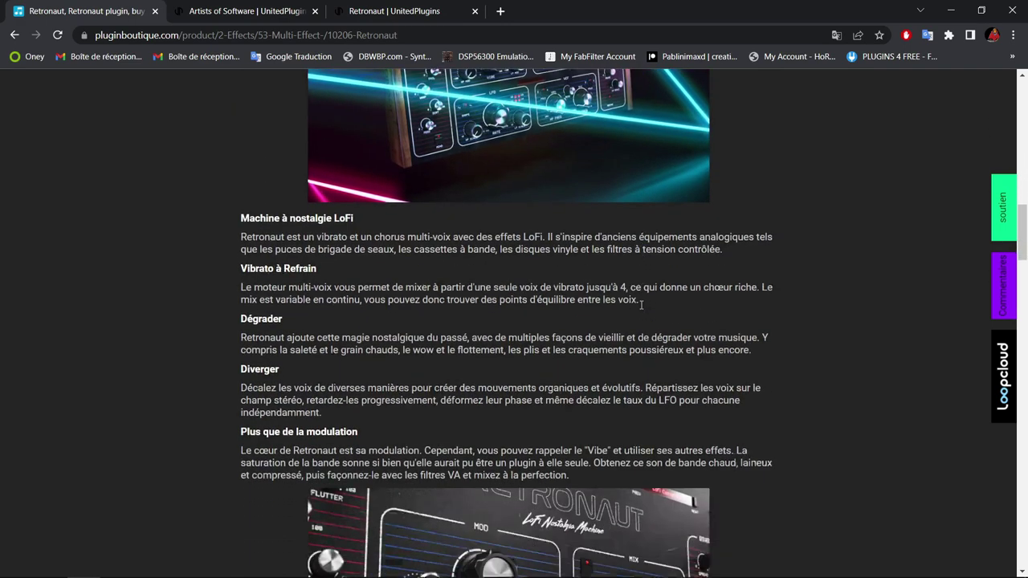
pyautogui.scroll(-3, 640, 304)
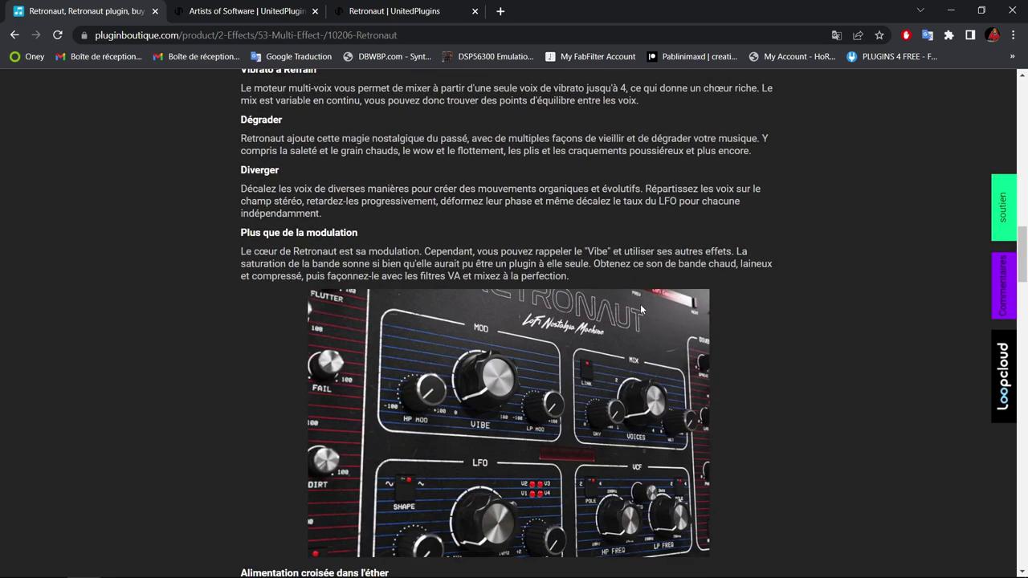
pyautogui.scroll(-5, 640, 308)
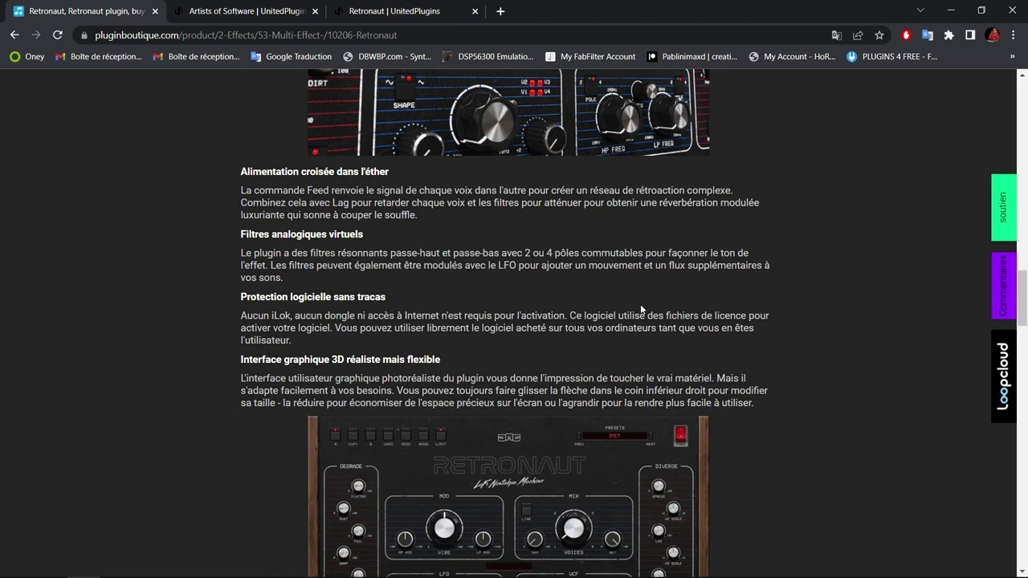
pyautogui.scroll(-1, 640, 308)
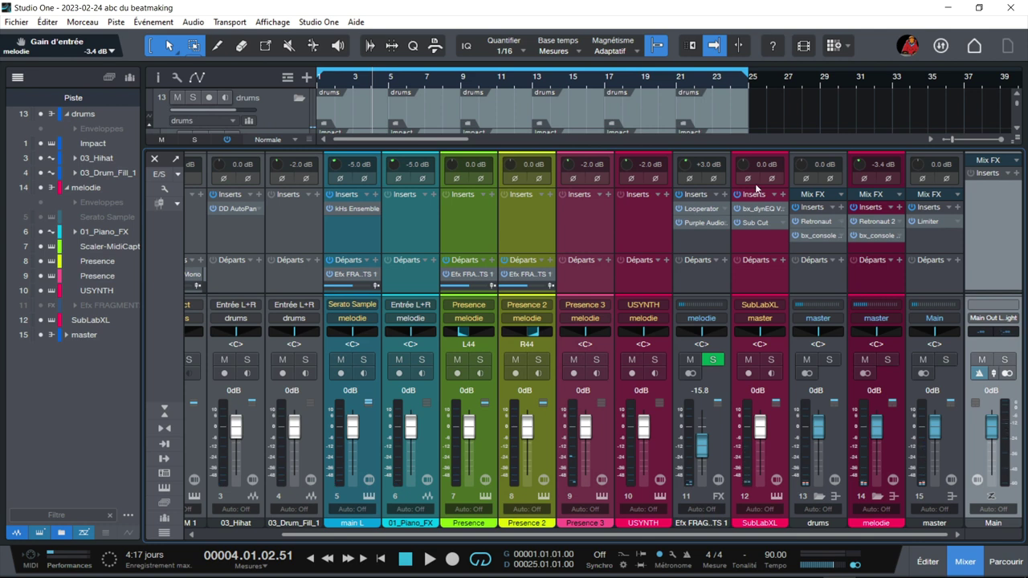
# In Studio One, listen to the whole song from the beginning, with slightly more of the arrangement shown above the mixer.
pyautogui.press('Home')
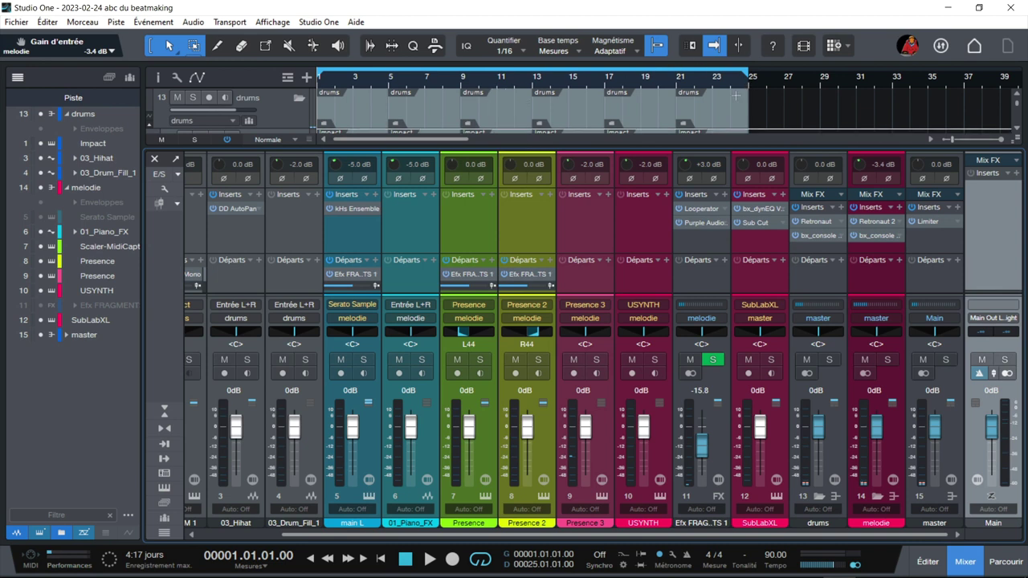
pyautogui.moveTo(711, 145); pyautogui.dragTo(703, 156)
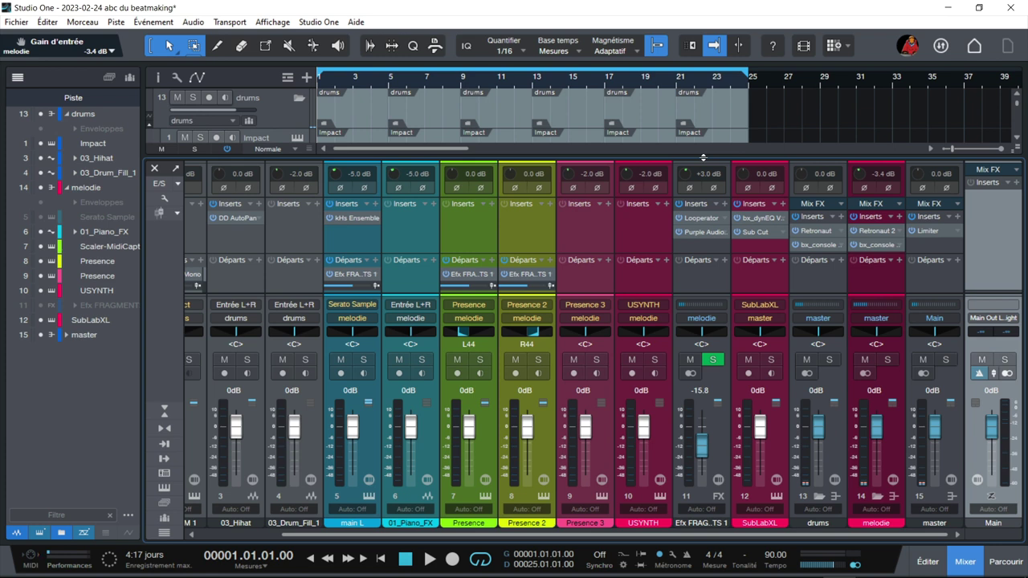
pyautogui.press('space')
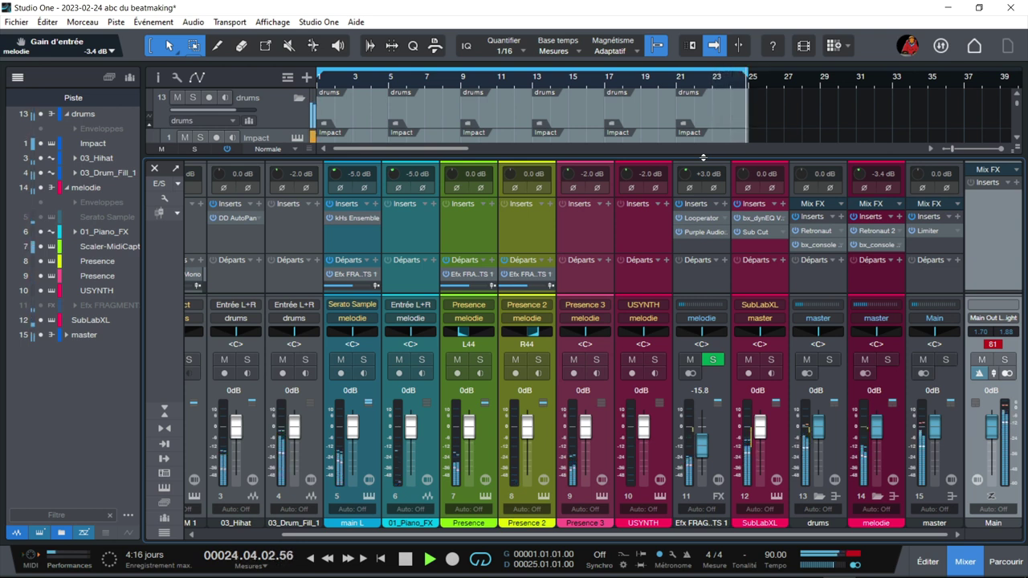
pyautogui.press('space')
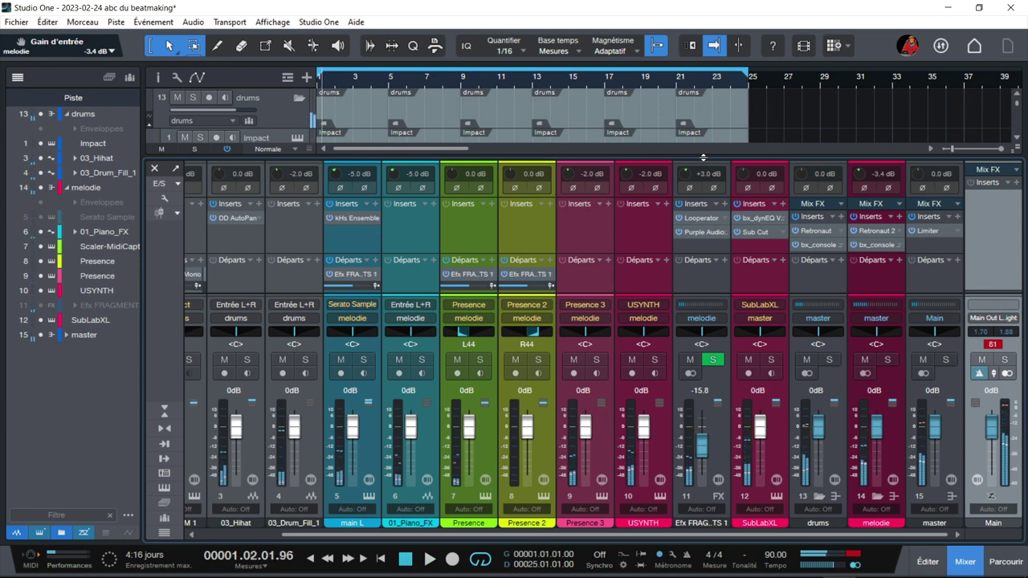
# Inspect the Impact XT drum pads on the Impact M 1 channel and the drum tracks in the arrangement.
pyautogui.moveTo(707, 553)
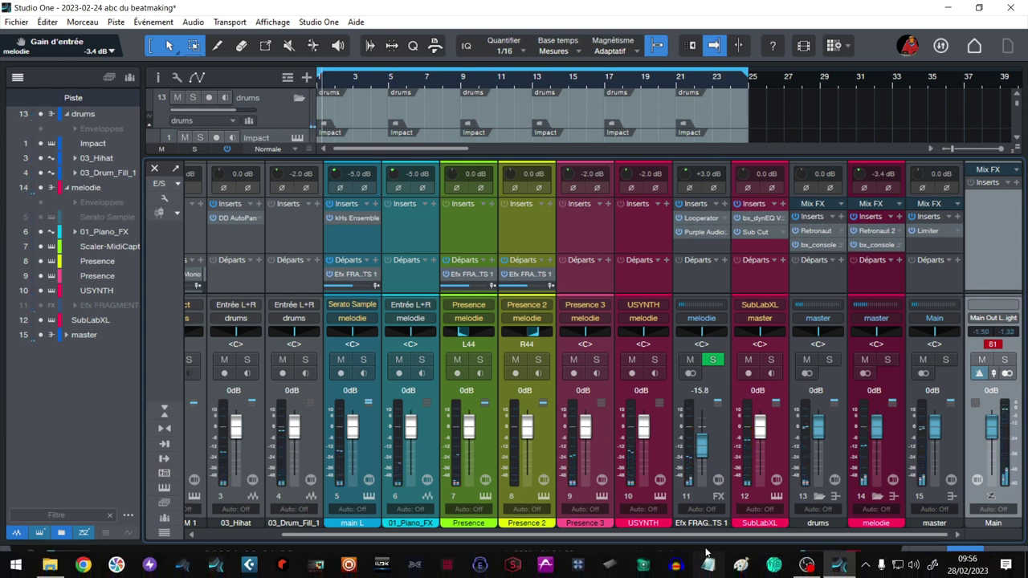
pyautogui.moveTo(709, 535); pyautogui.dragTo(607, 554)
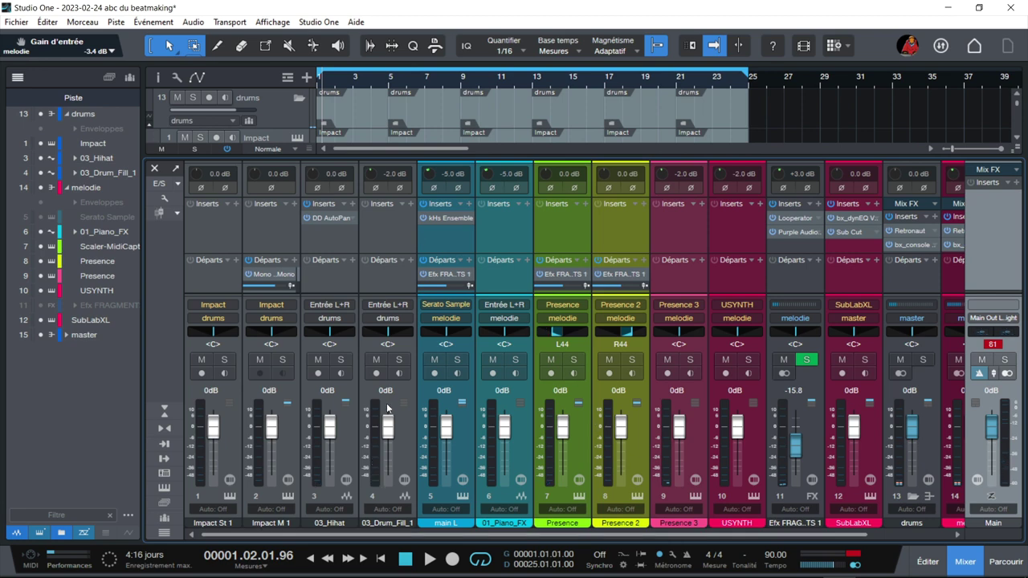
pyautogui.click(287, 497)
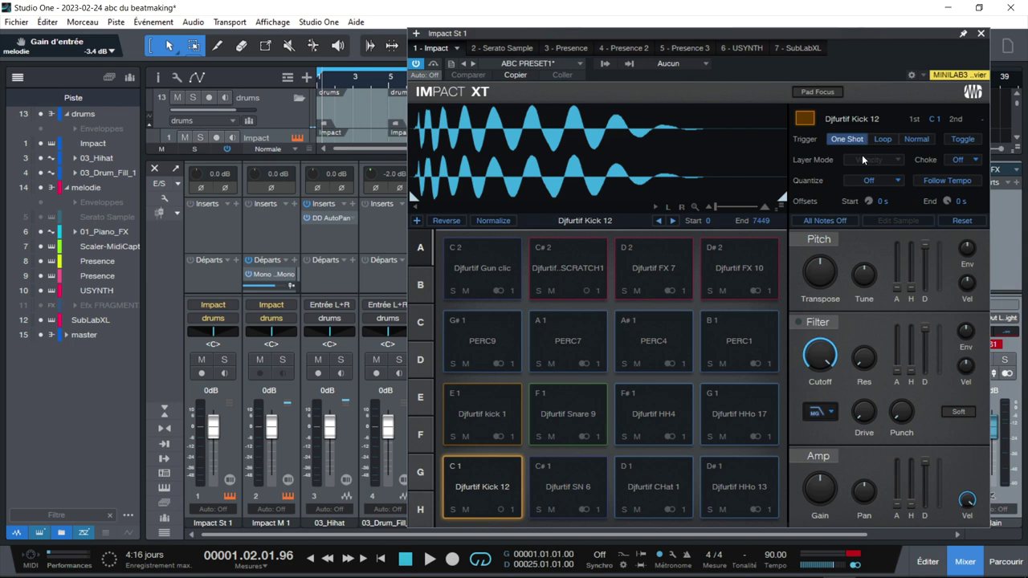
pyautogui.click(980, 34)
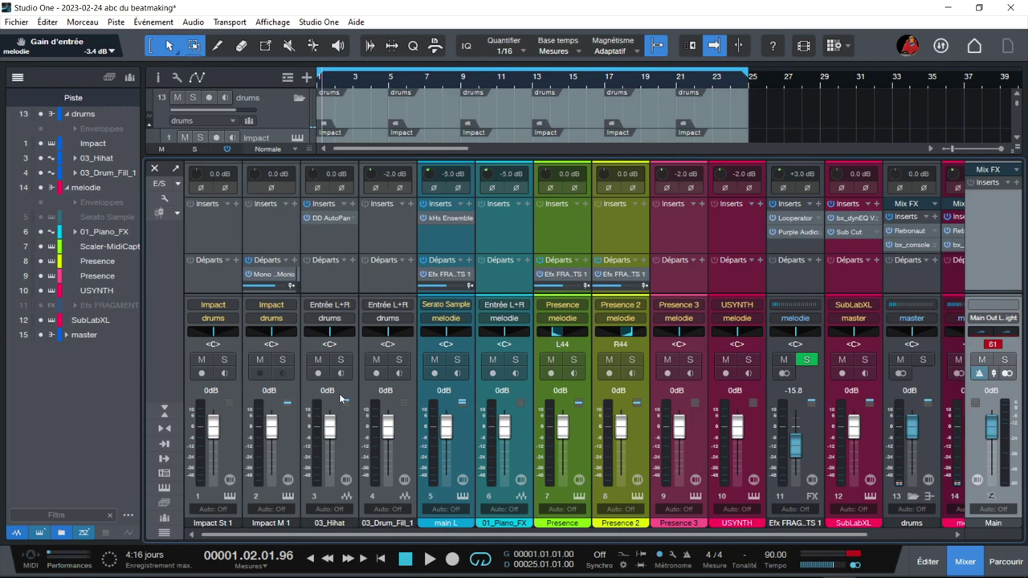
pyautogui.moveTo(394, 154); pyautogui.dragTo(395, 286)
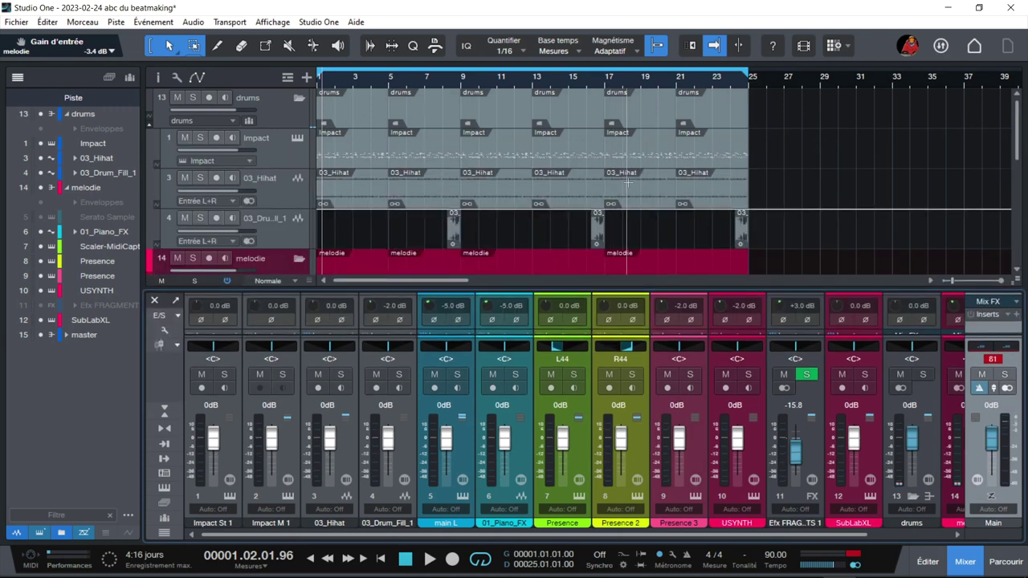
pyautogui.moveTo(398, 287); pyautogui.dragTo(406, 175)
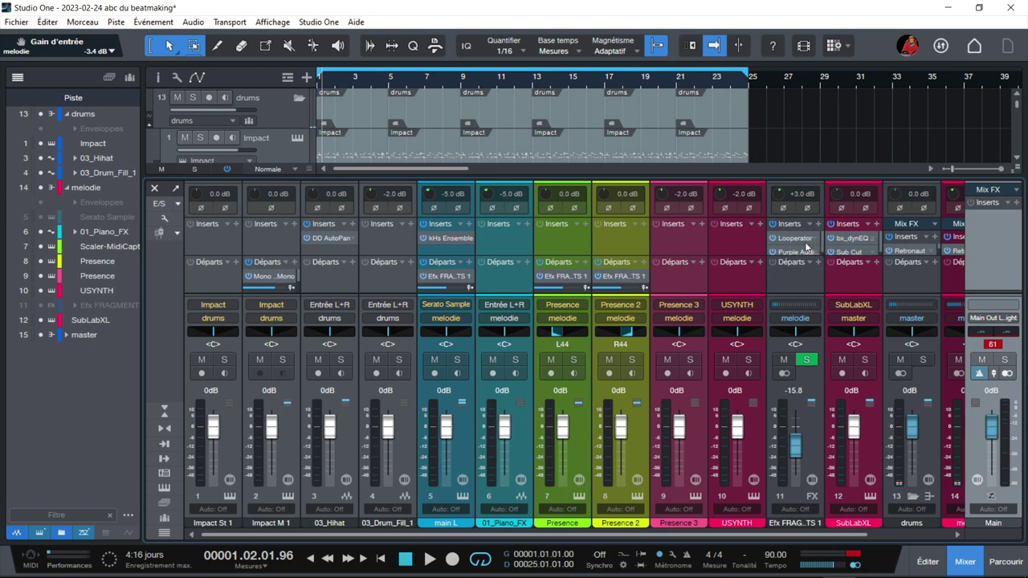
# Inspect the SubLabXL bass instrument's sound settings and its Distortion, Compressor and Waveshaper effects.
pyautogui.click(856, 281)
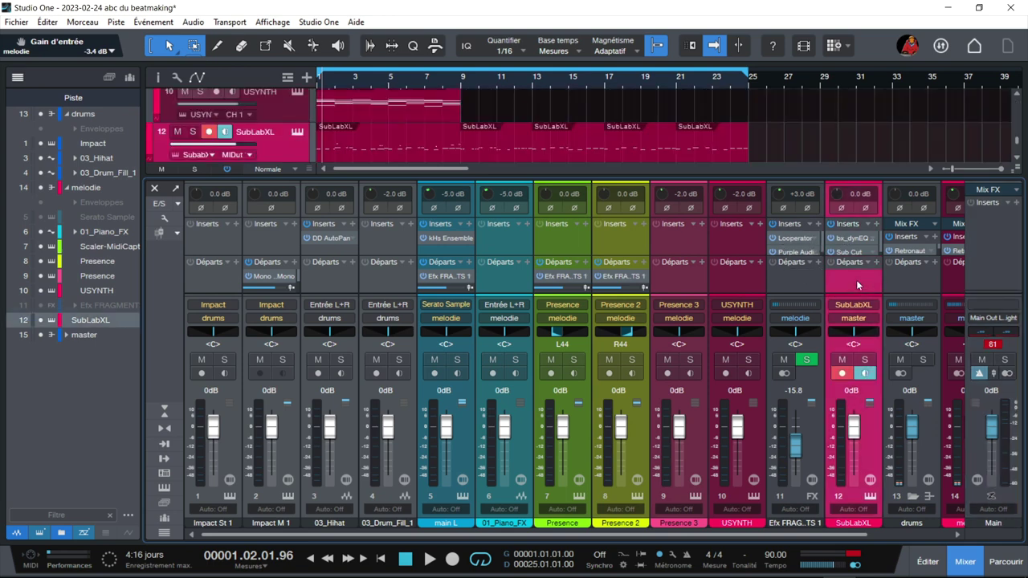
pyautogui.click(873, 499)
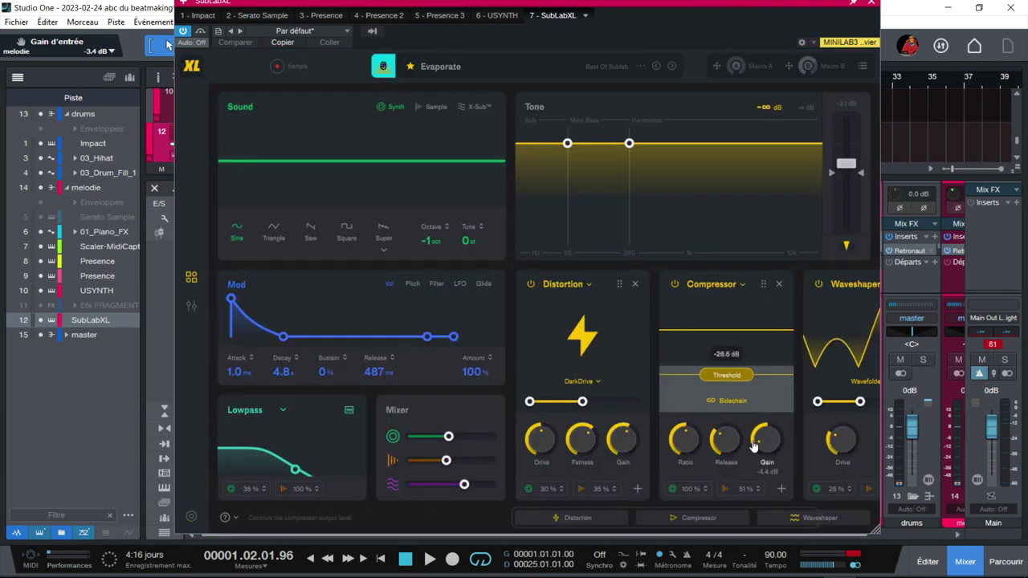
pyautogui.click(420, 239)
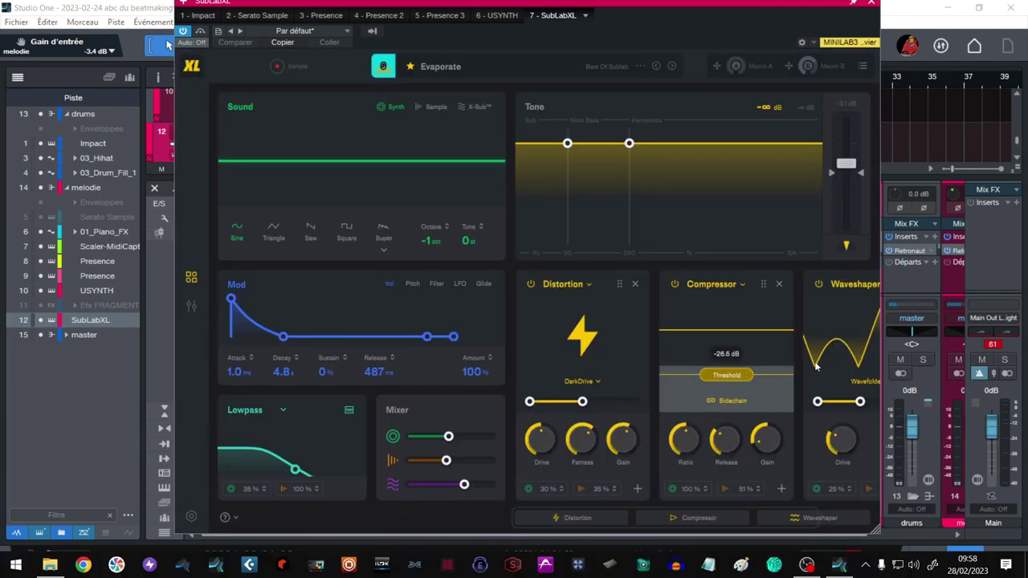
pyautogui.hscroll(1, 689, 512)
pyautogui.hscroll(3, 689, 512)
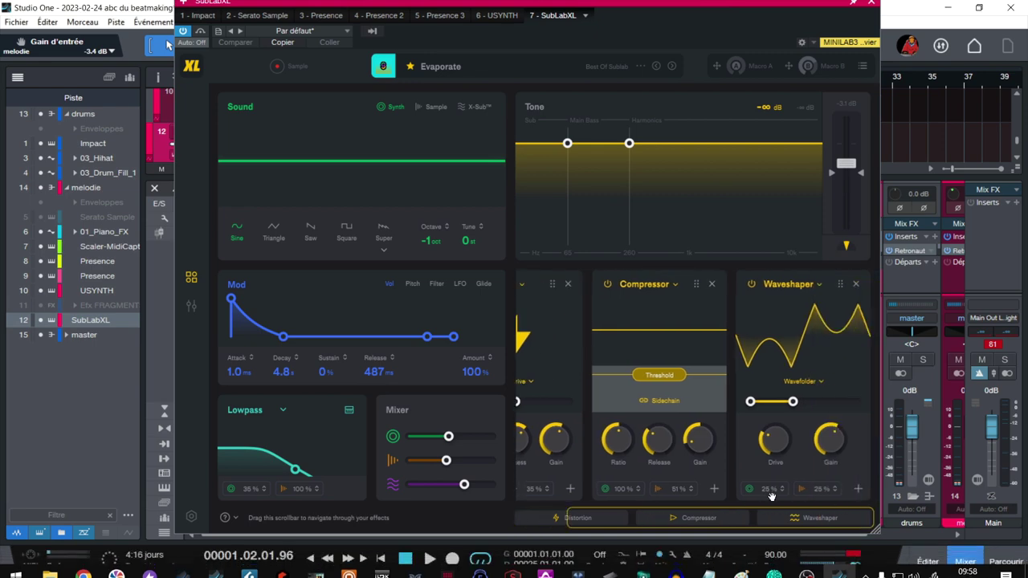
pyautogui.click(873, 4)
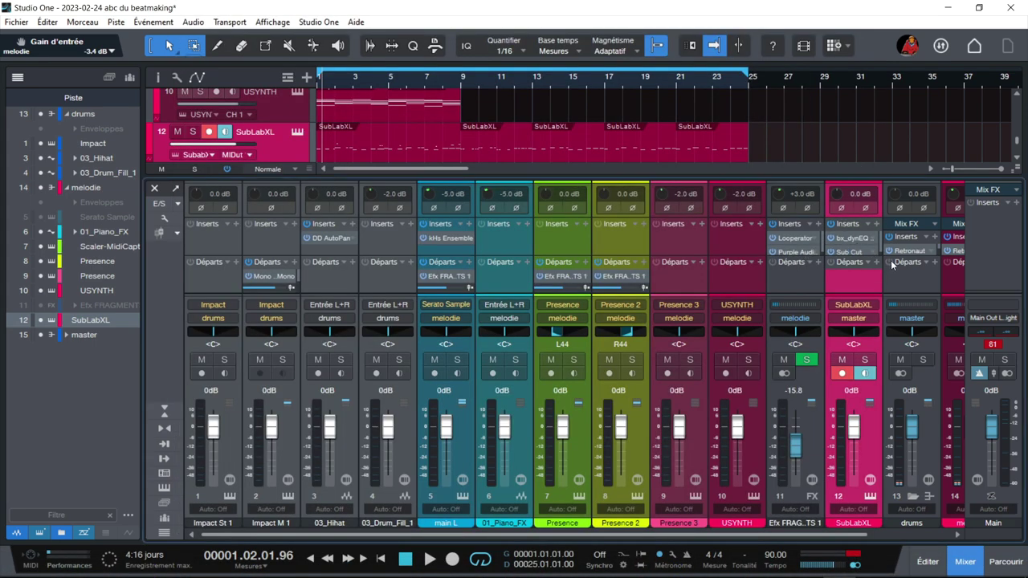
# Enlarge the mixer's insert area and review the bx_dynEQ V2 and Sub Cut effects on the SubLabXL channel.
pyautogui.moveTo(846, 176); pyautogui.dragTo(846, 113)
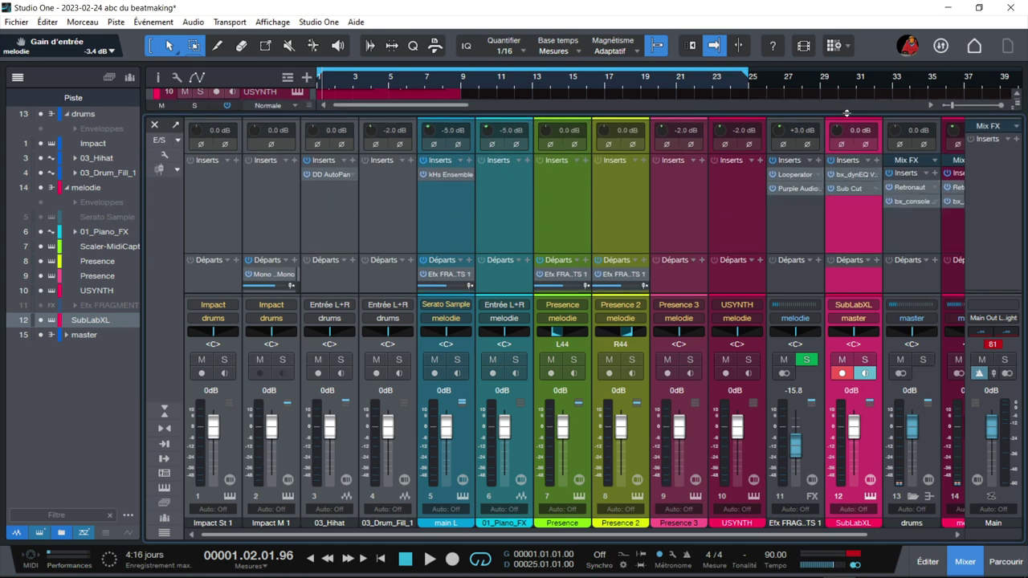
pyautogui.click(850, 176)
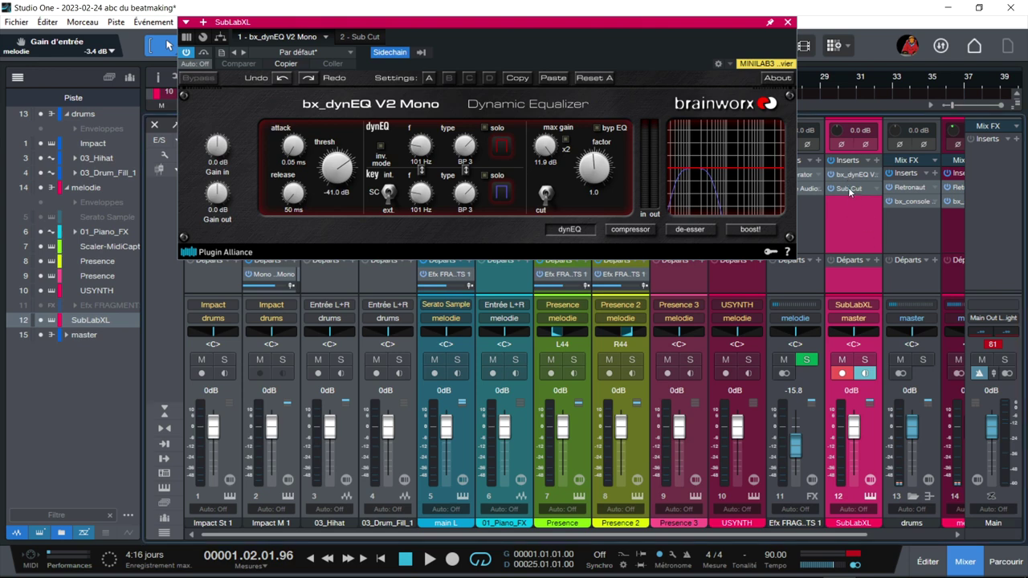
pyautogui.click(849, 189)
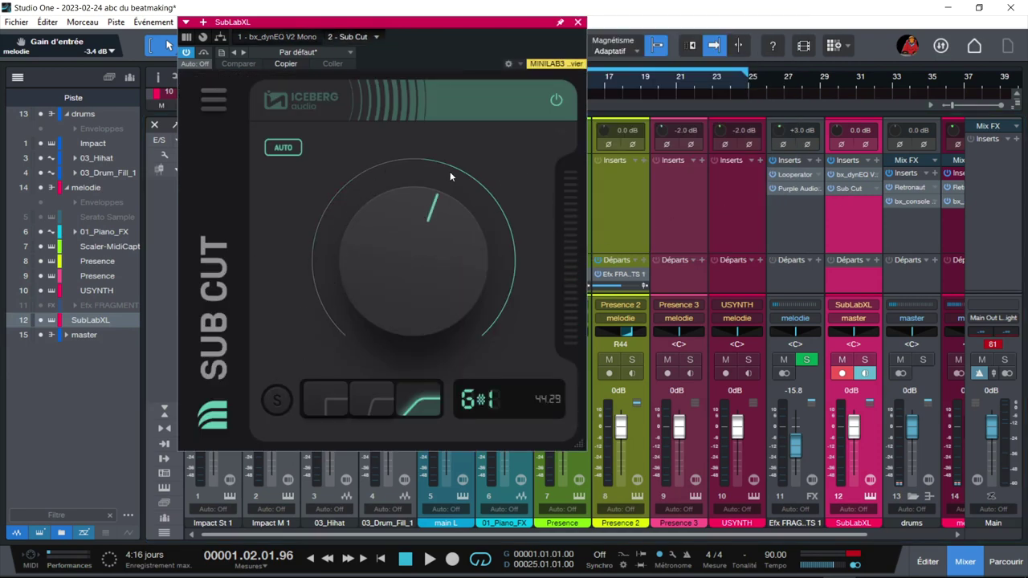
pyautogui.click(860, 220)
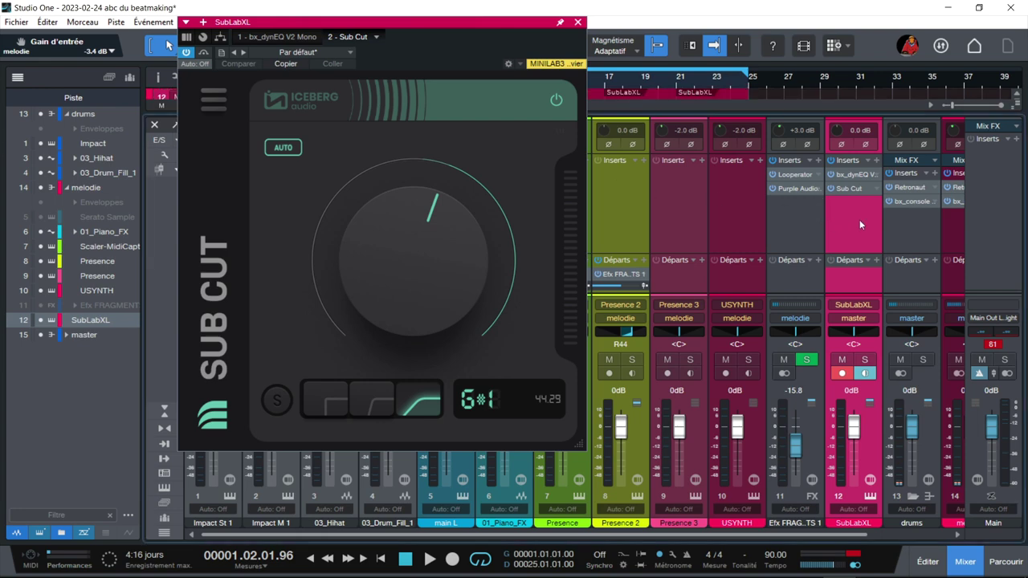
# Review the Retronaut and bx_console AMEK 9099 inserts on the drums and melodie buses.
pyautogui.click(911, 236)
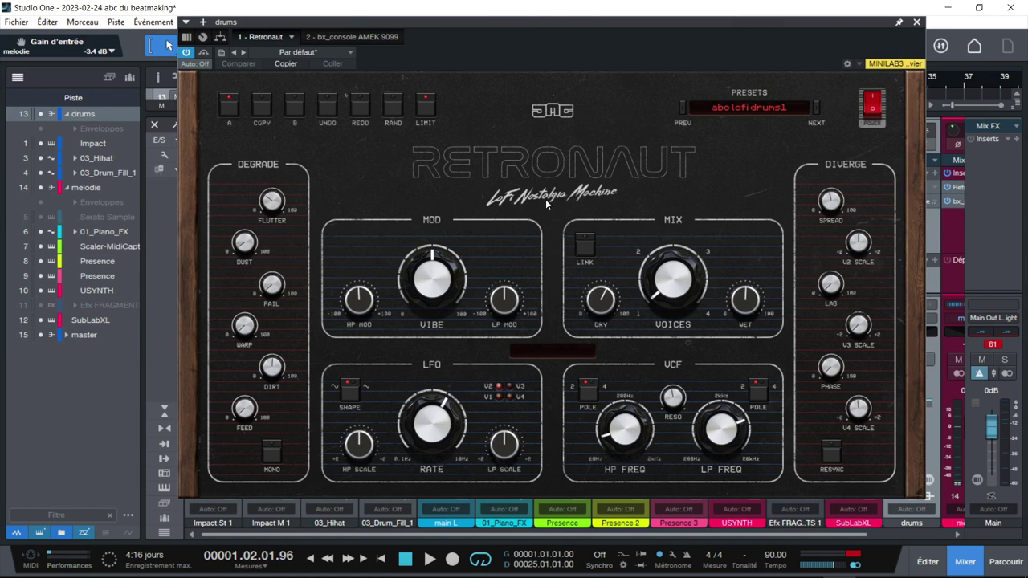
pyautogui.click(371, 40)
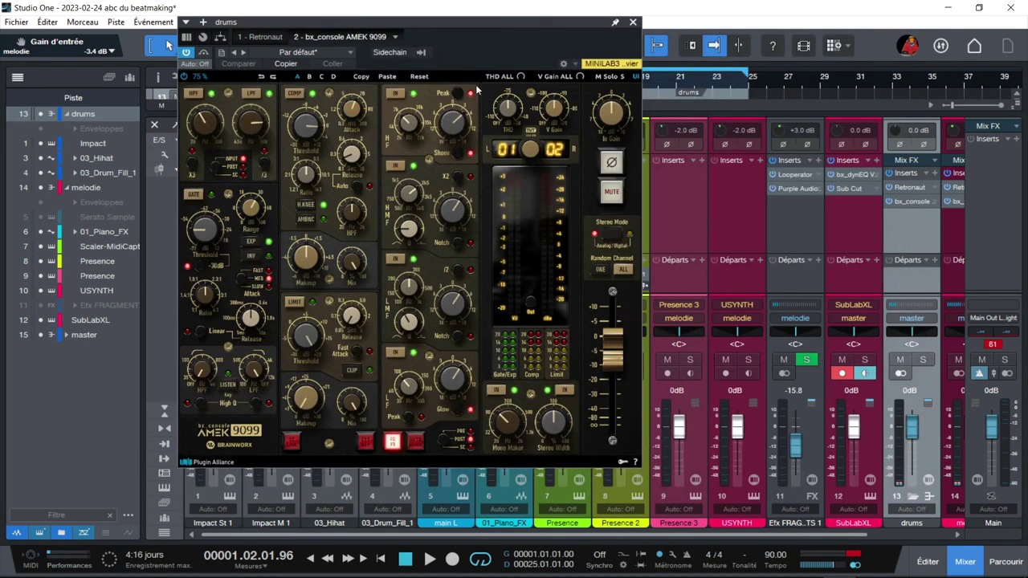
pyautogui.hscroll(3, 729, 525)
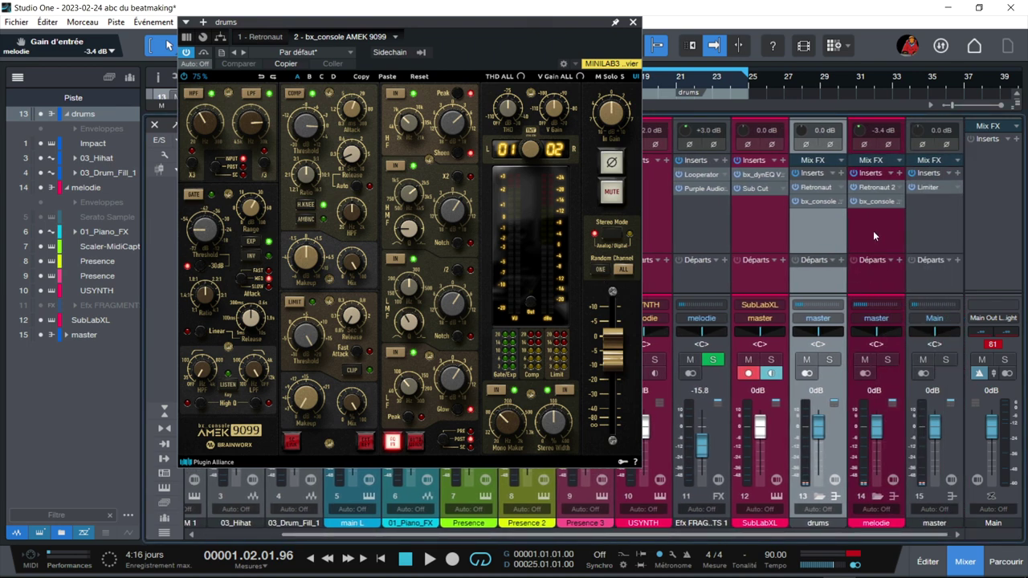
pyautogui.click(873, 231)
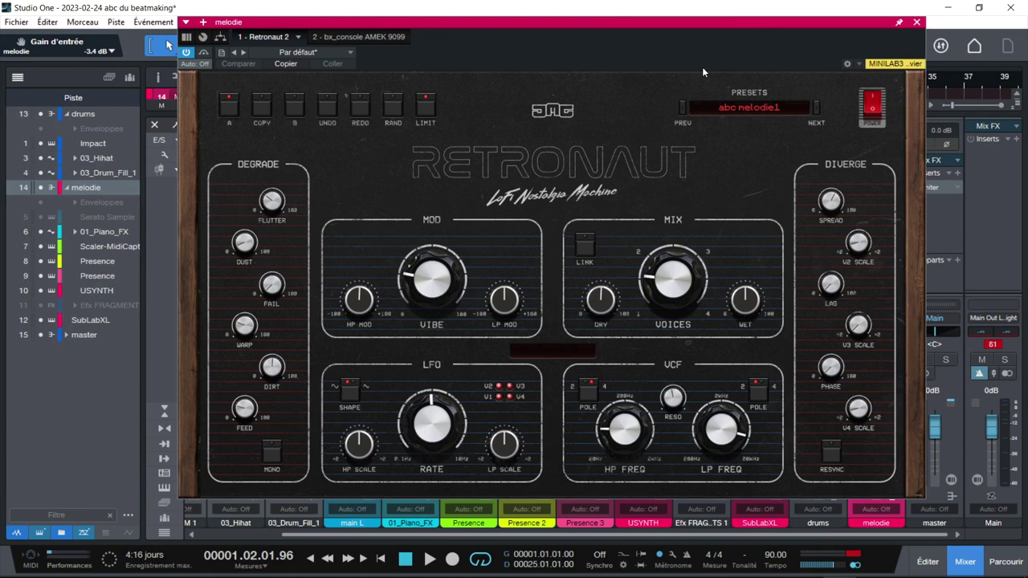
pyautogui.click(360, 38)
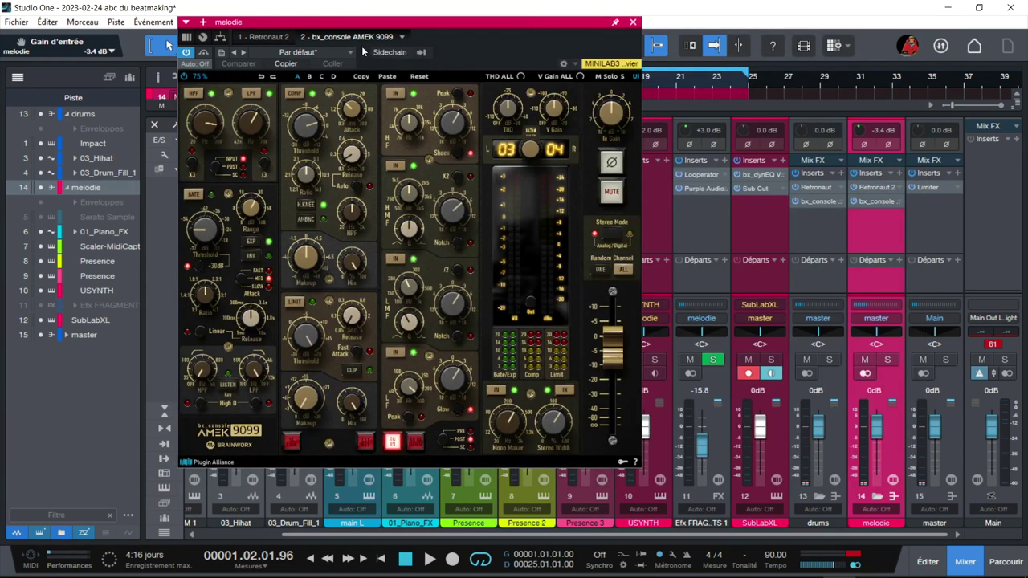
pyautogui.click(633, 22)
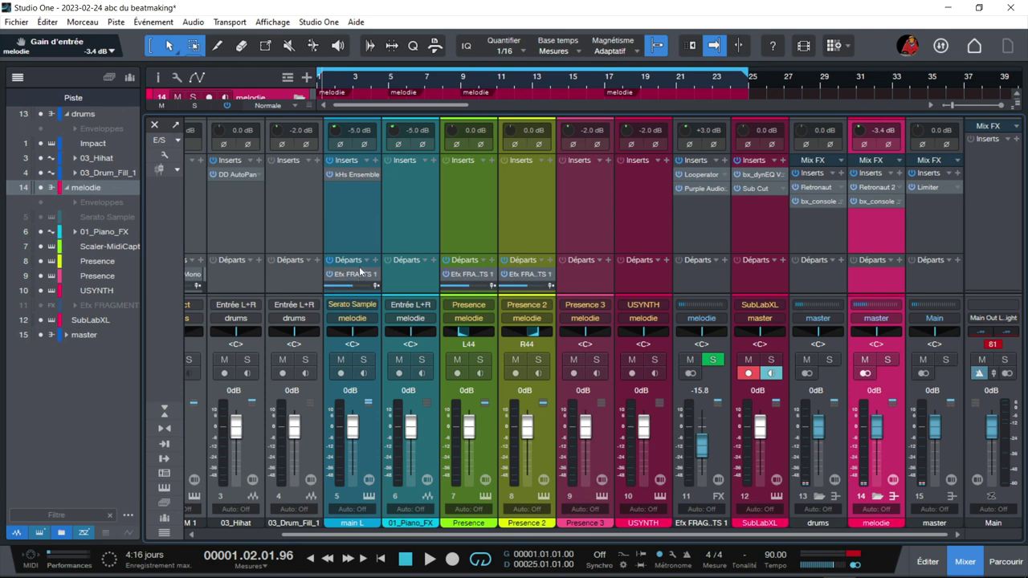
# Inspect the Serato Sample instrument on the main L channel and its slices of the 01_Piano sample.
pyautogui.click(369, 493)
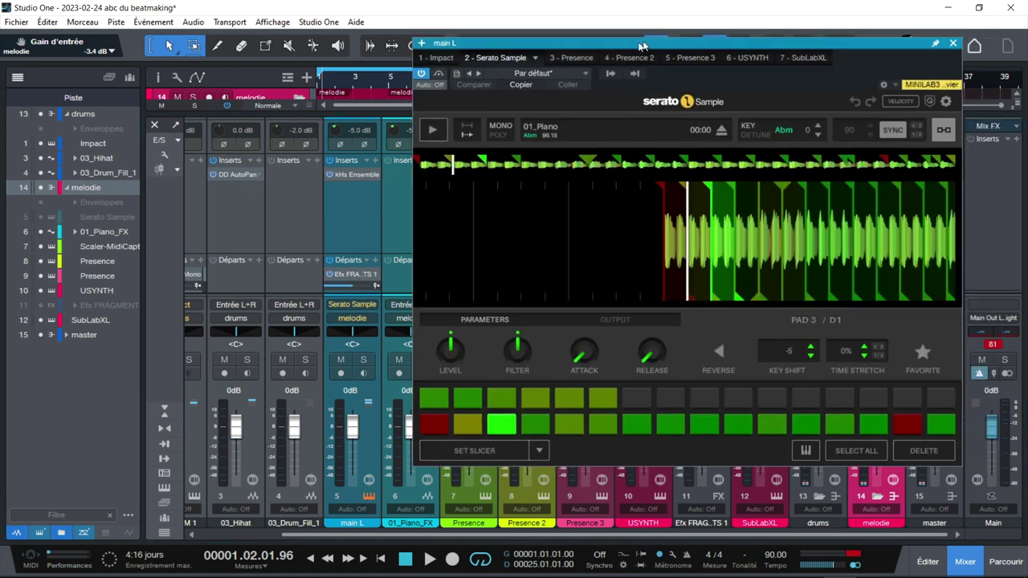
pyautogui.moveTo(674, 48); pyautogui.dragTo(479, 61)
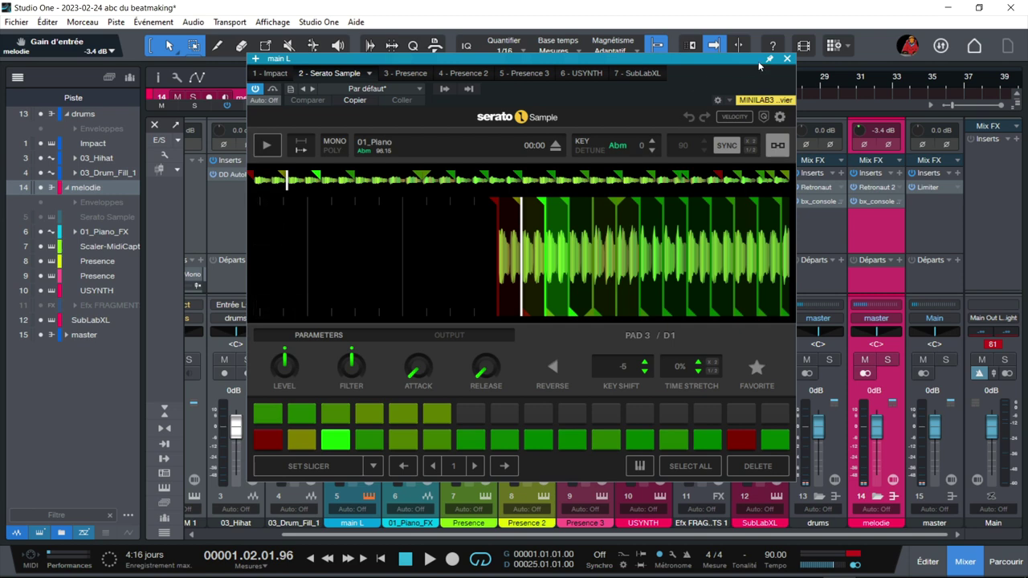
pyautogui.click(788, 59)
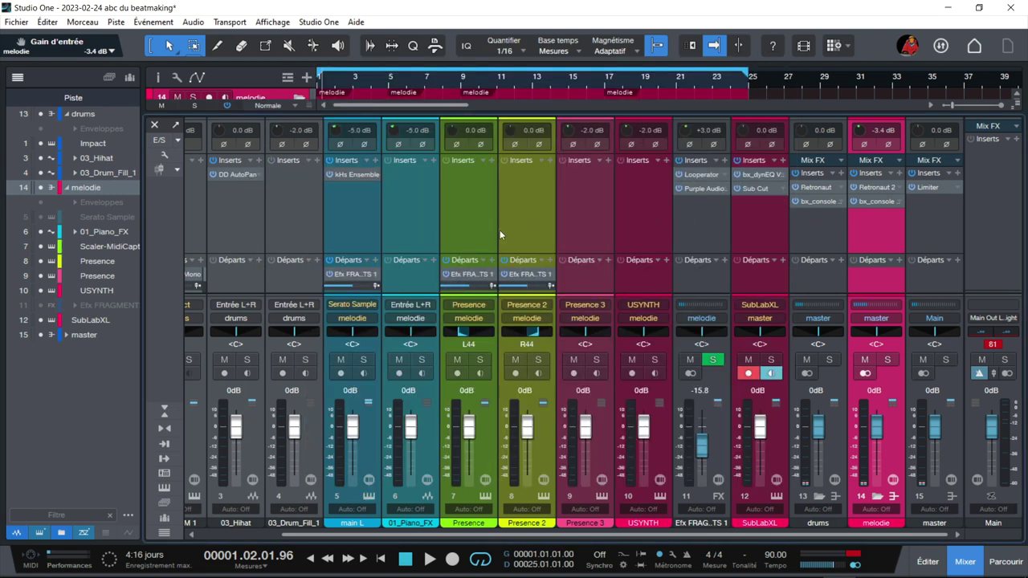
# Review the Violin Staccato sound on Presence 2 and the USYNTH Deluxe instrument, shrinking the USYNTH window to show it whole.
pyautogui.click(544, 499)
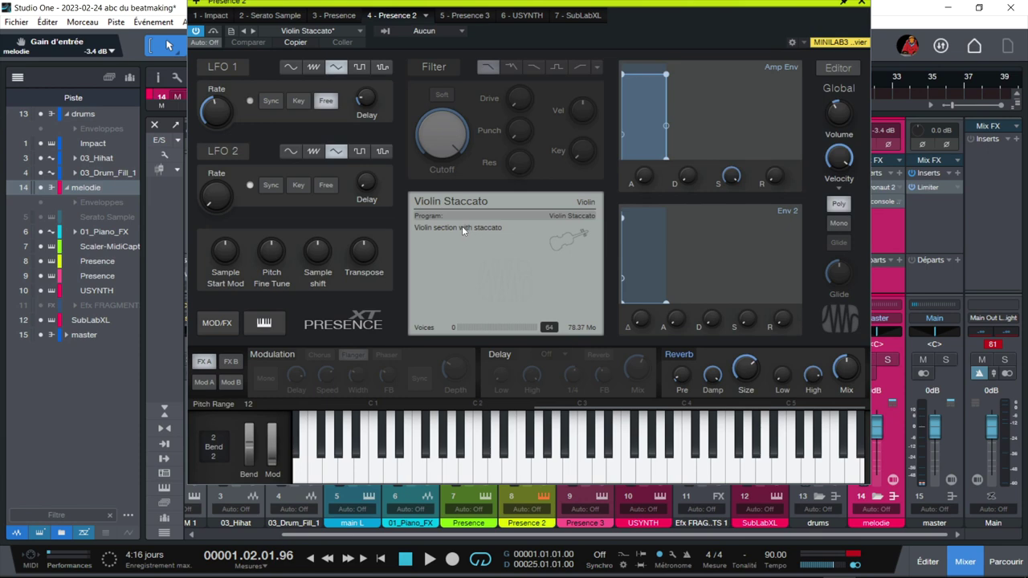
pyautogui.click(859, 5)
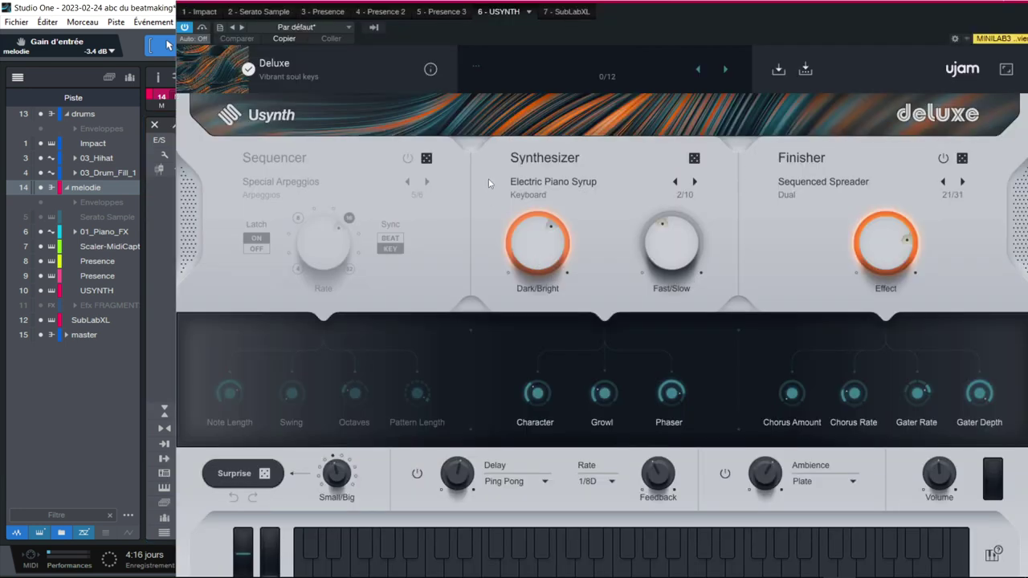
pyautogui.click(1005, 69)
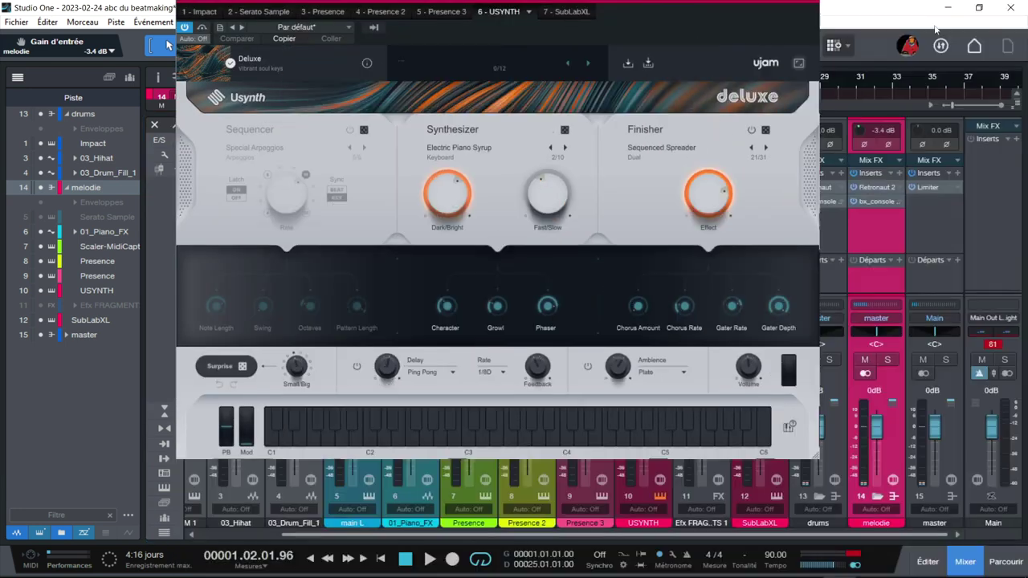
pyautogui.moveTo(713, 2); pyautogui.dragTo(677, 48)
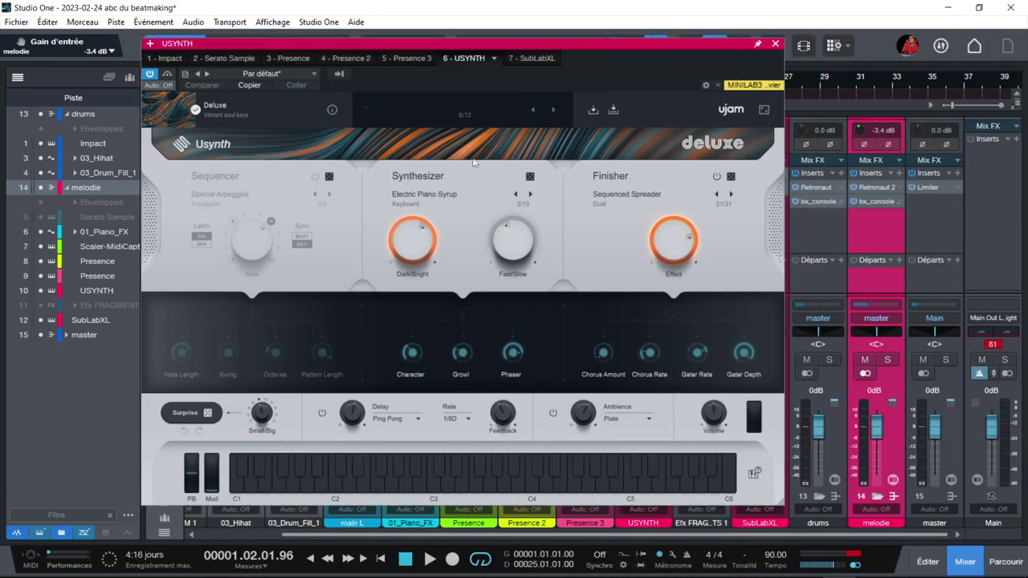
pyautogui.click(775, 44)
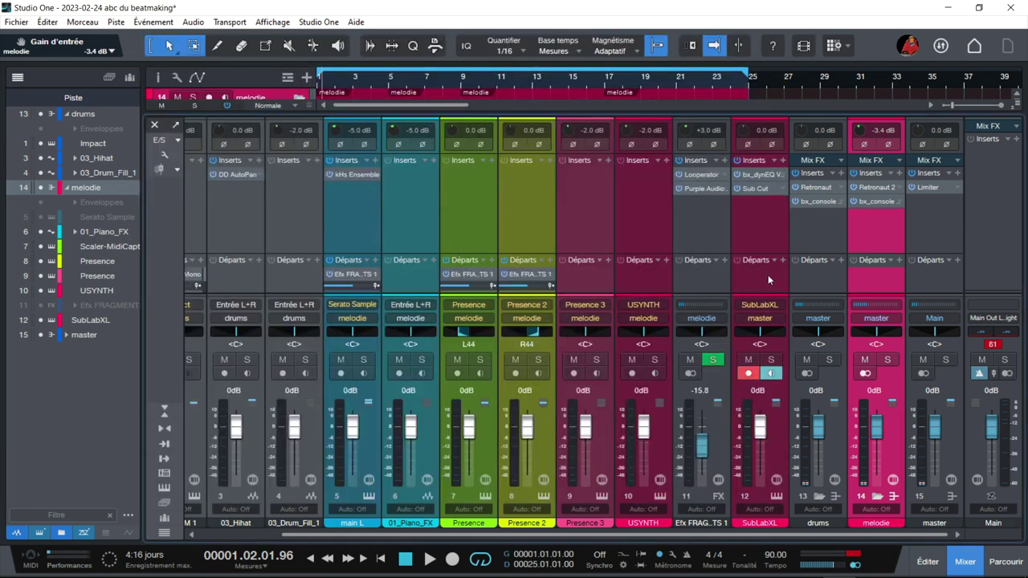
# Audition the Efx FRAGMENTS 1 channel soloed while reviewing its Looperator and Purple Audio MC 77 inserts.
pyautogui.click(710, 360)
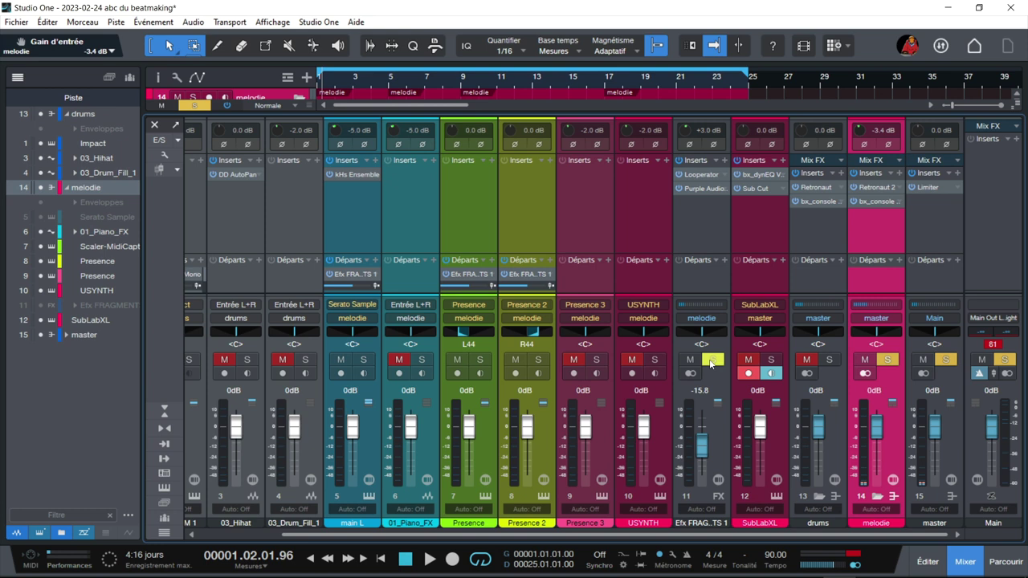
pyautogui.press(',')
pyautogui.press('space')
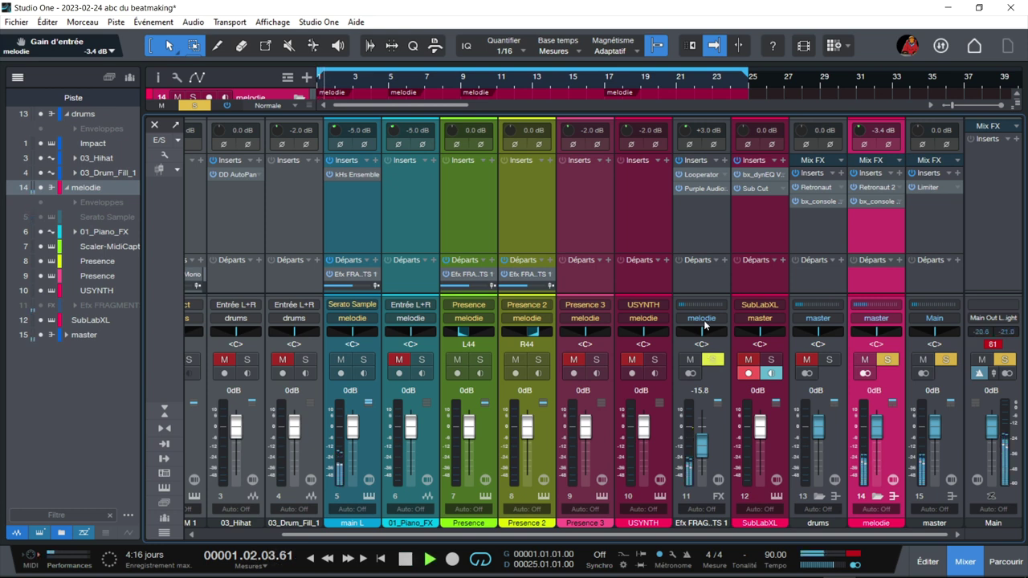
pyautogui.click(704, 174)
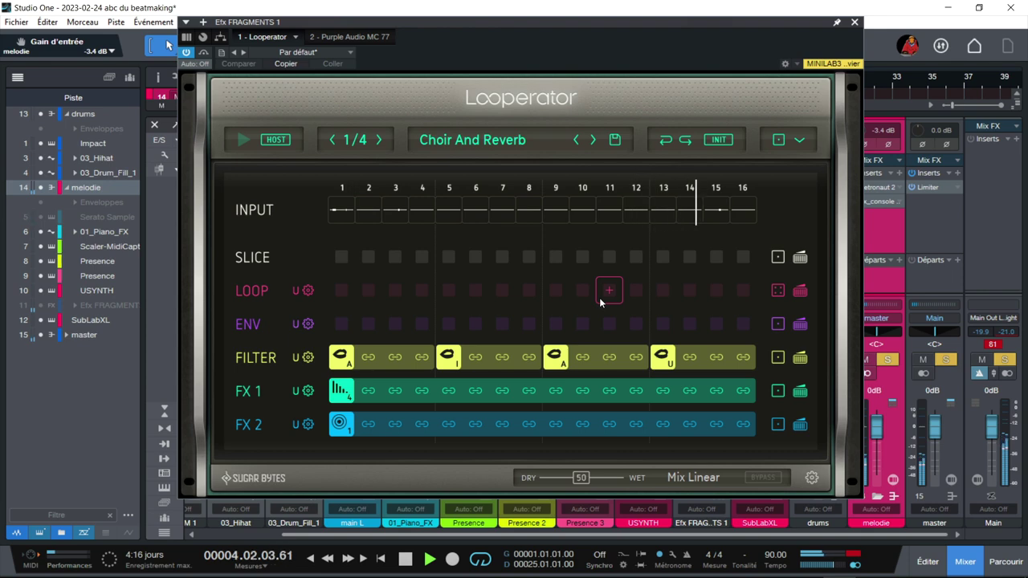
pyautogui.click(361, 36)
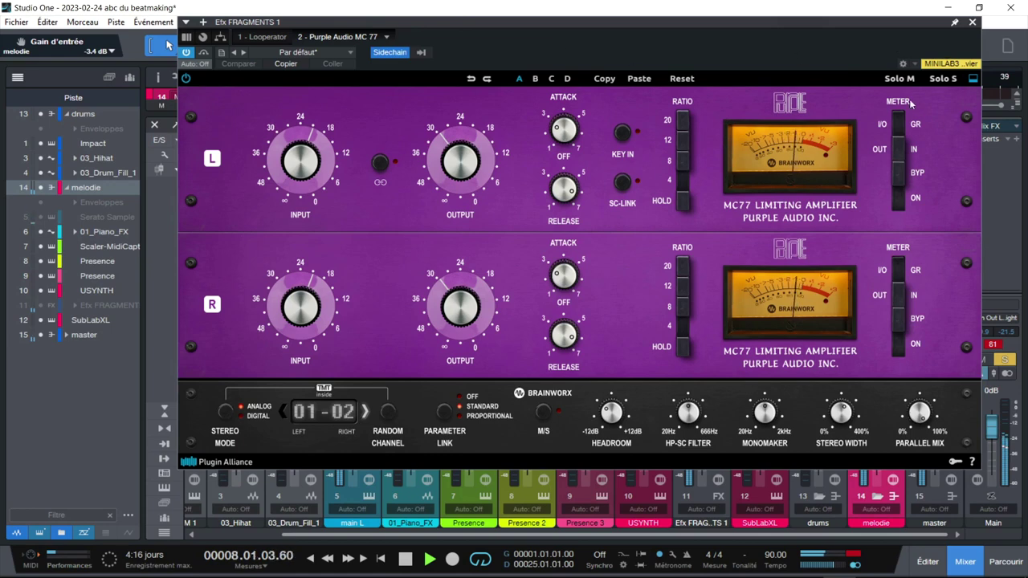
pyautogui.click(973, 23)
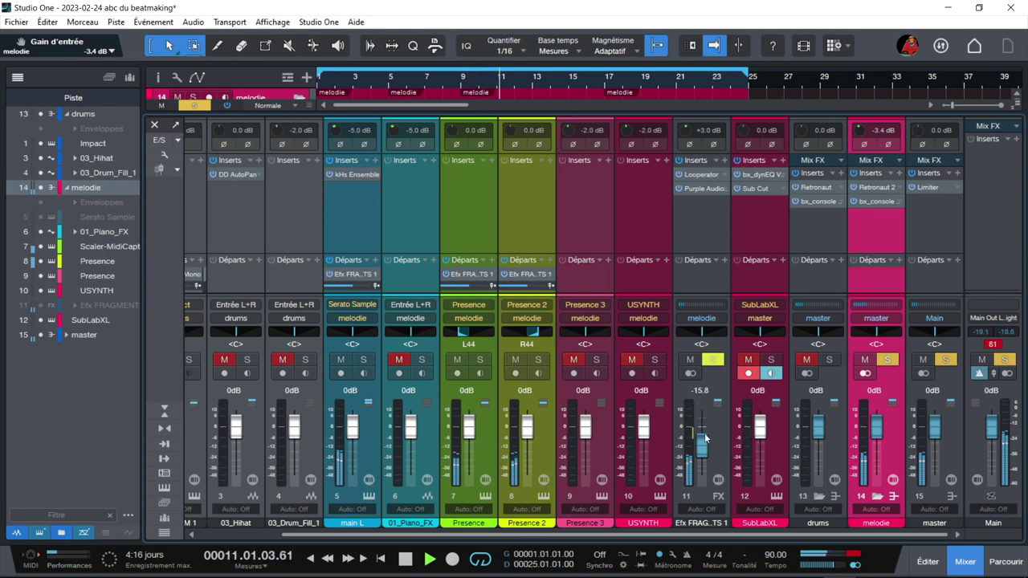
pyautogui.press('space')
pyautogui.click(713, 361)
# Solo the melodie bus and listen to it with its Retronaut 2 and bx_console inserts bypassed.
pyautogui.click(888, 360)
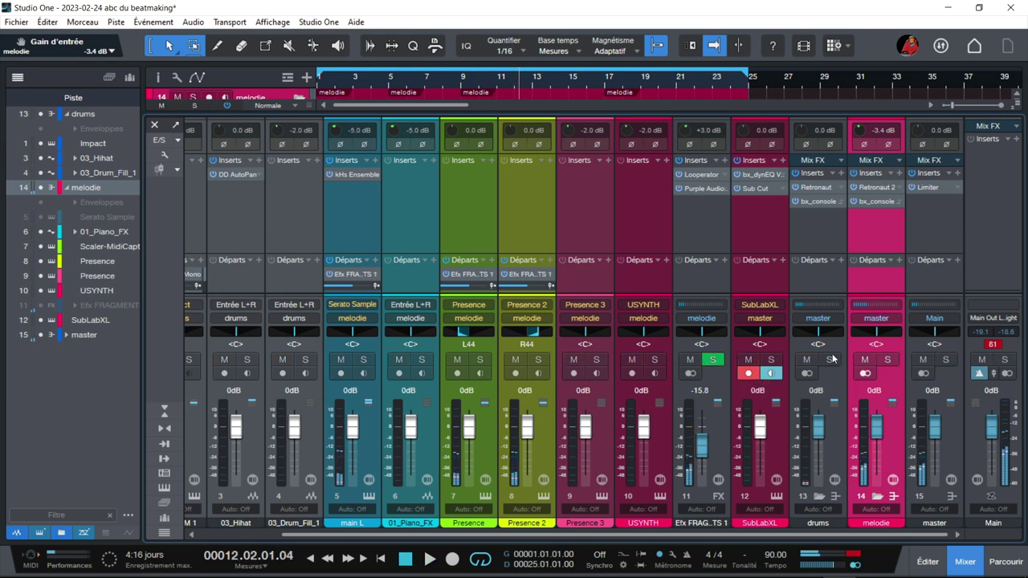
pyautogui.click(887, 360)
pyautogui.press('space')
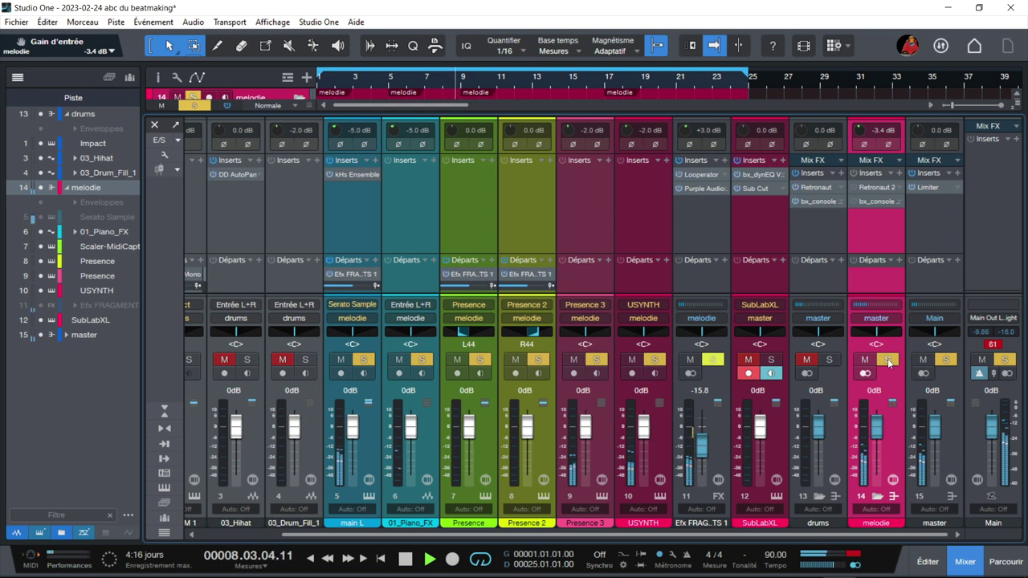
pyautogui.press('space')
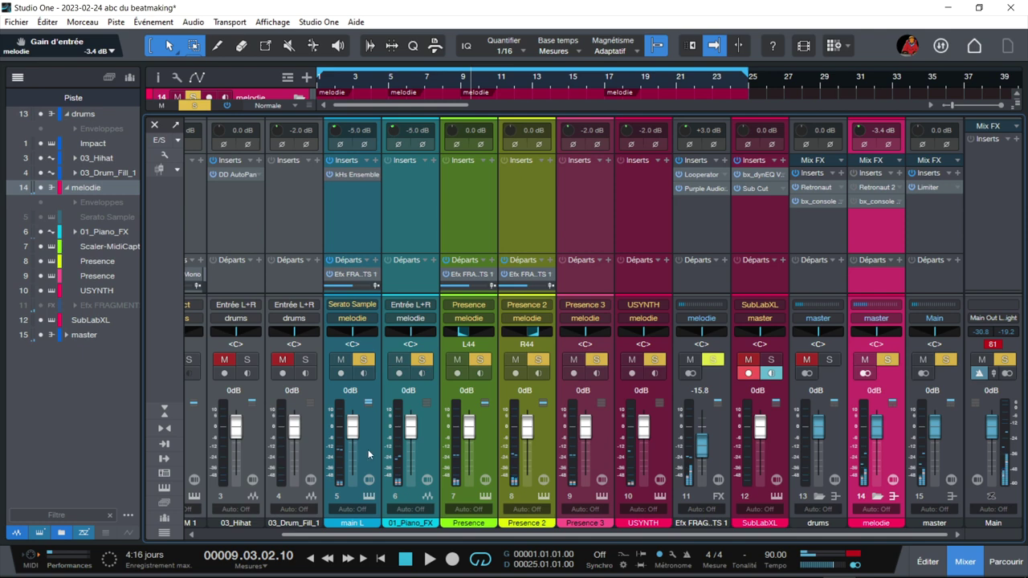
# Select the main L channel and inspect the settings of its kHs Ensemble insert.
pyautogui.click(365, 447)
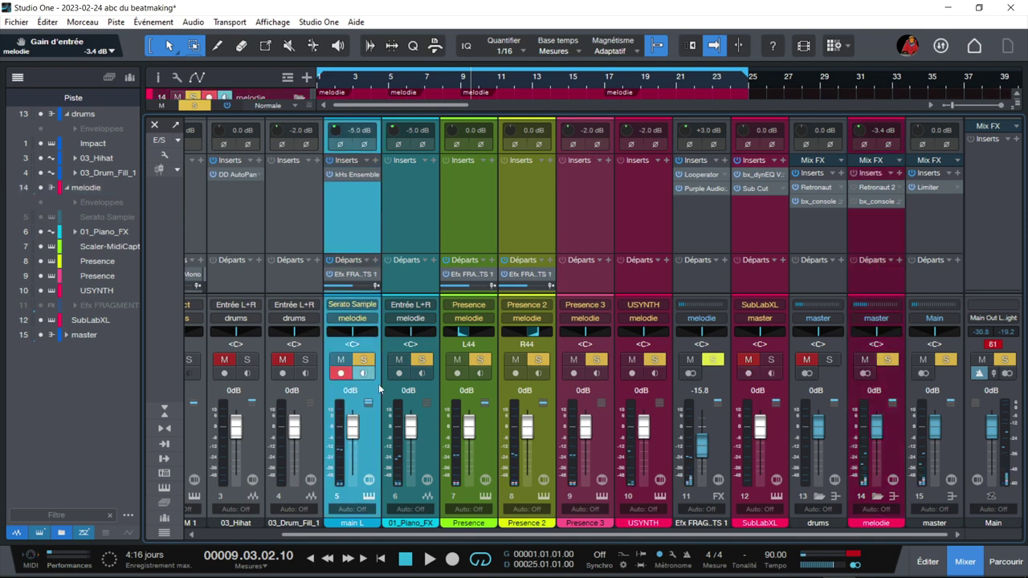
pyautogui.click(362, 175)
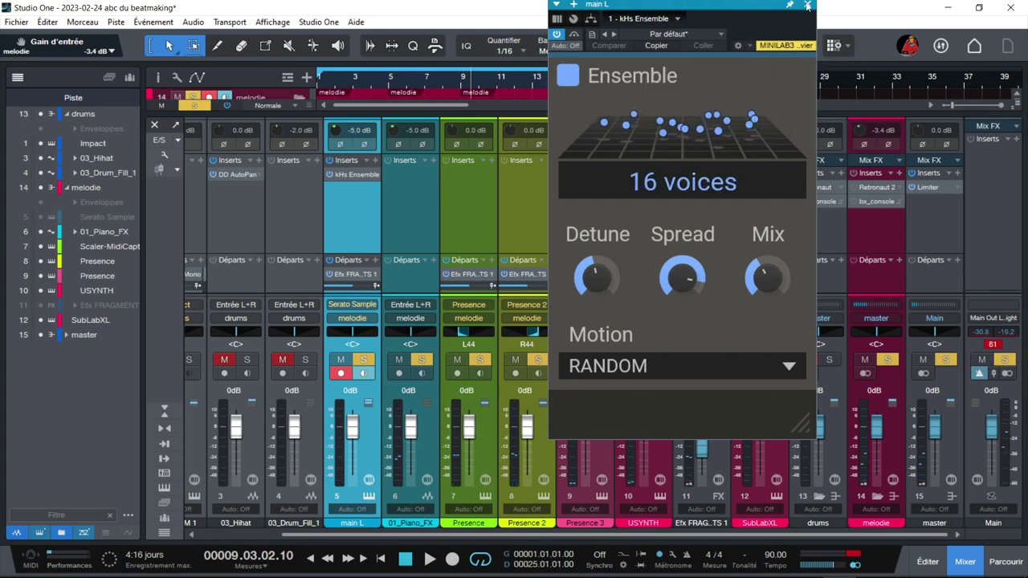
pyautogui.click(807, 4)
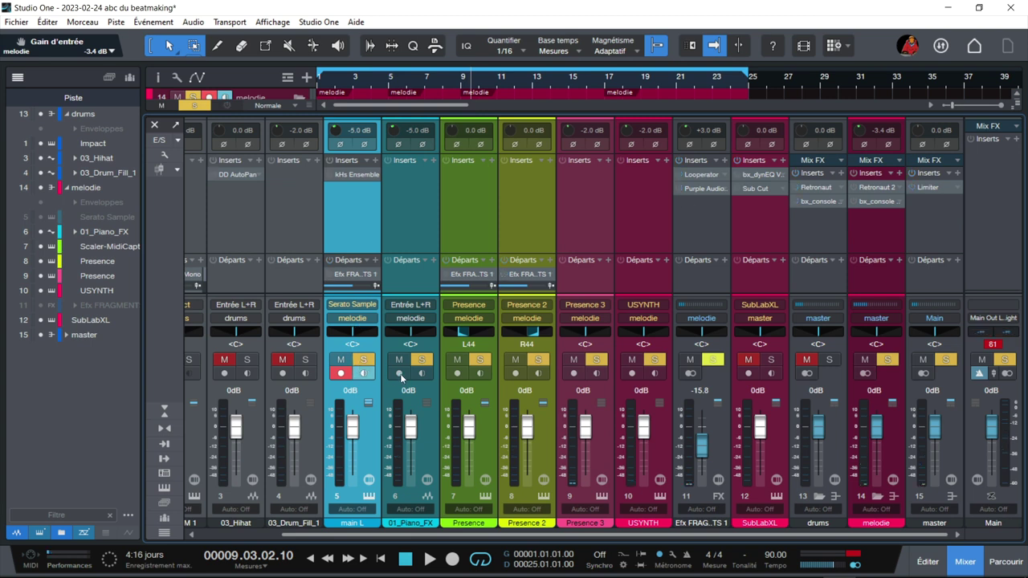
# Solo only the main L channel and play it, bringing in kHs Ensemble and the Efx FRAGMENTS 1 send from full bypass.
pyautogui.click(887, 359)
pyautogui.click(366, 360)
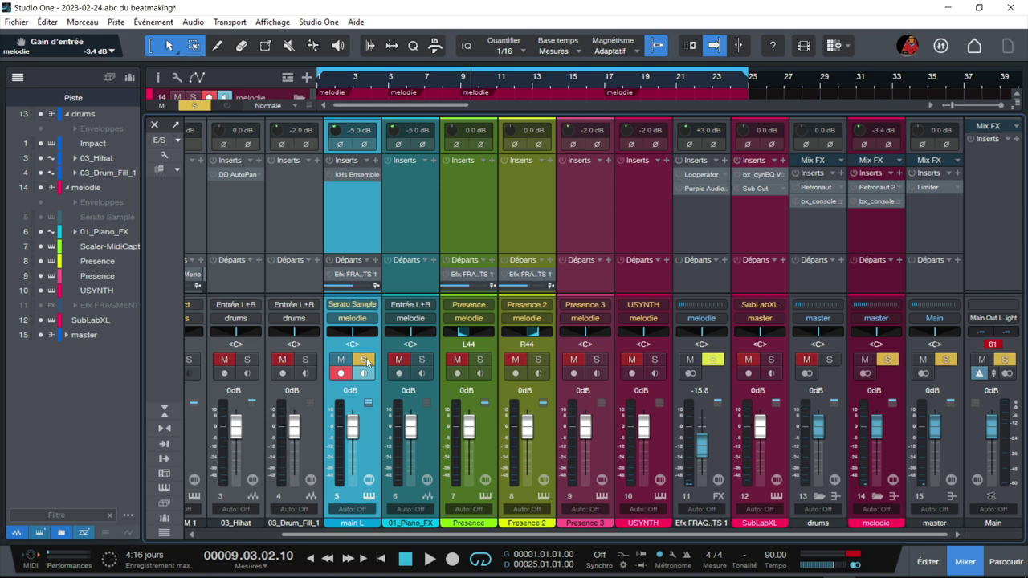
pyautogui.press('space')
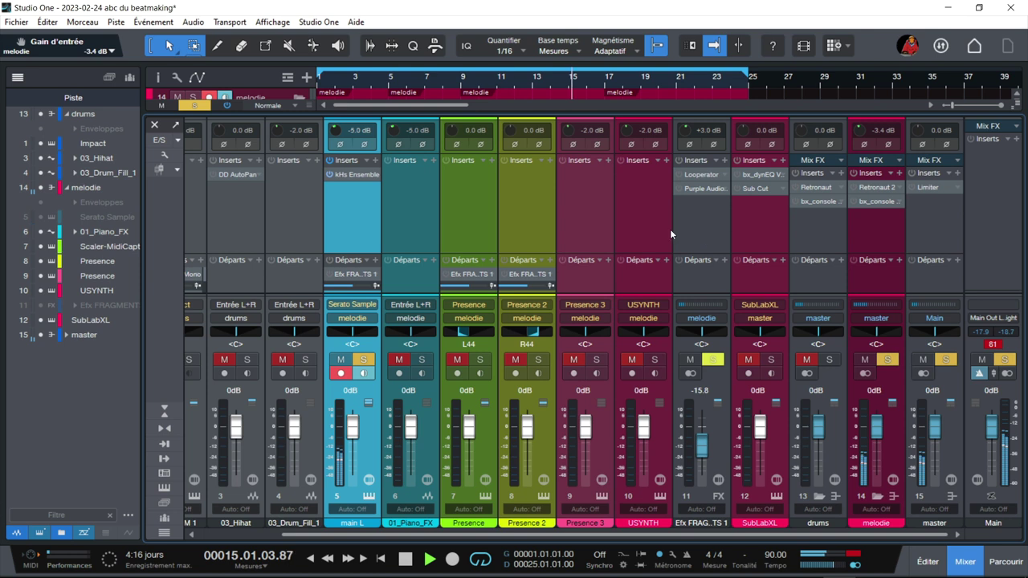
pyautogui.click(328, 278)
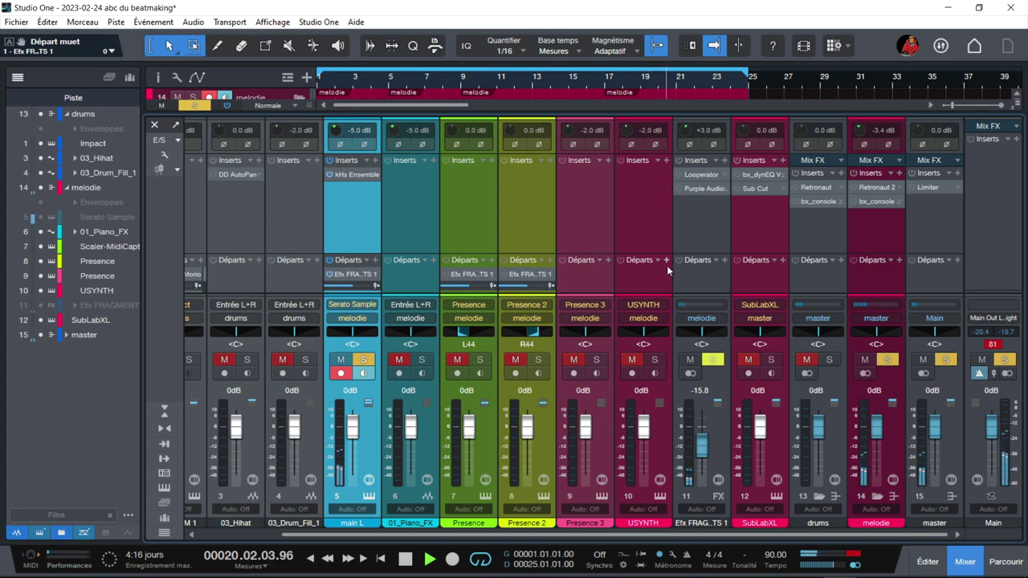
# Add the Presence, Presence 2, 01_Piano_FX, Presence 3 and USYNTH channels to the soloed playback.
pyautogui.click(481, 360)
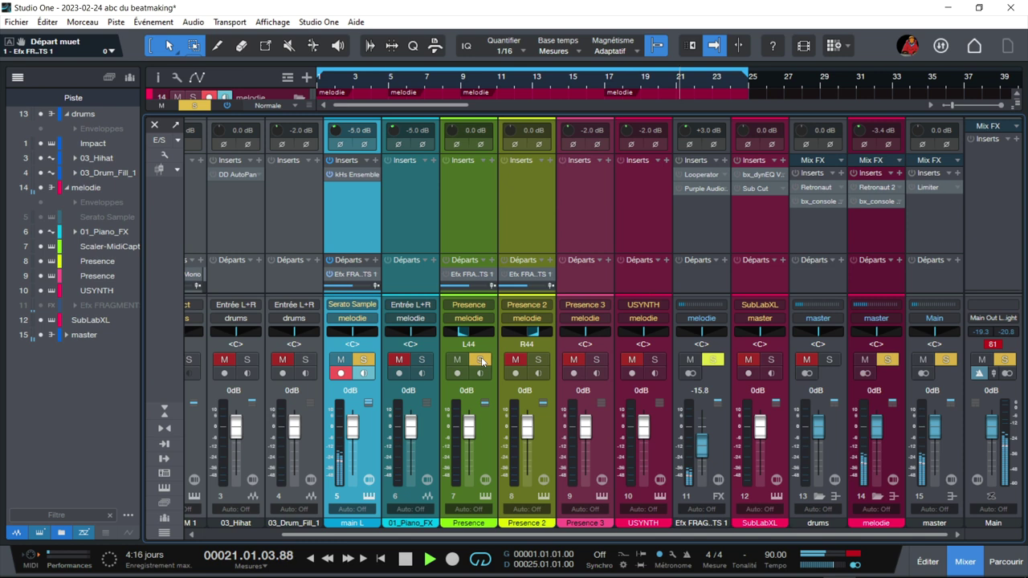
pyautogui.click(536, 360)
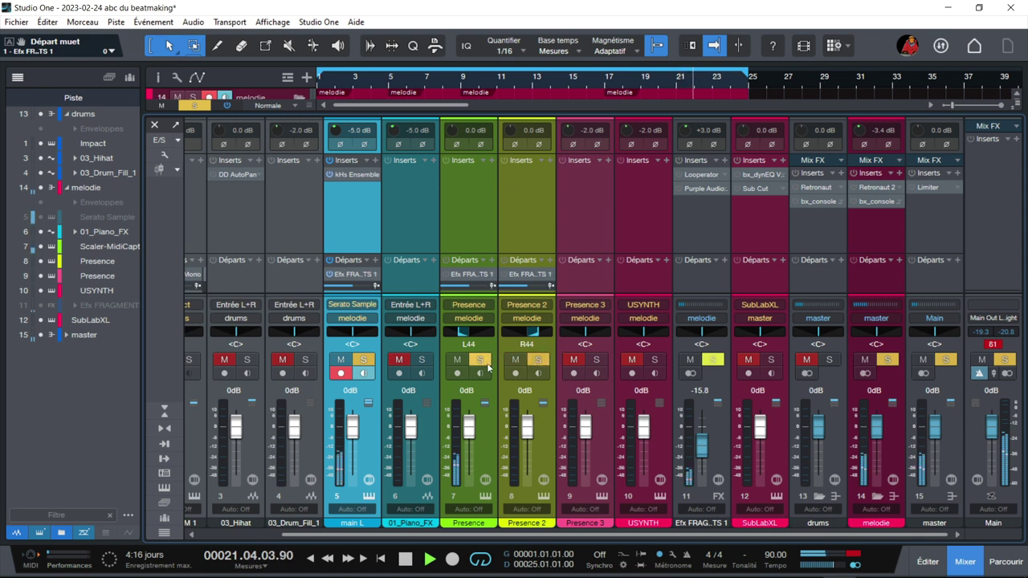
pyautogui.click(425, 363)
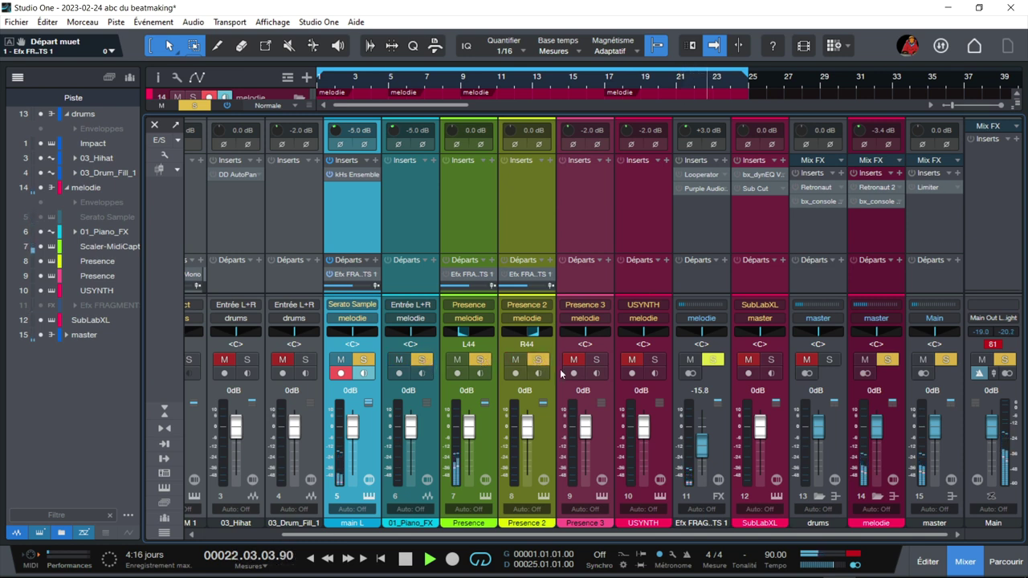
pyautogui.click(595, 362)
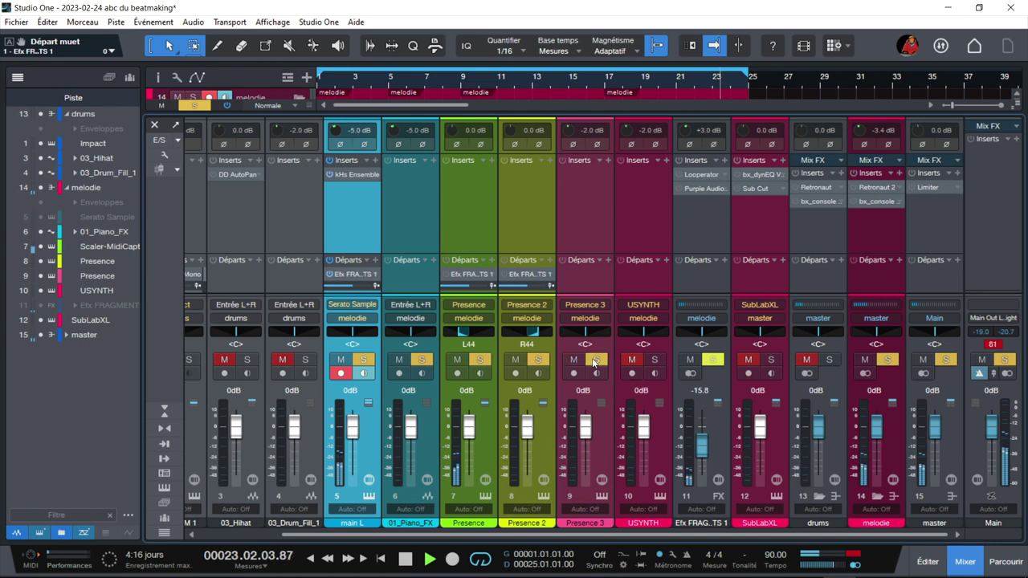
pyautogui.click(654, 360)
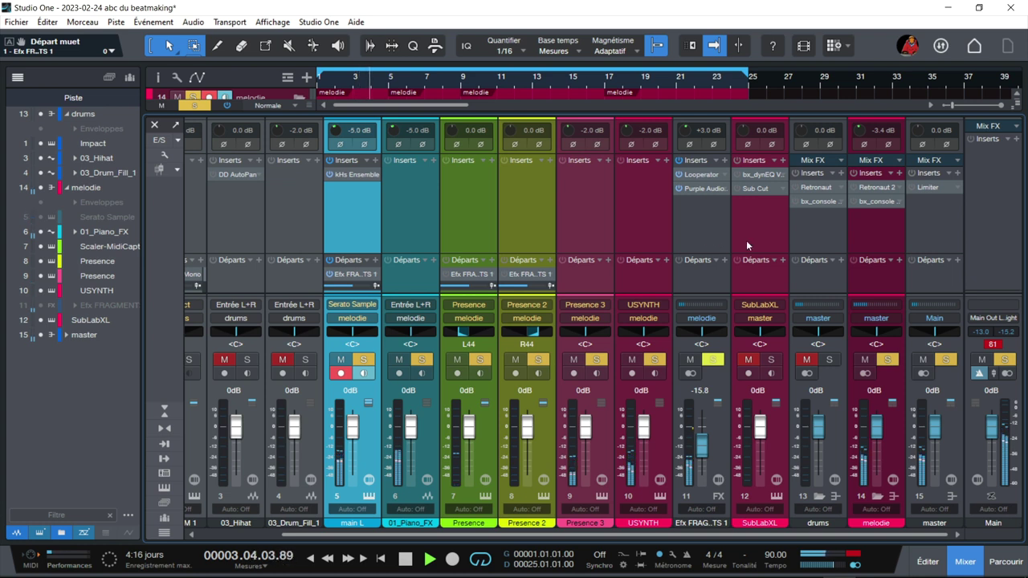
# Reactivate the Retronaut 2 and bx_console inserts on the melodie bus during playback, resetting the main output's clip indicator.
pyautogui.click(853, 201)
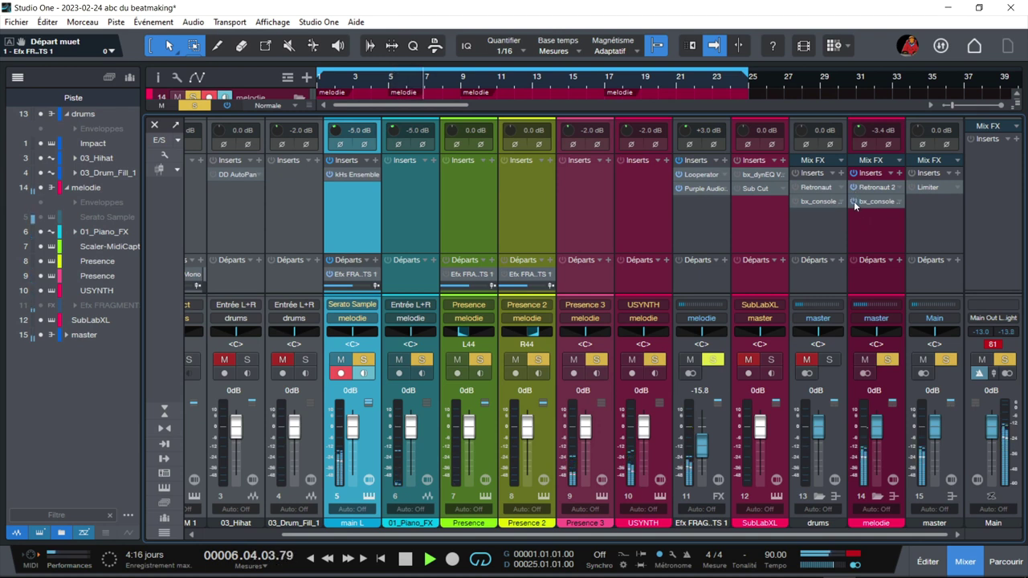
pyautogui.click(999, 345)
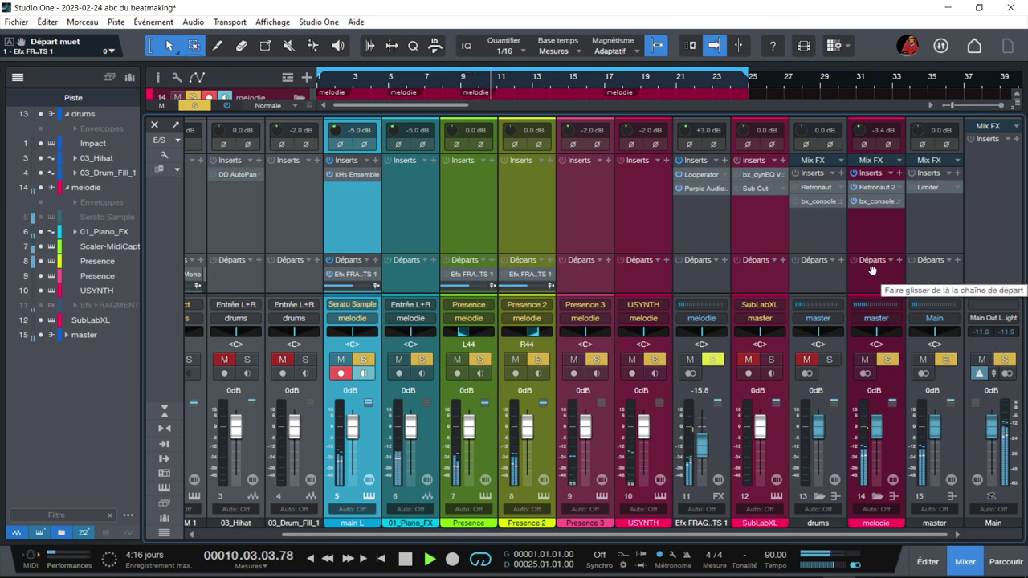
pyautogui.press('space')
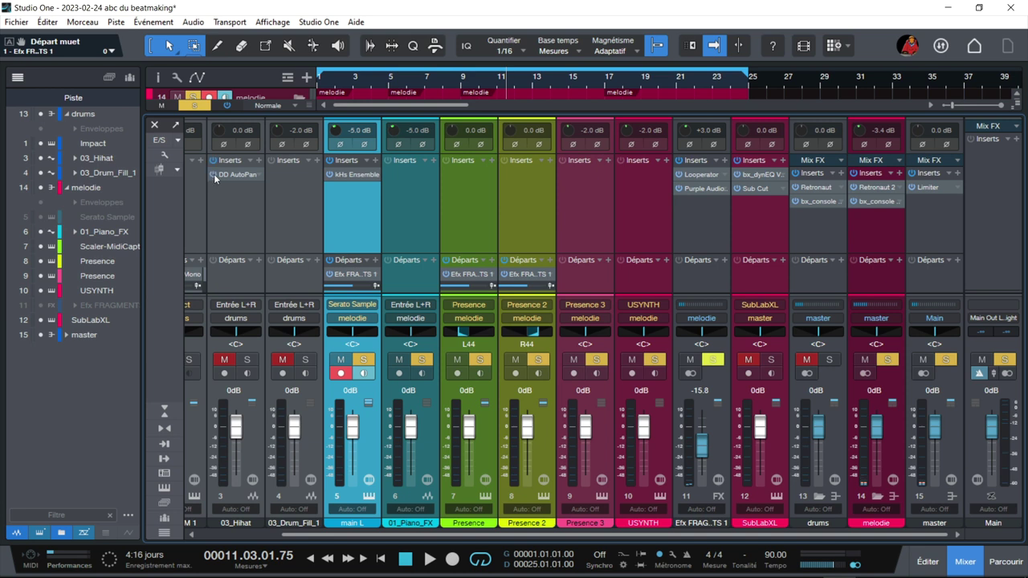
# Clear all channel solos, solo the drums bus and play it from the start with bx_console bypassed.
pyautogui.hscroll(-3, 434, 450)
pyautogui.hscroll(3, 600, 504)
pyautogui.click(1003, 359)
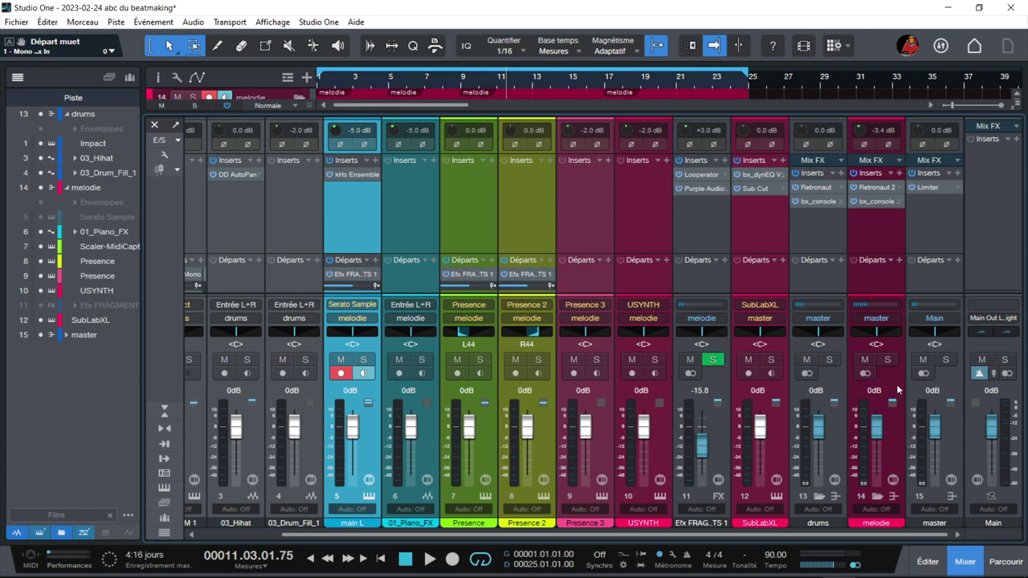
pyautogui.click(832, 360)
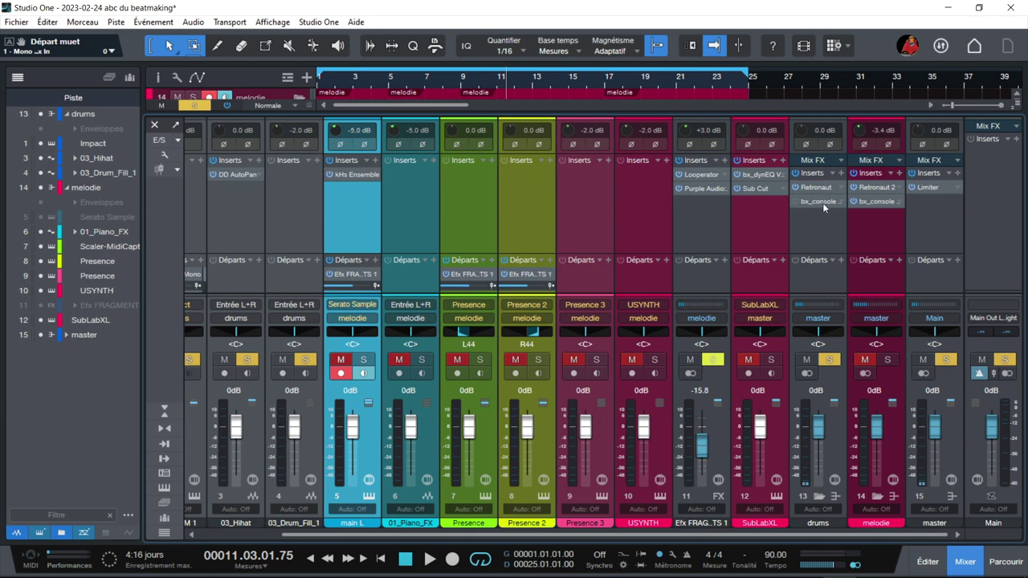
pyautogui.press('Home')
pyautogui.press('space')
# Open Retronaut on the drums bus and switch it off and back on during playback to compare the sound.
pyautogui.click(820, 188)
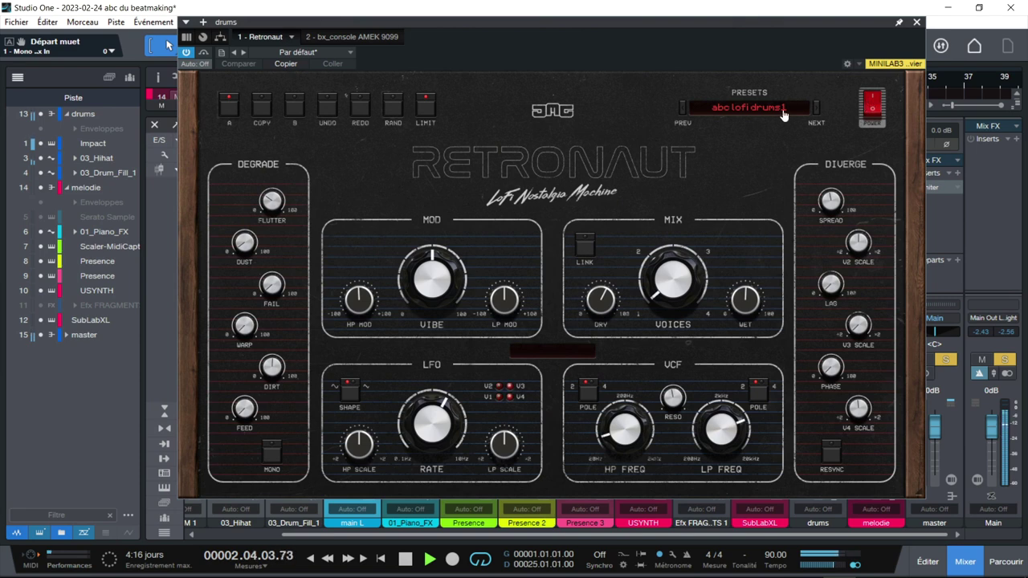
pyautogui.click(868, 111)
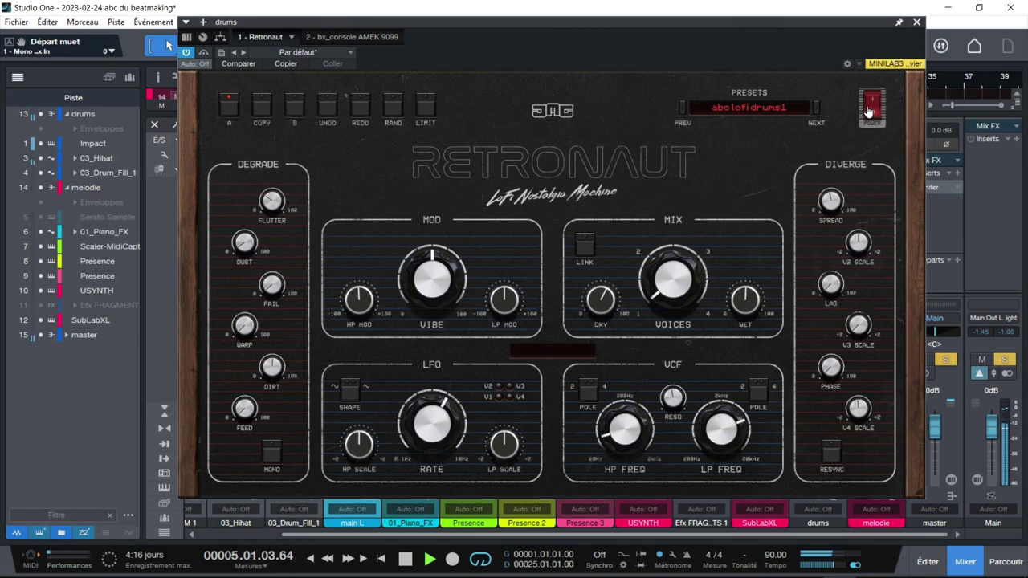
pyautogui.click(868, 111)
# Reactivate bx_console AMEK 9099 on the drums bus, audition the result and stop playback.
pyautogui.click(387, 38)
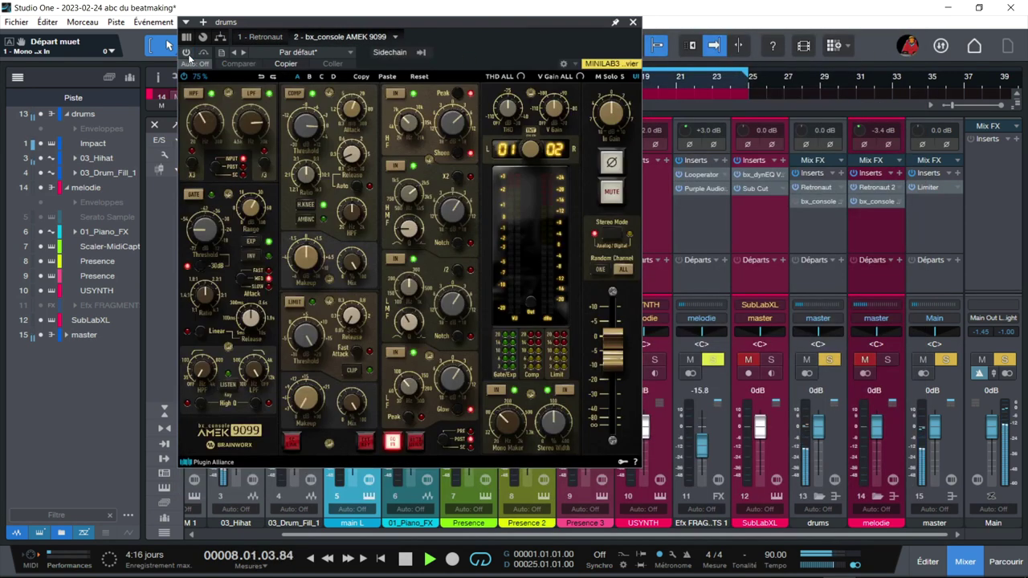
pyautogui.click(187, 53)
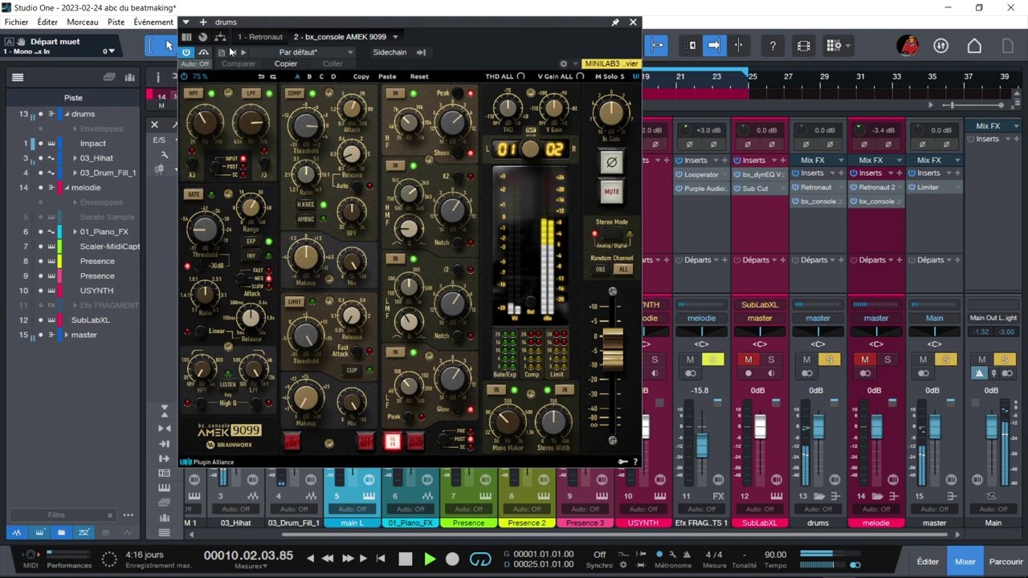
pyautogui.press('space')
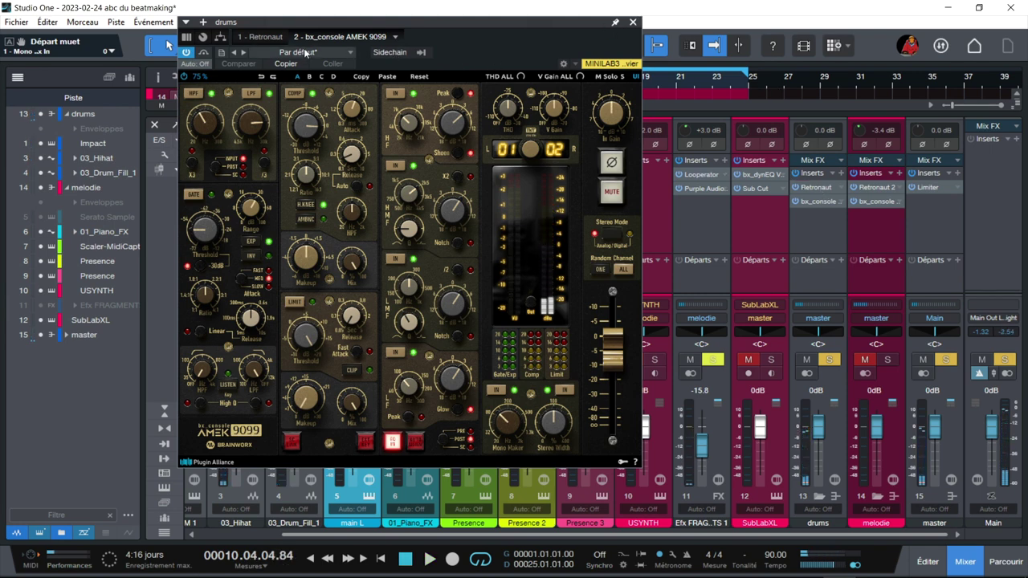
# View the saved presets in the Root folder of the drums bus's Retronaut preset browser.
pyautogui.click(260, 36)
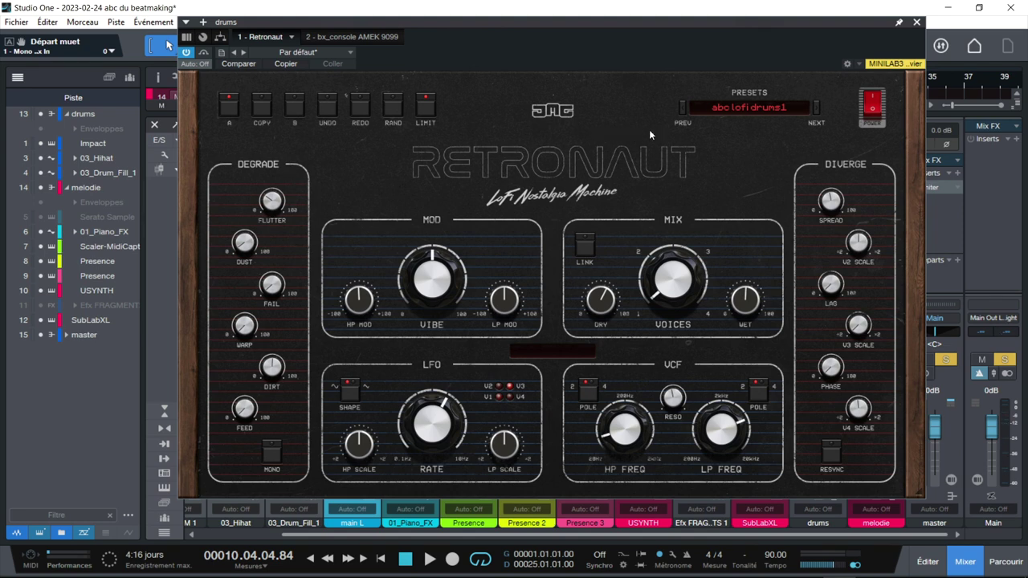
pyautogui.click(719, 110)
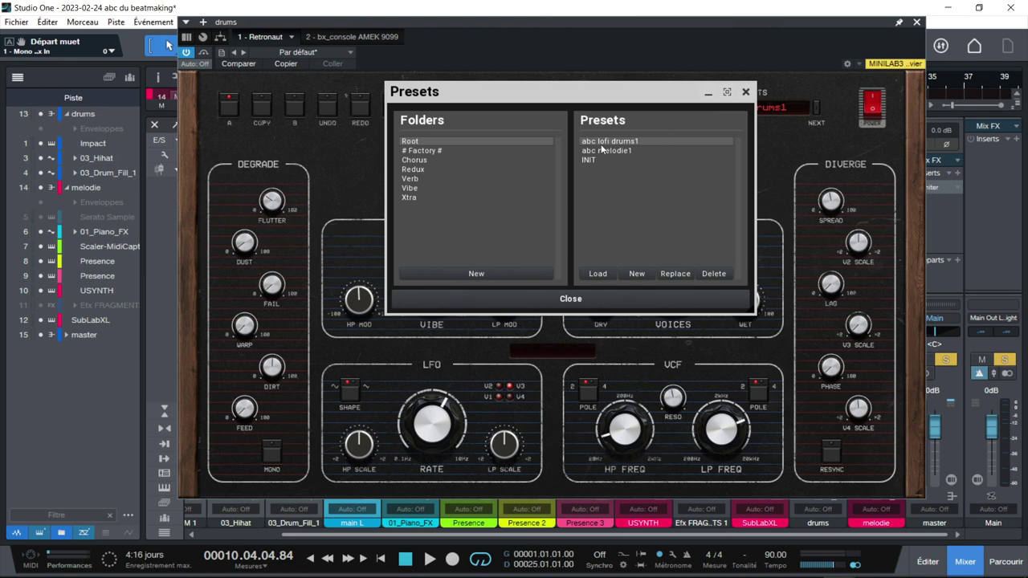
pyautogui.click(745, 92)
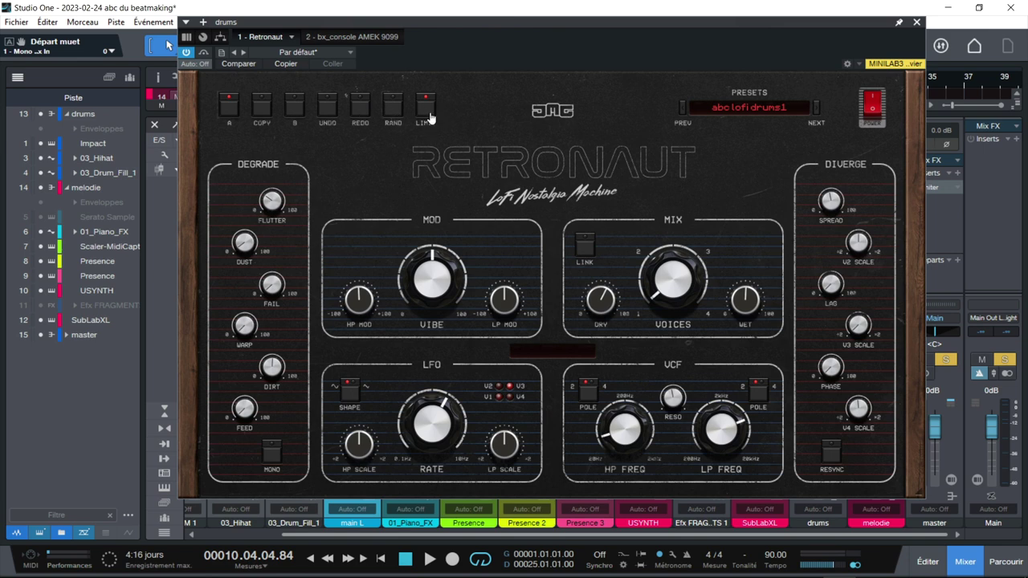
# Examine the presets in Retronaut's Factory, Chorus, Redux, Verb, Vibe and Xtra folders, closing the browser when finished.
pyautogui.click(731, 117)
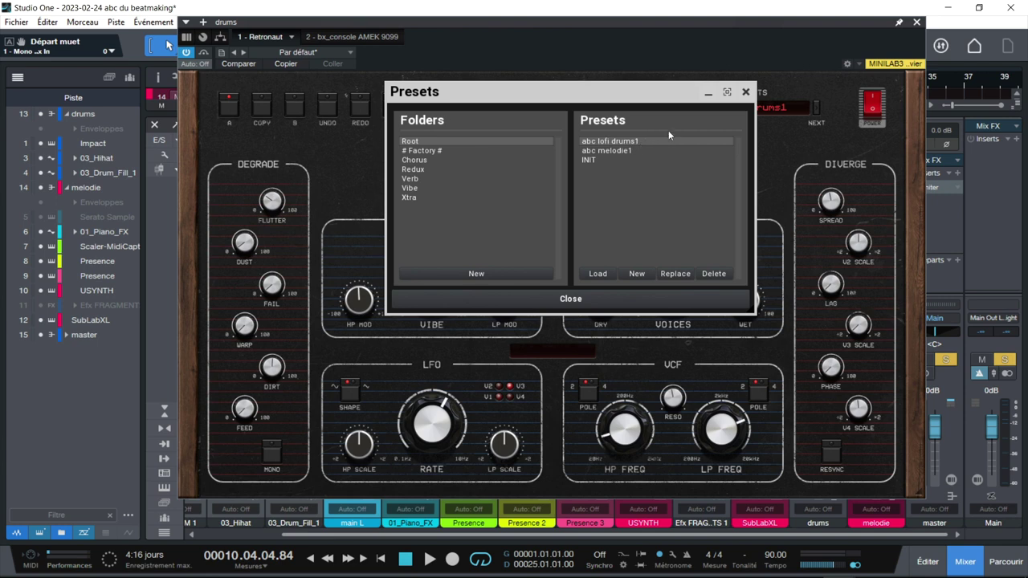
pyautogui.click(427, 151)
pyautogui.click(418, 160)
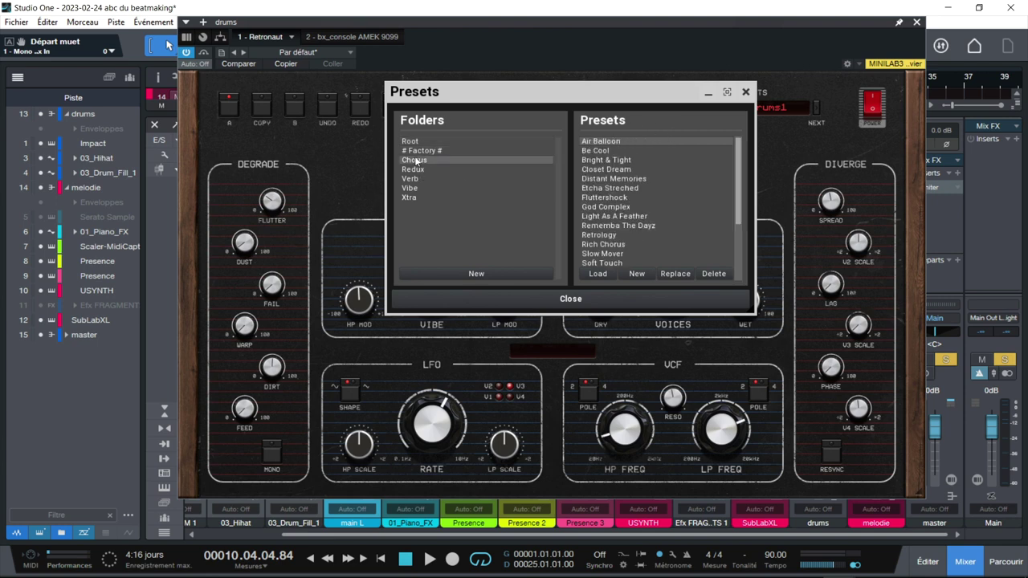
pyautogui.click(427, 150)
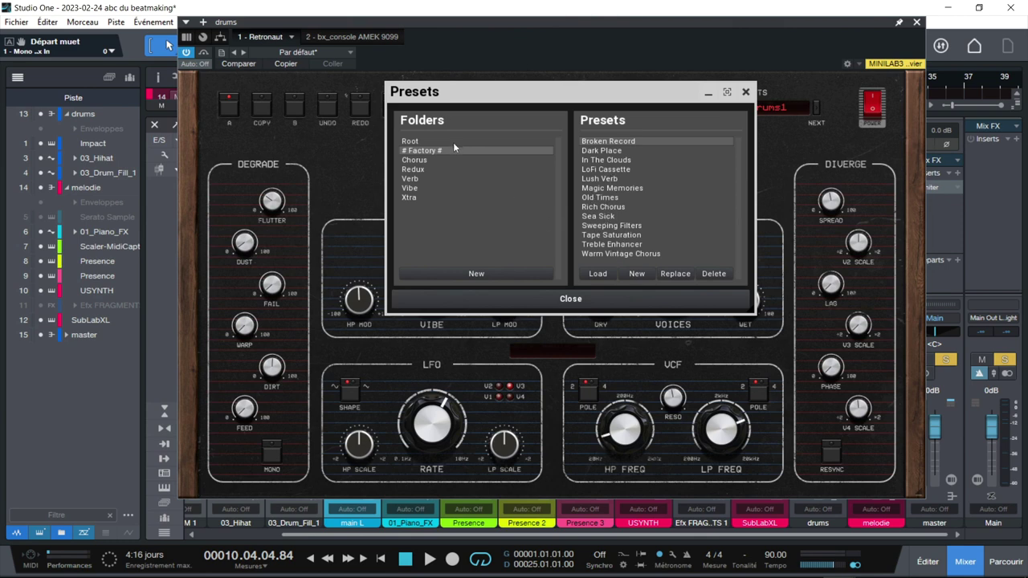
pyautogui.click(414, 161)
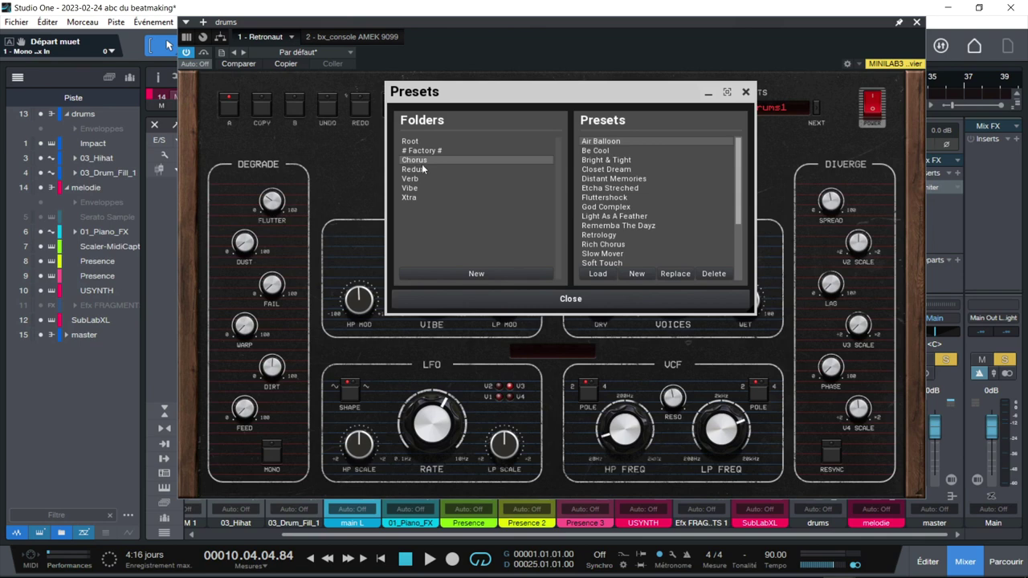
pyautogui.click(420, 169)
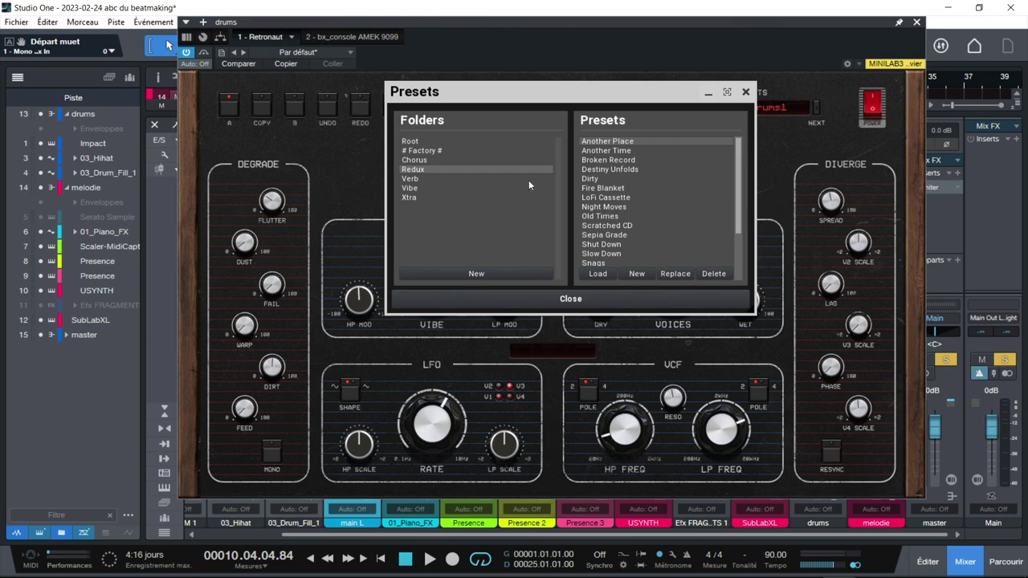
pyautogui.click(418, 179)
pyautogui.click(416, 188)
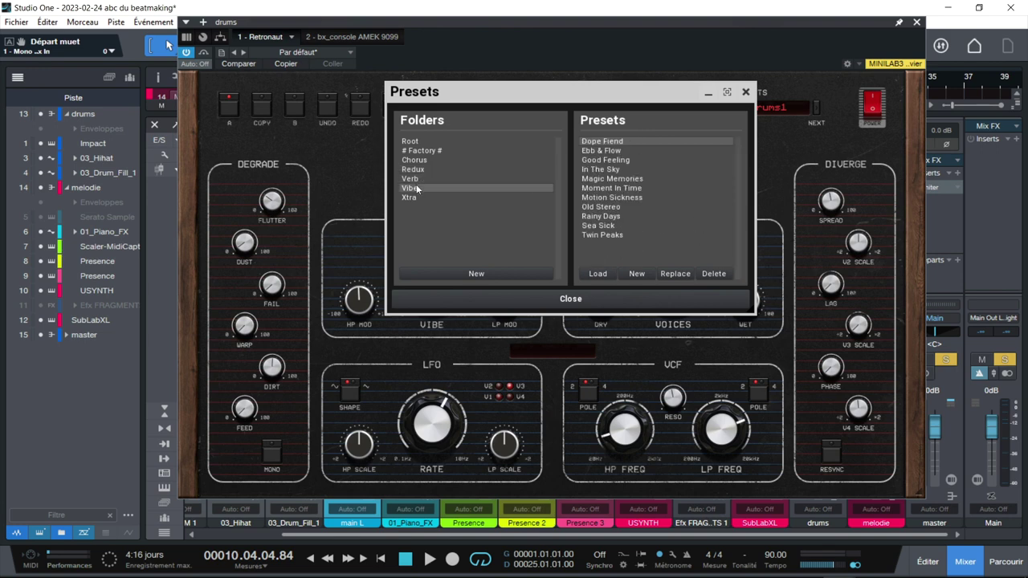
pyautogui.click(415, 199)
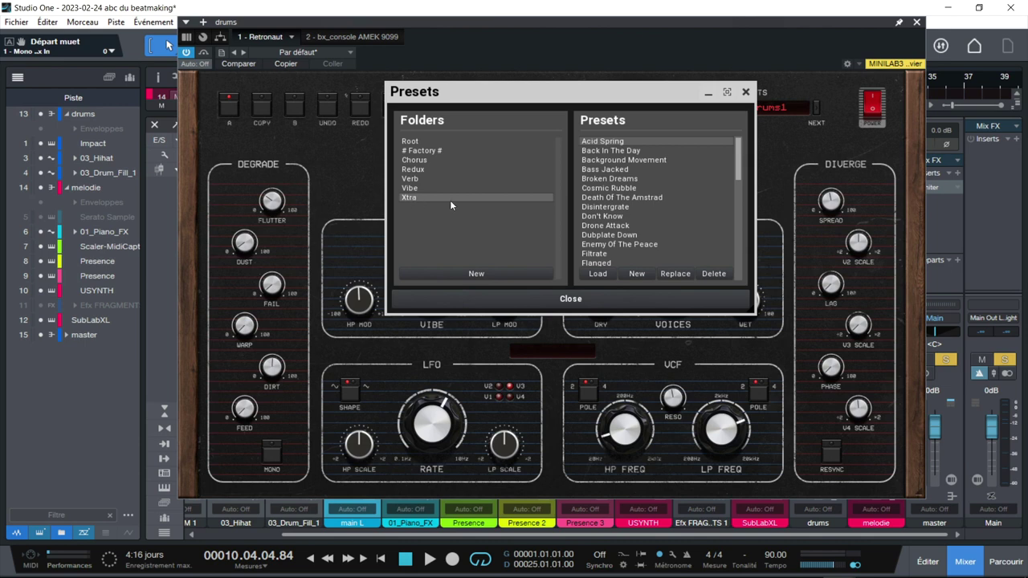
pyautogui.moveTo(738, 161)
pyautogui.mouseDown()
pyautogui.moveTo(732, 267)
pyautogui.moveTo(727, 156)
pyautogui.mouseUp()
pyautogui.click(745, 92)
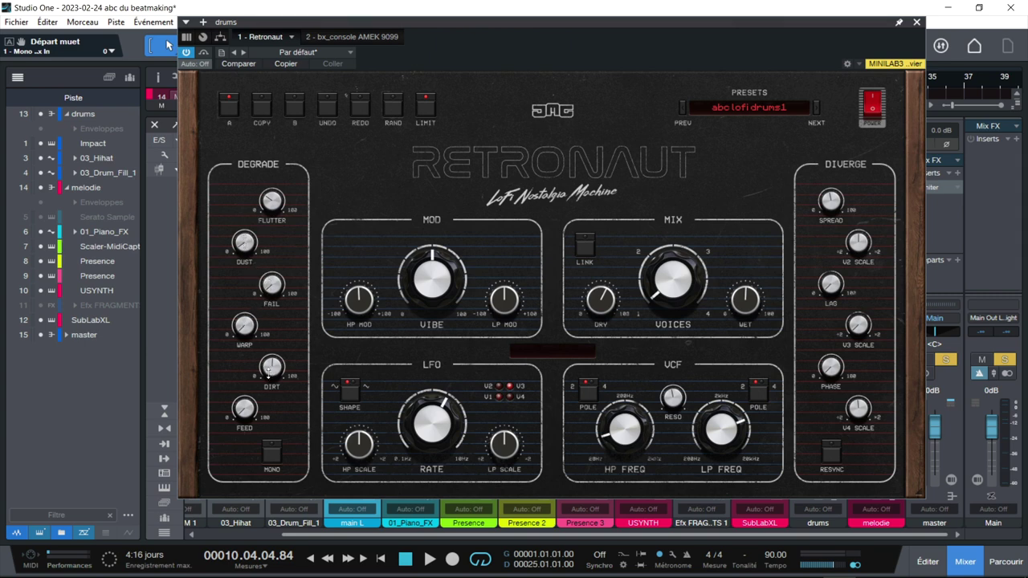
# Try Retronaut's Mono switch and load the INIT preset from the Root folder.
pyautogui.click(270, 464)
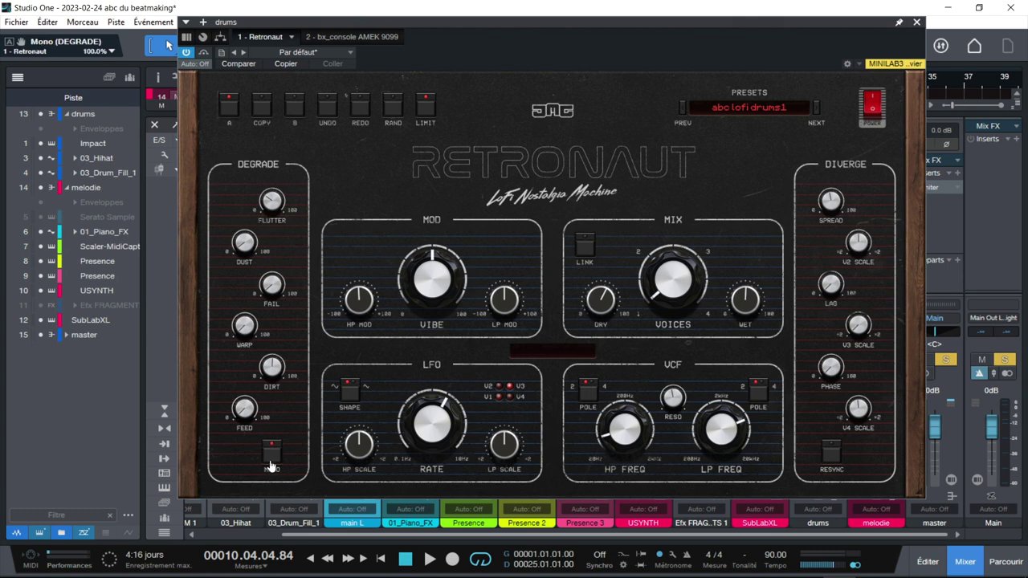
pyautogui.click(748, 107)
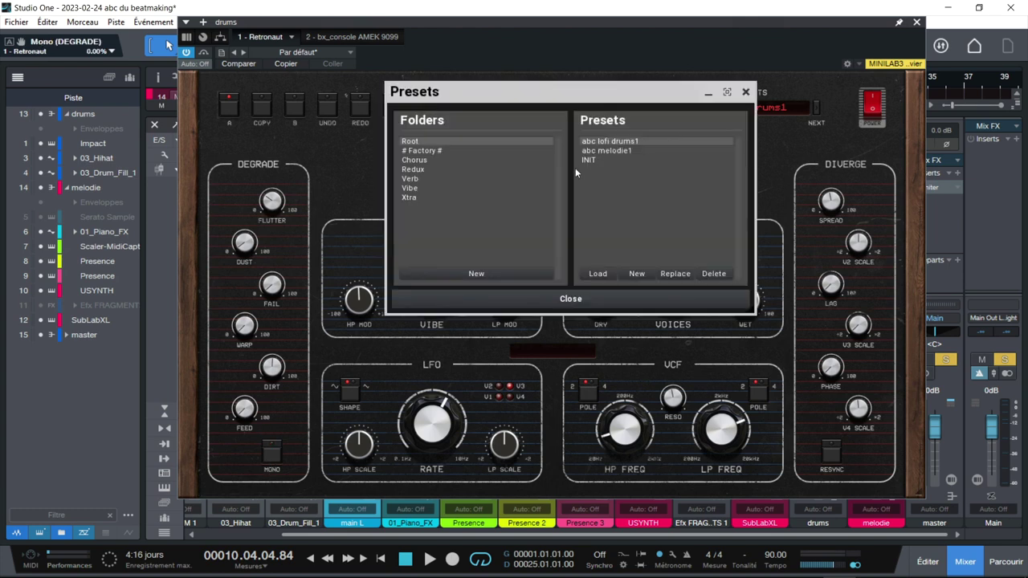
pyautogui.click(585, 160)
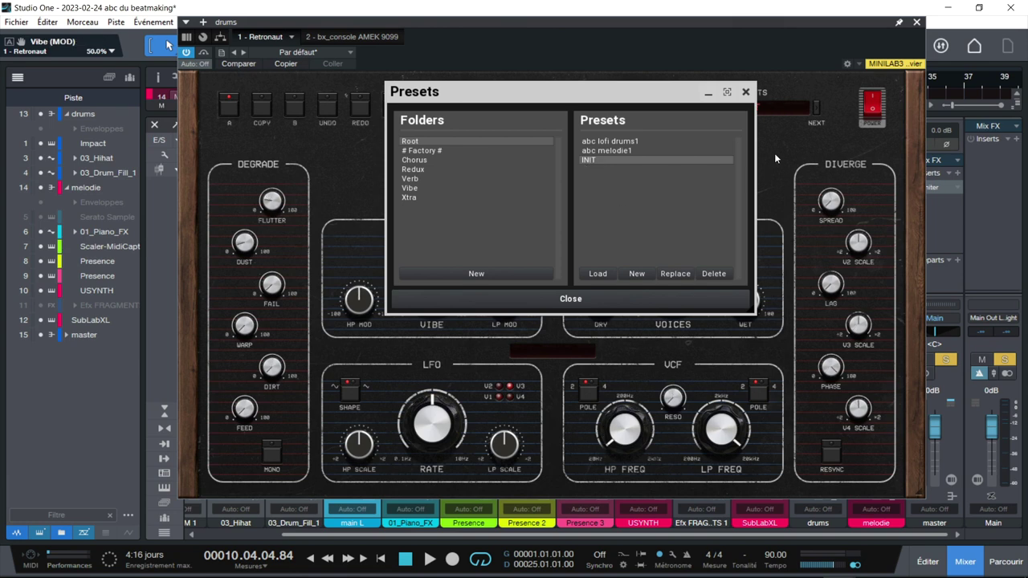
pyautogui.click(744, 93)
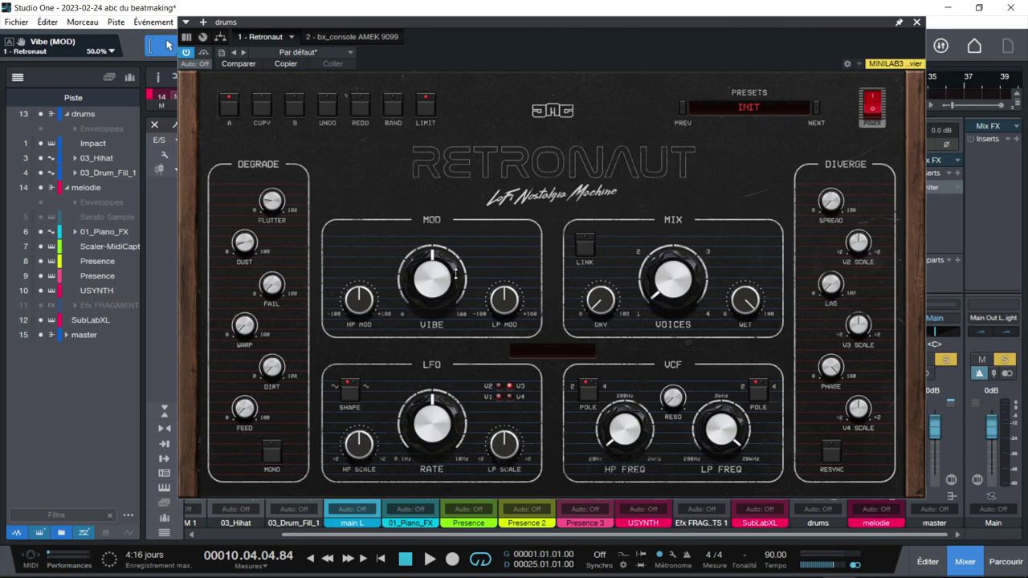
# Try the MOD section's filter modulation amounts, shifting LP Mod and setting HP Mod to -9.6%.
pyautogui.moveTo(361, 301); pyautogui.dragTo(359, 303)
pyautogui.moveTo(504, 298); pyautogui.dragTo(504, 304)
pyautogui.moveTo(357, 304); pyautogui.dragTo(357, 296)
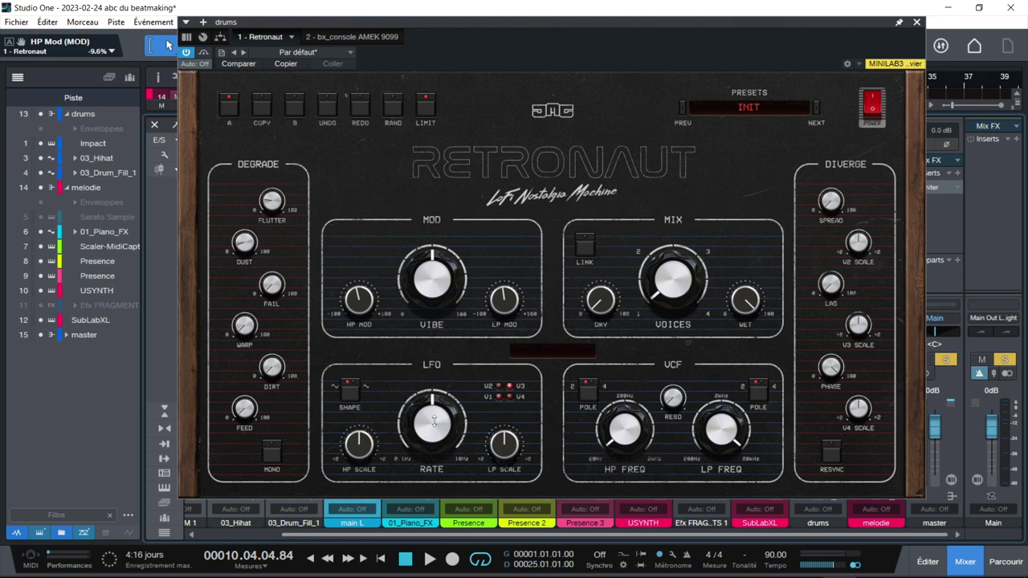
# Try the LFO section, setting Rate to 0.9638 Hz, lowering HP Scale and raising LP Scale to 143.2%.
pyautogui.moveTo(432, 423)
pyautogui.mouseDown()
pyautogui.moveTo(432, 411)
pyautogui.moveTo(432, 426)
pyautogui.mouseUp()
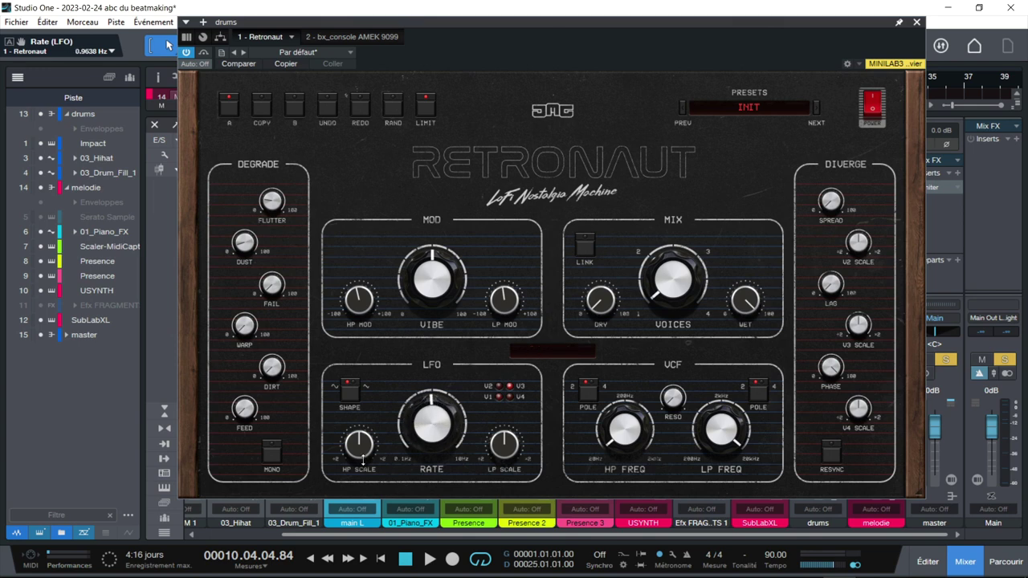
pyautogui.moveTo(359, 441); pyautogui.dragTo(359, 451)
pyautogui.moveTo(508, 467); pyautogui.dragTo(508, 455)
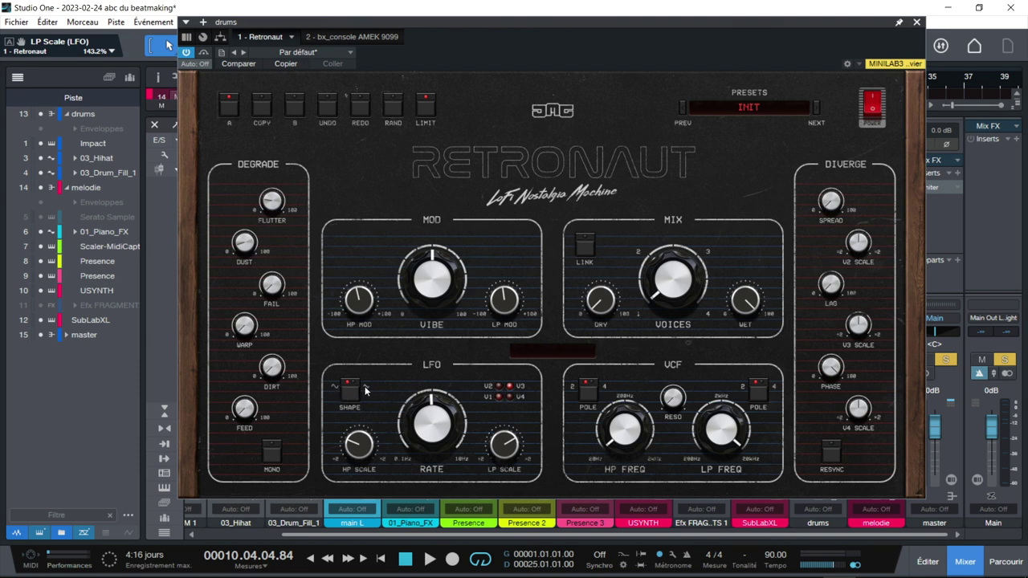
pyautogui.click(367, 389)
# Try the VCF frequency and resonance controls, raise Dry to about half and set Wet to 43.2%.
pyautogui.moveTo(622, 433); pyautogui.dragTo(690, 428)
pyautogui.moveTo(673, 397); pyautogui.dragTo(672, 401)
pyautogui.moveTo(599, 304); pyautogui.dragTo(598, 287)
pyautogui.click(751, 294)
pyautogui.moveTo(745, 299); pyautogui.dragTo(745, 311)
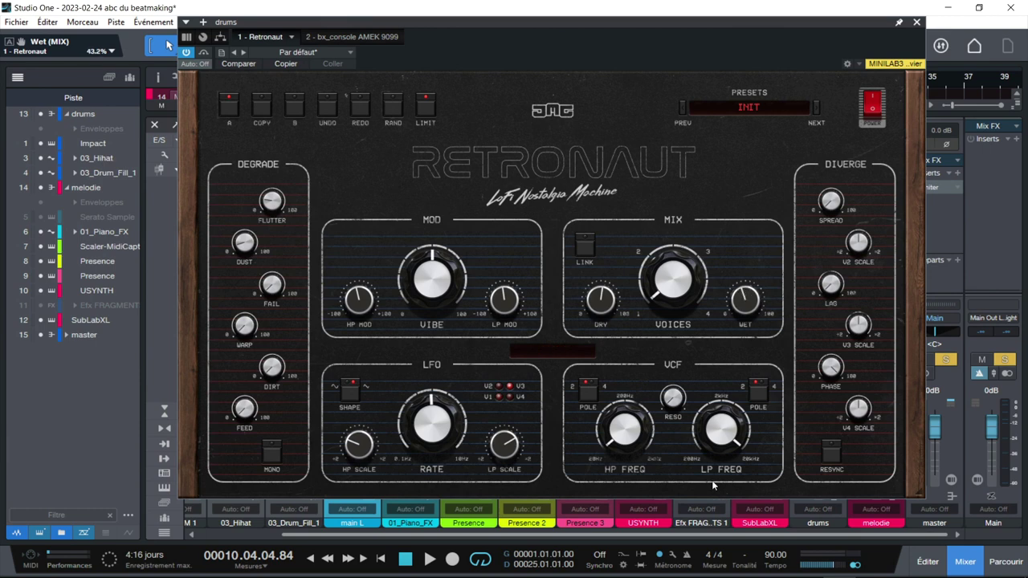
# Try the Voices control and the DIVERGE section, setting Spread to 64.8%, raising V2 Scale, and moving Lag and Phase.
pyautogui.moveTo(657, 291); pyautogui.dragTo(657, 417)
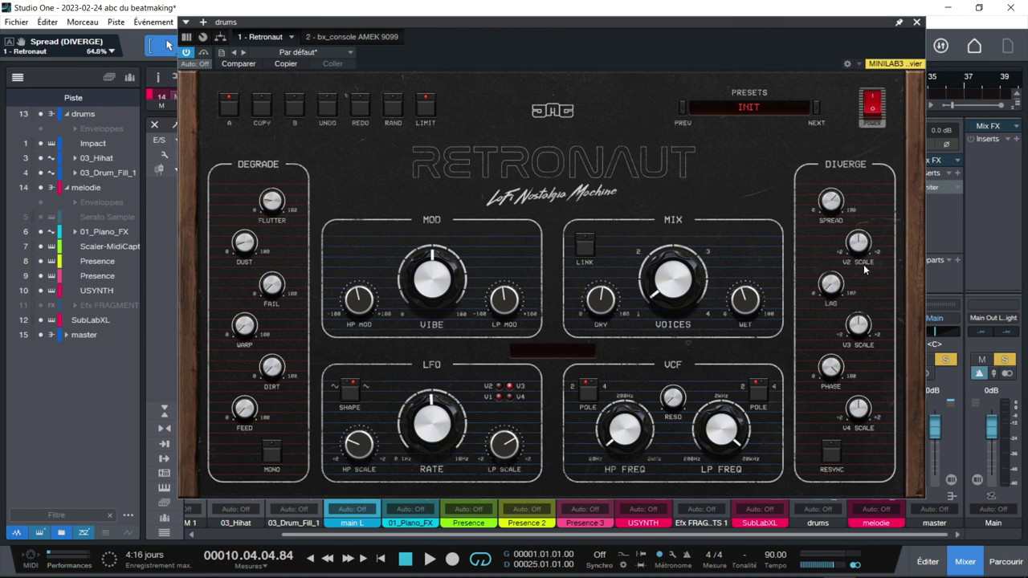
pyautogui.moveTo(857, 243)
pyautogui.mouseDown()
pyautogui.moveTo(858, 231)
pyautogui.moveTo(856, 240)
pyautogui.mouseUp()
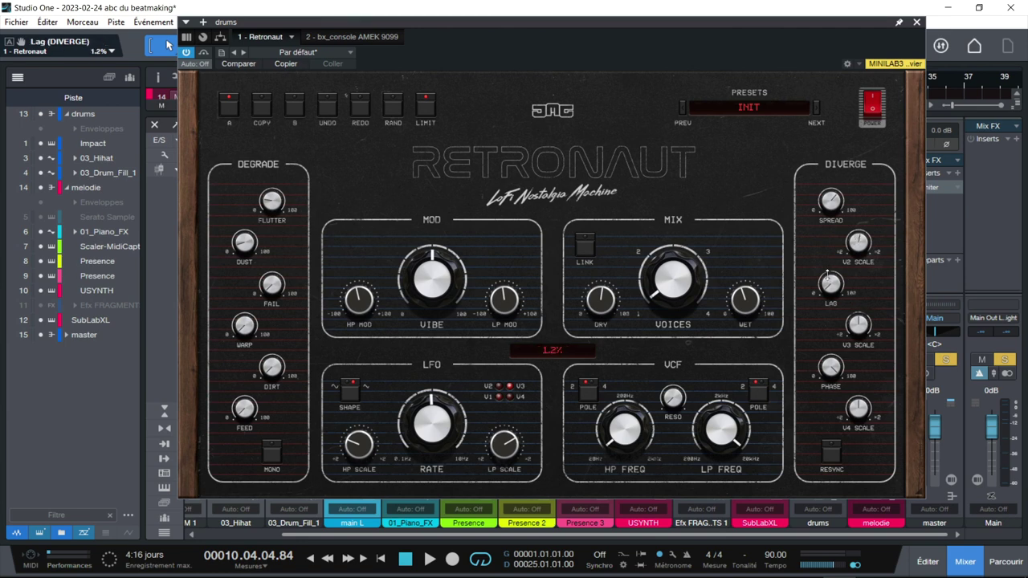
pyautogui.click(855, 328)
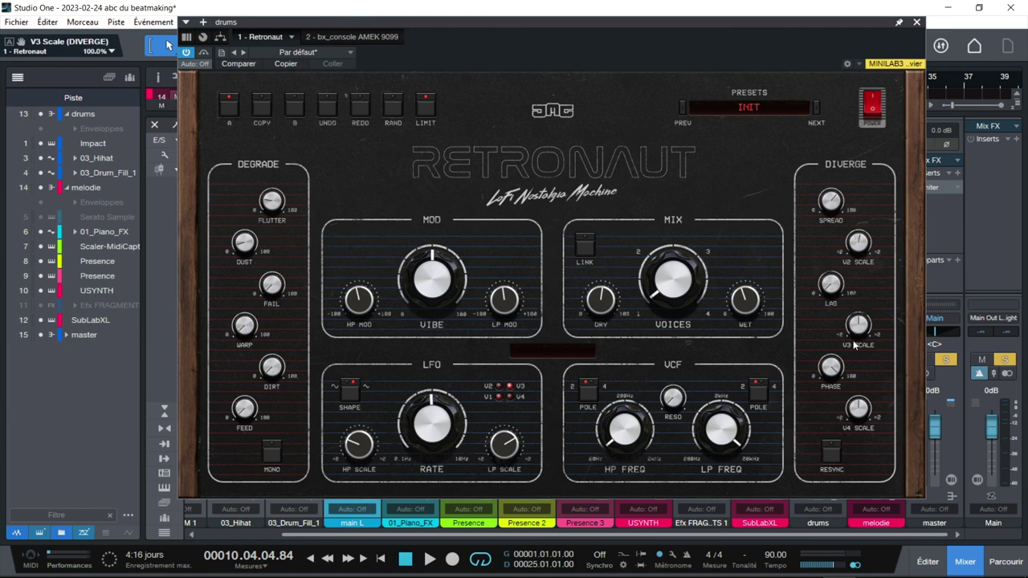
pyautogui.click(832, 366)
pyautogui.moveTo(832, 366); pyautogui.dragTo(831, 379)
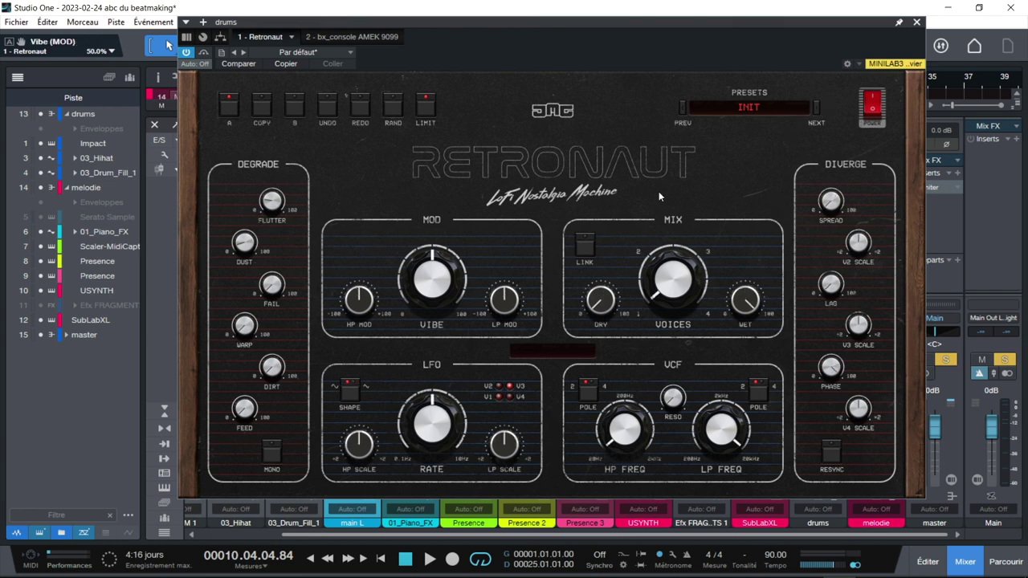
# Play the drums and adjust Retronaut's DEGRADE section, raising Dirt to about half, Dust to 29.2% and Flutter to 46.8%.
pyautogui.click(337, 36)
pyautogui.press('space')
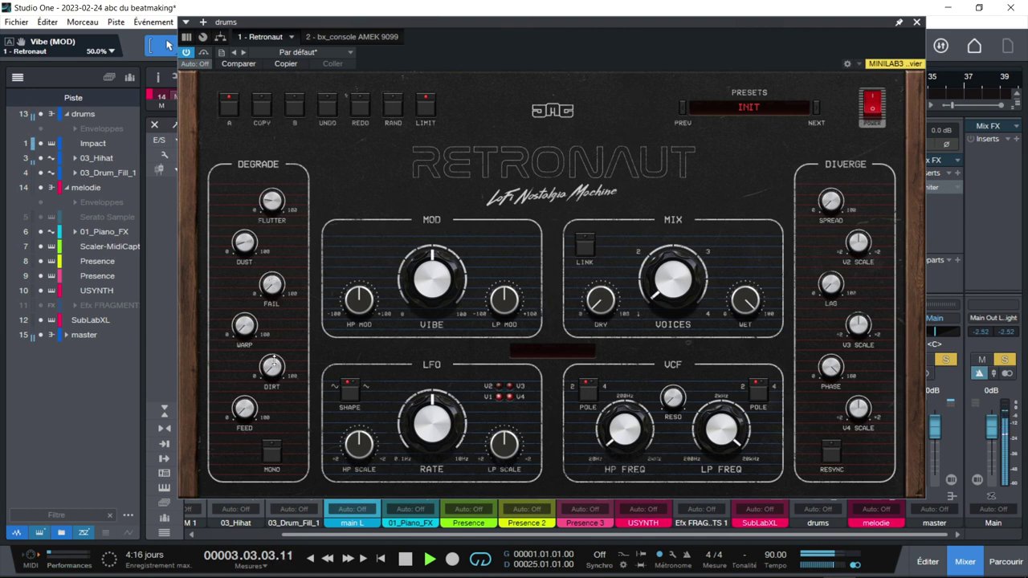
pyautogui.moveTo(273, 363)
pyautogui.mouseDown()
pyautogui.moveTo(273, 337)
pyautogui.moveTo(273, 373)
pyautogui.mouseUp()
pyautogui.moveTo(249, 242); pyautogui.dragTo(245, 242)
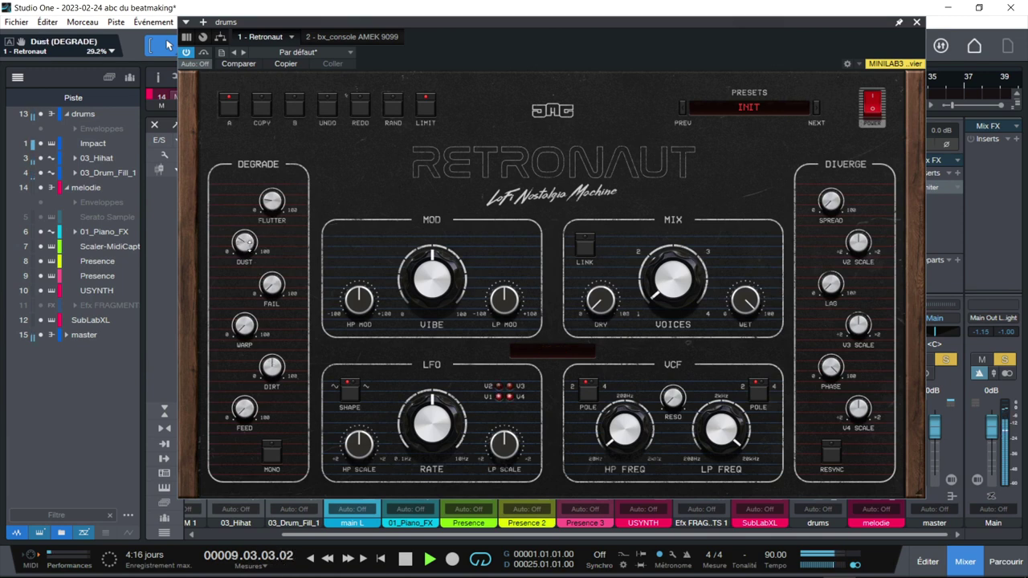
pyautogui.moveTo(276, 207); pyautogui.dragTo(276, 191)
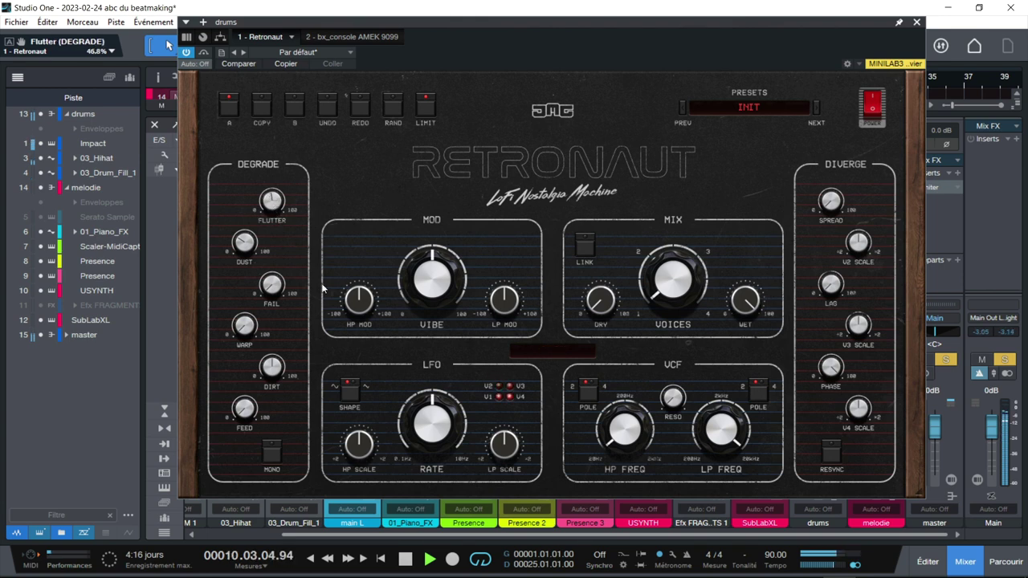
# Keep Vibe at 50%, slow the LFO Rate and set the LFO's HP Scale to 66.8%.
pyautogui.click(425, 285)
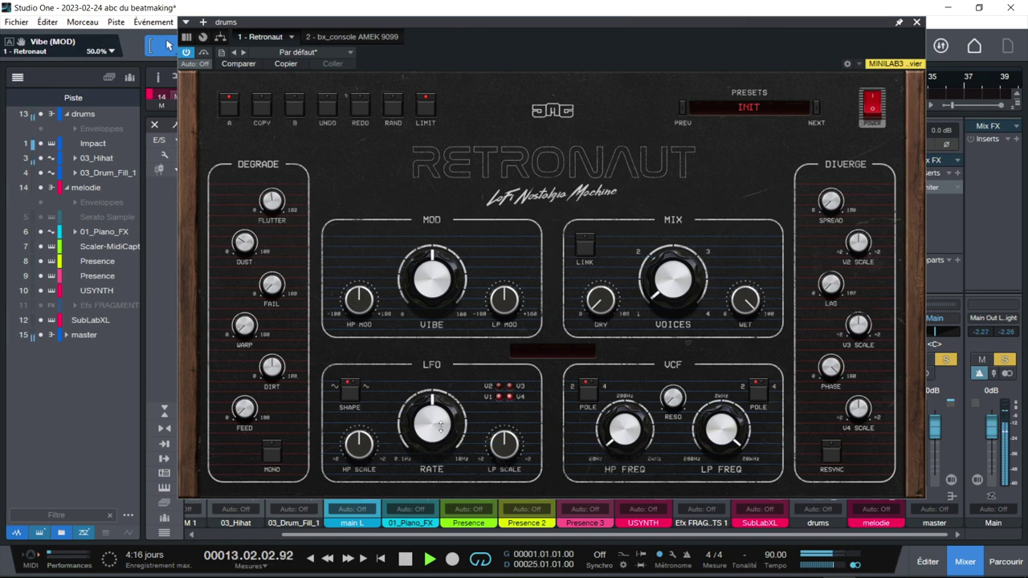
pyautogui.moveTo(441, 428); pyautogui.dragTo(369, 442)
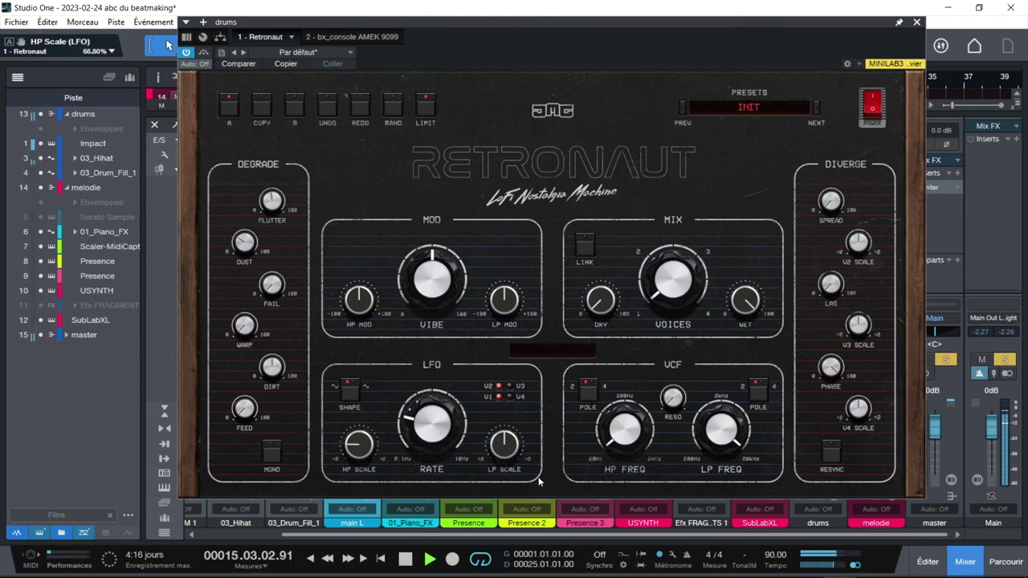
# Shape the VCF by raising HP Freq, setting LP Freq to 7674 Hz and adjusting resonance, with the Dry mix at 50%.
pyautogui.moveTo(634, 440); pyautogui.dragTo(633, 406)
pyautogui.moveTo(728, 451); pyautogui.dragTo(728, 467)
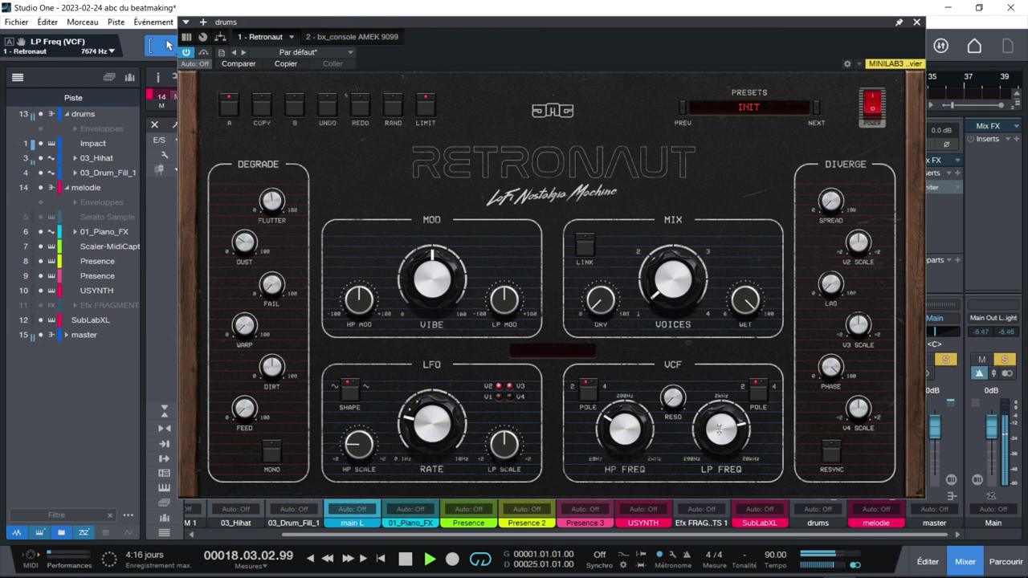
pyautogui.moveTo(625, 429); pyautogui.dragTo(625, 452)
pyautogui.moveTo(679, 404); pyautogui.dragTo(682, 405)
pyautogui.moveTo(601, 300); pyautogui.dragTo(600, 283)
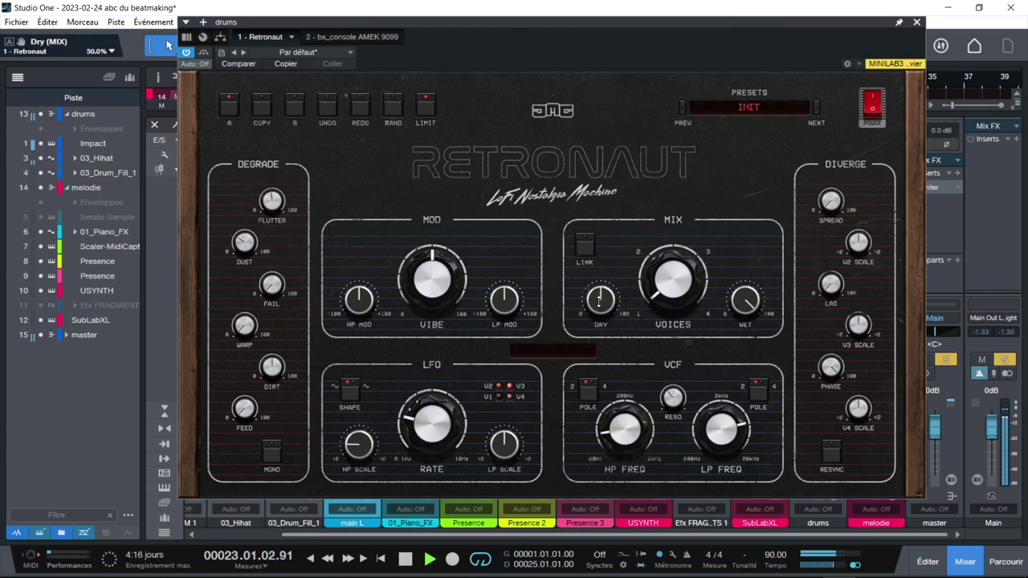
# Reduce the Wet mix and adjust the MOD section by lowering HP Mod, setting LP Mod to -32% and Vibe to 41.2%.
pyautogui.moveTo(745, 283); pyautogui.dragTo(745, 273)
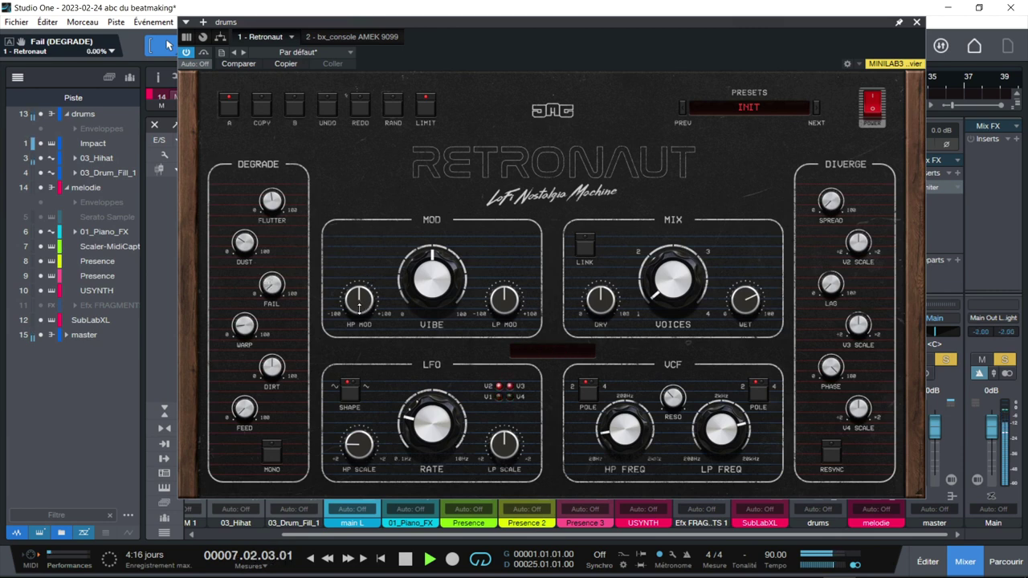
pyautogui.moveTo(359, 299); pyautogui.dragTo(359, 268)
pyautogui.click(505, 299)
pyautogui.moveTo(504, 299)
pyautogui.mouseDown()
pyautogui.moveTo(504, 234)
pyautogui.moveTo(504, 310)
pyautogui.mouseUp()
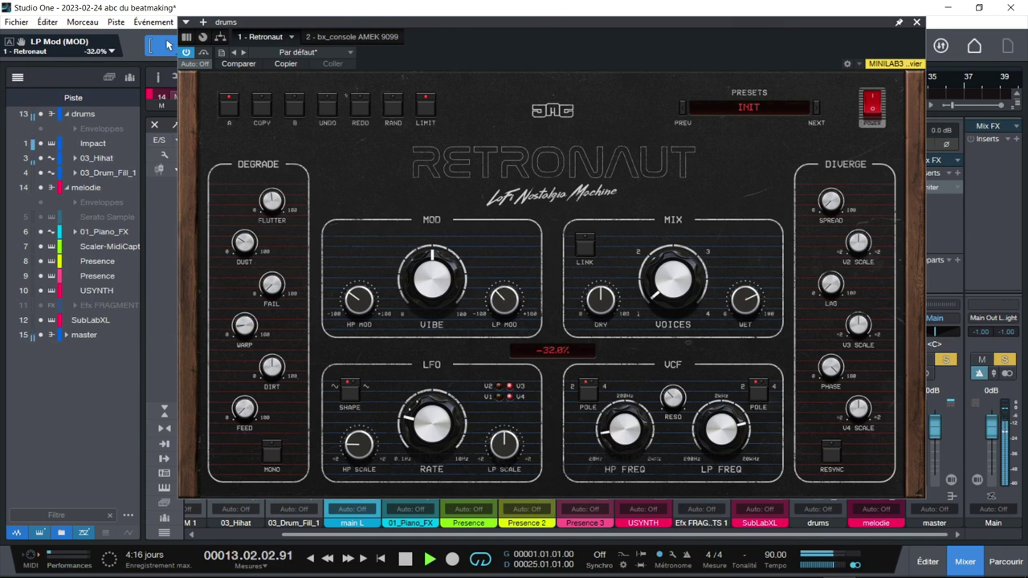
pyautogui.moveTo(431, 294)
pyautogui.mouseDown()
pyautogui.moveTo(432, 254)
pyautogui.moveTo(431, 287)
pyautogui.mouseUp()
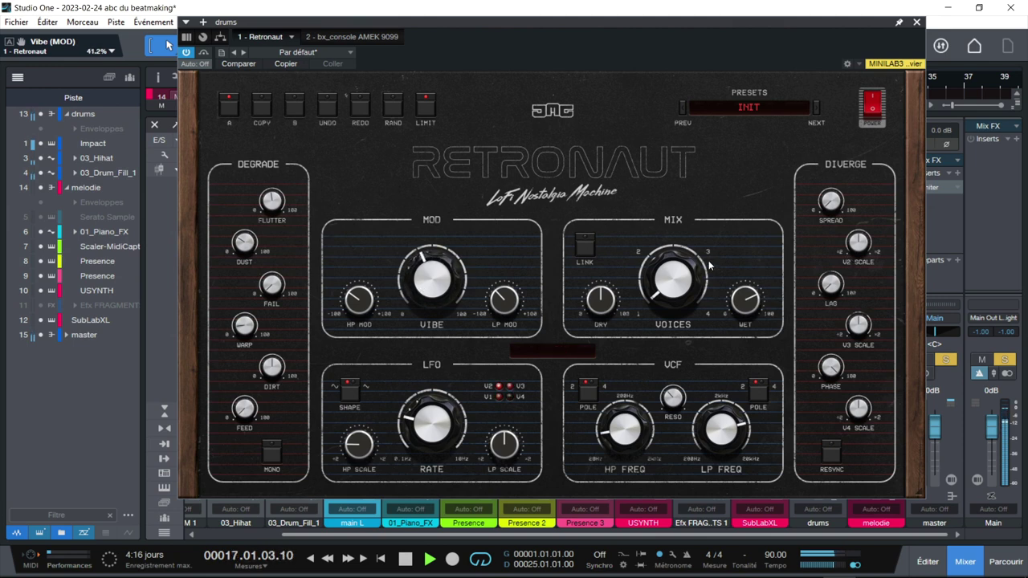
# Raise Voices to 1.48 and set the VCF's LP Freq to 12.6 kHz and resonance to 38%.
pyautogui.moveTo(668, 291)
pyautogui.mouseDown()
pyautogui.moveTo(669, 241)
pyautogui.moveTo(668, 282)
pyautogui.mouseUp()
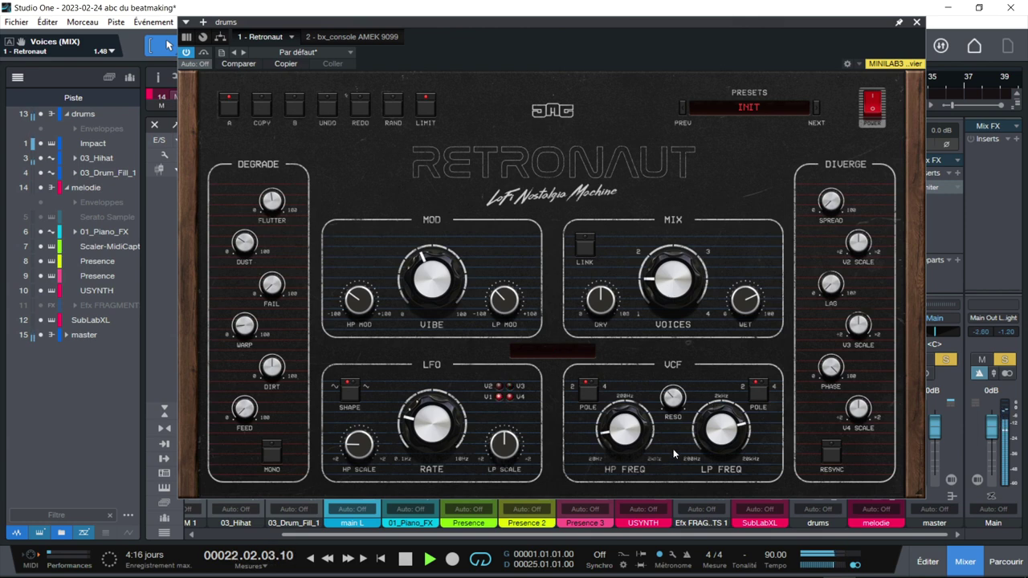
pyautogui.moveTo(717, 438); pyautogui.dragTo(717, 440)
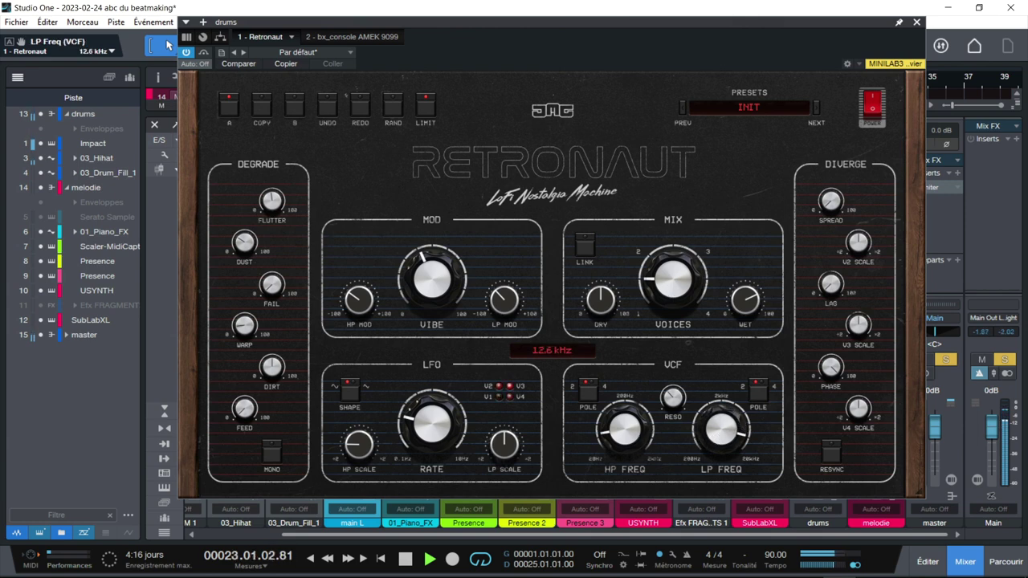
pyautogui.moveTo(673, 395); pyautogui.dragTo(673, 393)
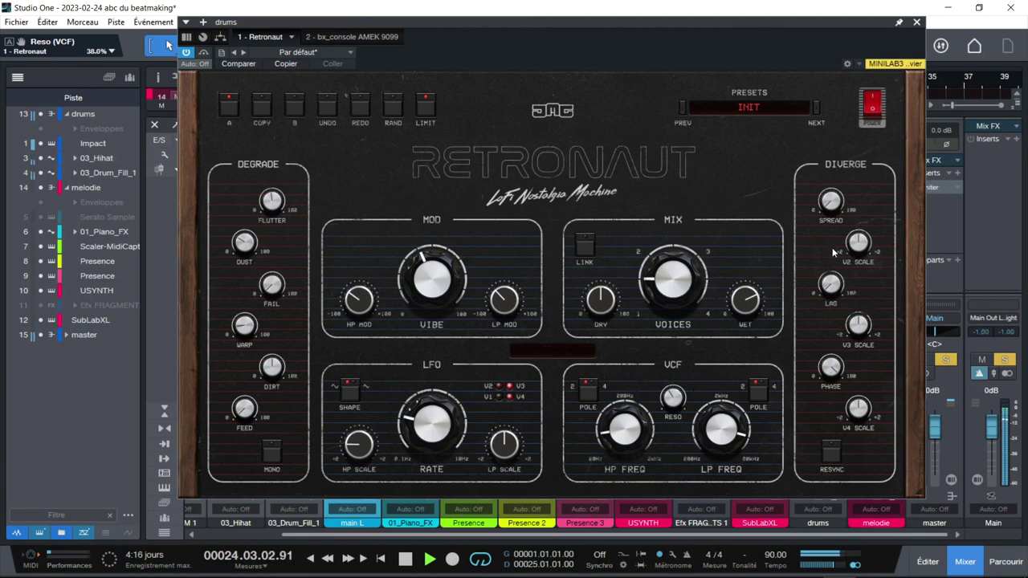
# Adjust the DIVERGE section by raising Lag and the V2 and V3 Scales, setting Phase to 47.6% and V4 Scale to 166.4%.
pyautogui.moveTo(830, 201); pyautogui.dragTo(831, 201)
pyautogui.moveTo(830, 283); pyautogui.dragTo(830, 281)
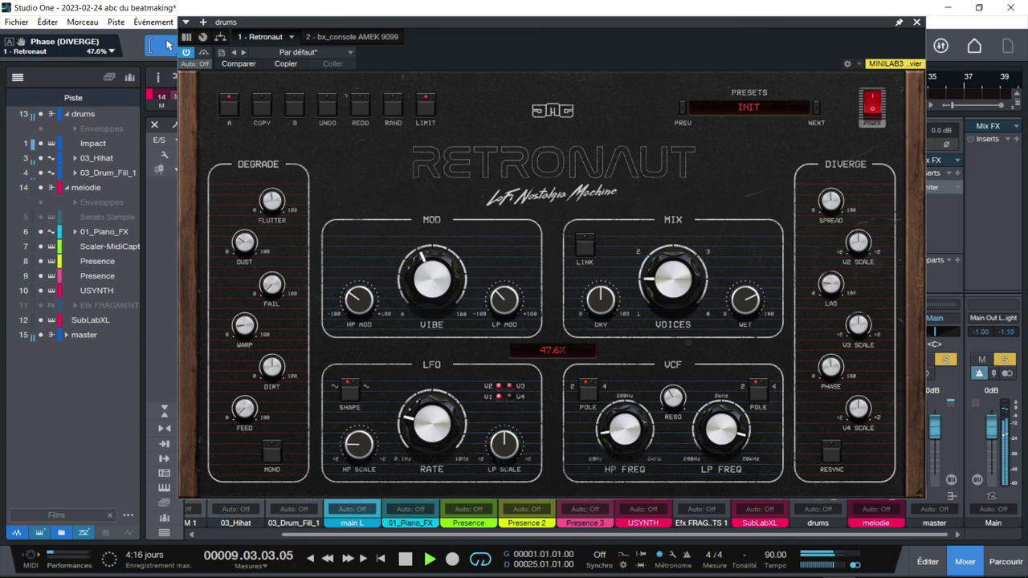
pyautogui.moveTo(857, 408); pyautogui.dragTo(857, 400)
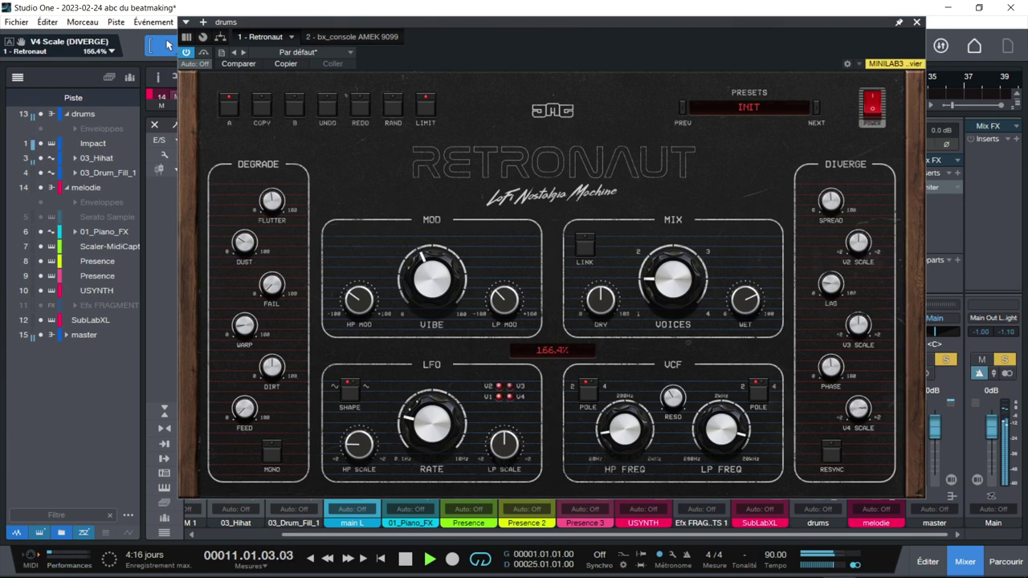
pyautogui.moveTo(858, 323); pyautogui.dragTo(858, 320)
# Try several LFO rates, ending at 0.4055 Hz, with HP Scale at 69.20%, a higher LP Scale and the VCF's HP Freq at 31.12 Hz.
pyautogui.moveTo(428, 438); pyautogui.dragTo(428, 407)
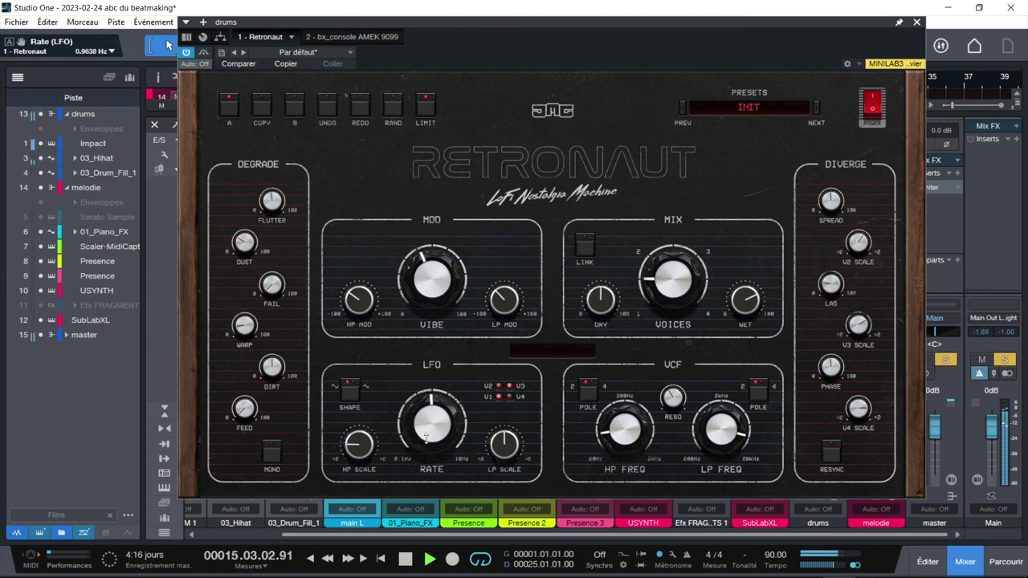
pyautogui.moveTo(352, 459); pyautogui.dragTo(351, 452)
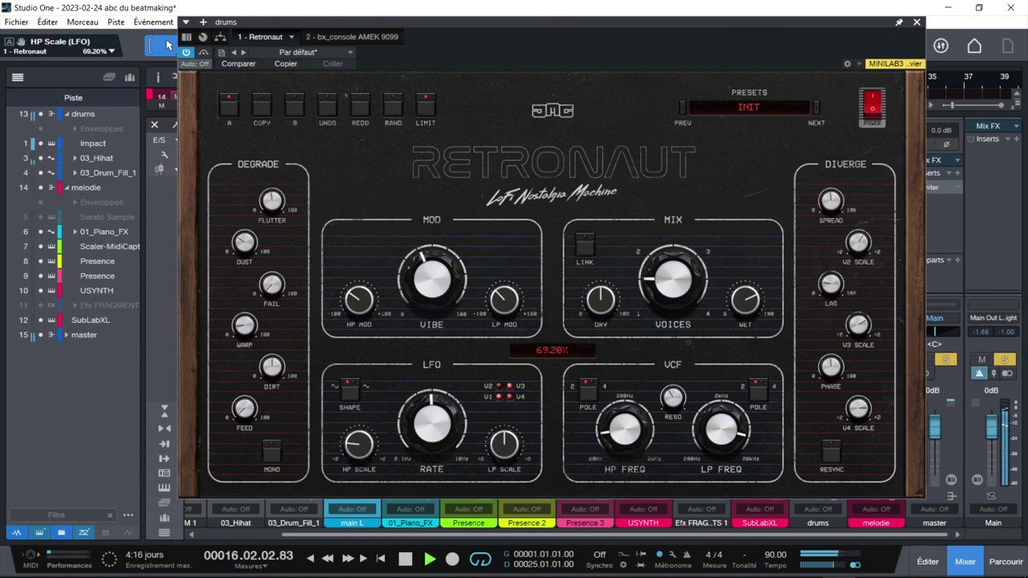
pyautogui.moveTo(502, 448); pyautogui.dragTo(502, 429)
pyautogui.moveTo(413, 431); pyautogui.dragTo(413, 410)
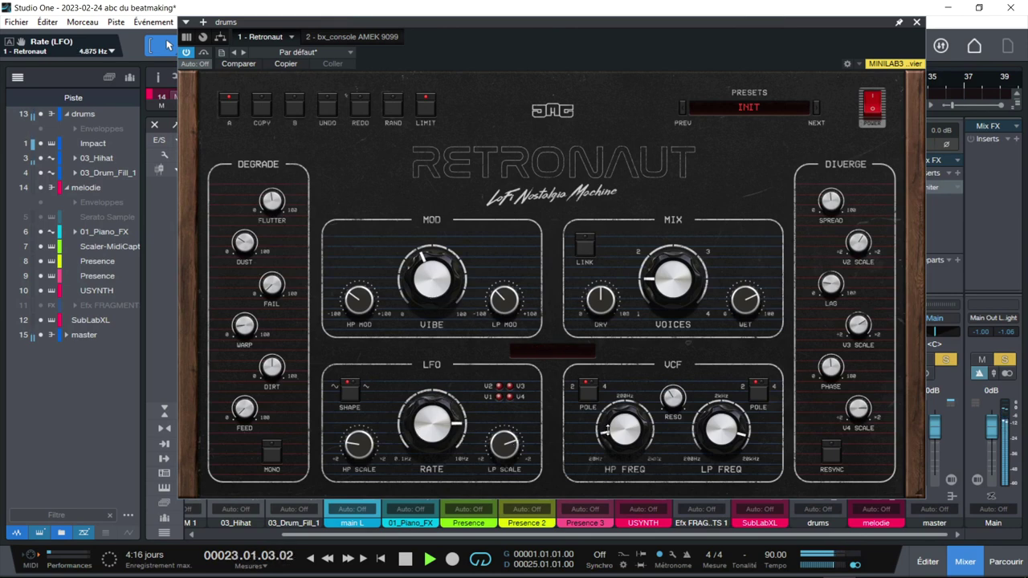
pyautogui.moveTo(625, 428)
pyautogui.mouseDown()
pyautogui.moveTo(624, 405)
pyautogui.moveTo(625, 429)
pyautogui.mouseUp()
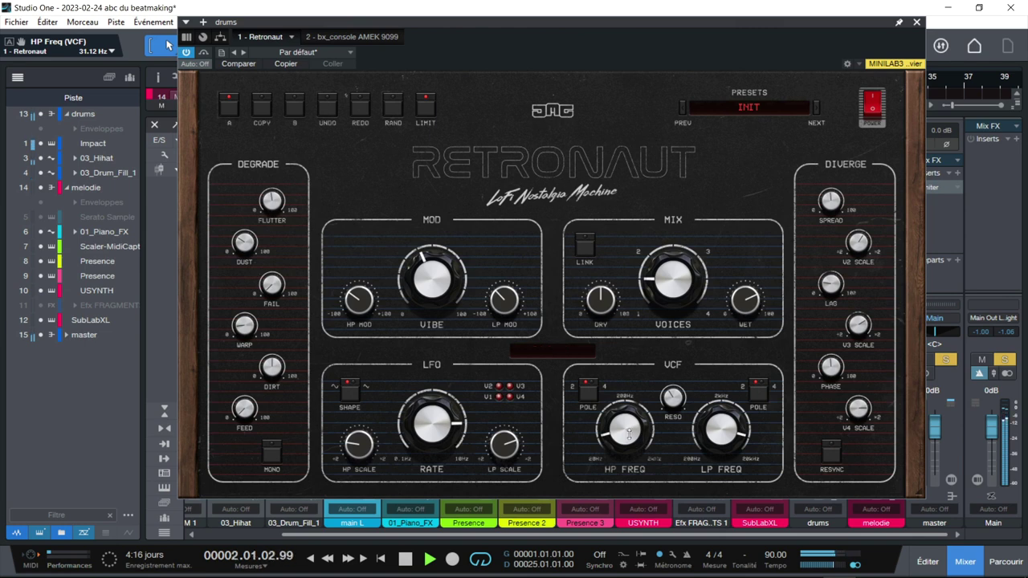
pyautogui.moveTo(431, 426); pyautogui.dragTo(432, 456)
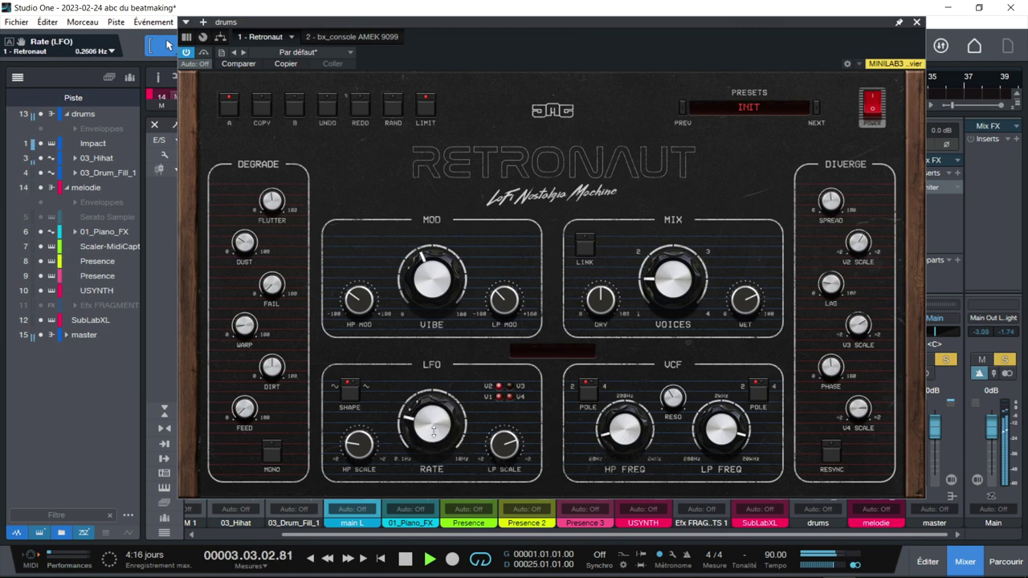
pyautogui.moveTo(433, 430); pyautogui.dragTo(404, 387)
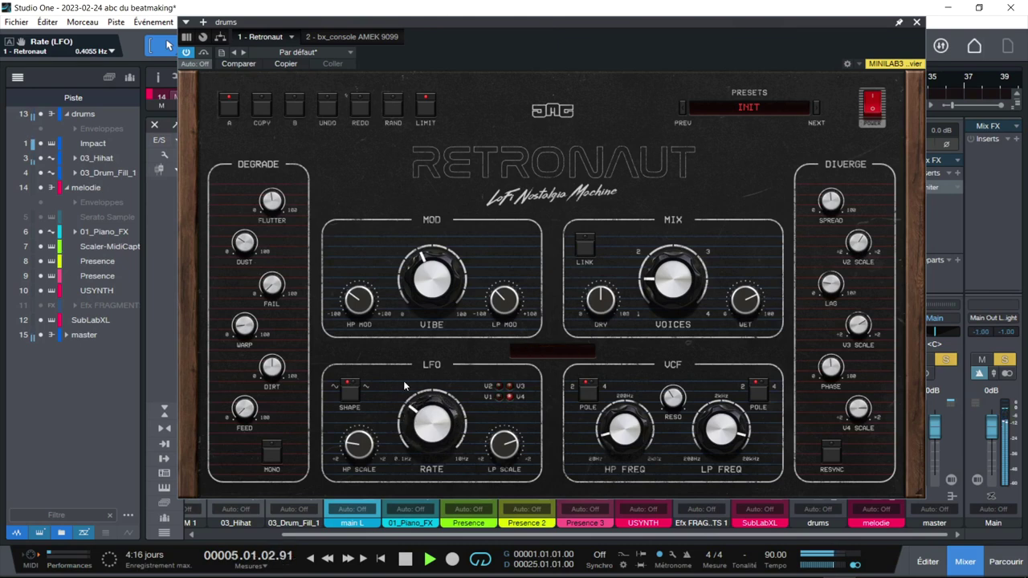
# Lower HP Mod and Vibe, and refine the VCF cutoffs with a 4-Pole LP slope and resonance at 16%.
pyautogui.moveTo(359, 300); pyautogui.dragTo(359, 337)
pyautogui.moveTo(445, 296)
pyautogui.mouseDown()
pyautogui.moveTo(445, 255)
pyautogui.moveTo(446, 287)
pyautogui.mouseUp()
pyautogui.moveTo(718, 426)
pyautogui.mouseDown()
pyautogui.moveTo(719, 446)
pyautogui.moveTo(719, 419)
pyautogui.mouseUp()
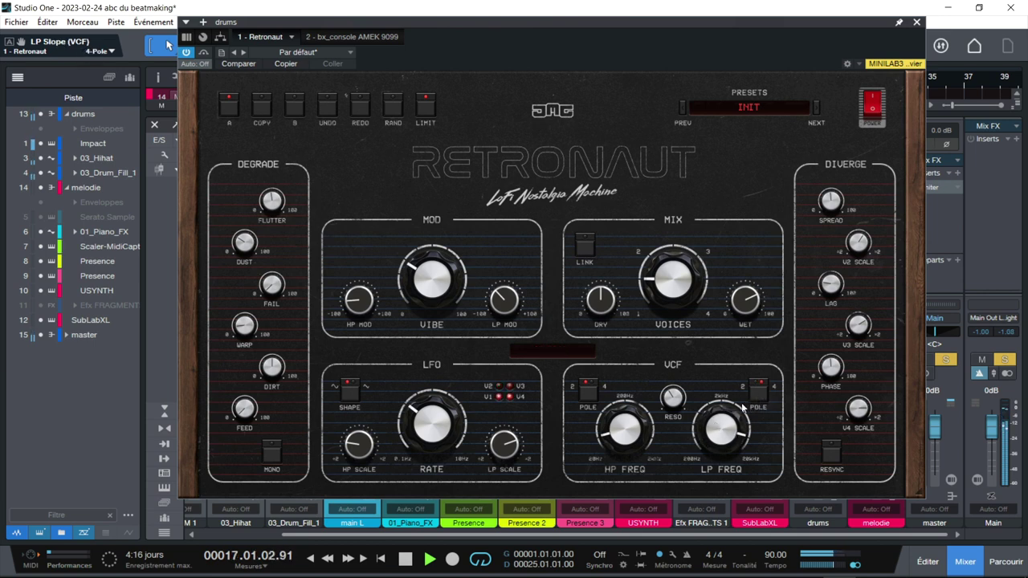
pyautogui.moveTo(720, 425)
pyautogui.mouseDown()
pyautogui.moveTo(720, 456)
pyautogui.moveTo(720, 425)
pyautogui.mouseUp()
pyautogui.moveTo(624, 430)
pyautogui.mouseDown()
pyautogui.moveTo(624, 401)
pyautogui.moveTo(626, 430)
pyautogui.mouseUp()
pyautogui.moveTo(673, 399); pyautogui.dragTo(672, 417)
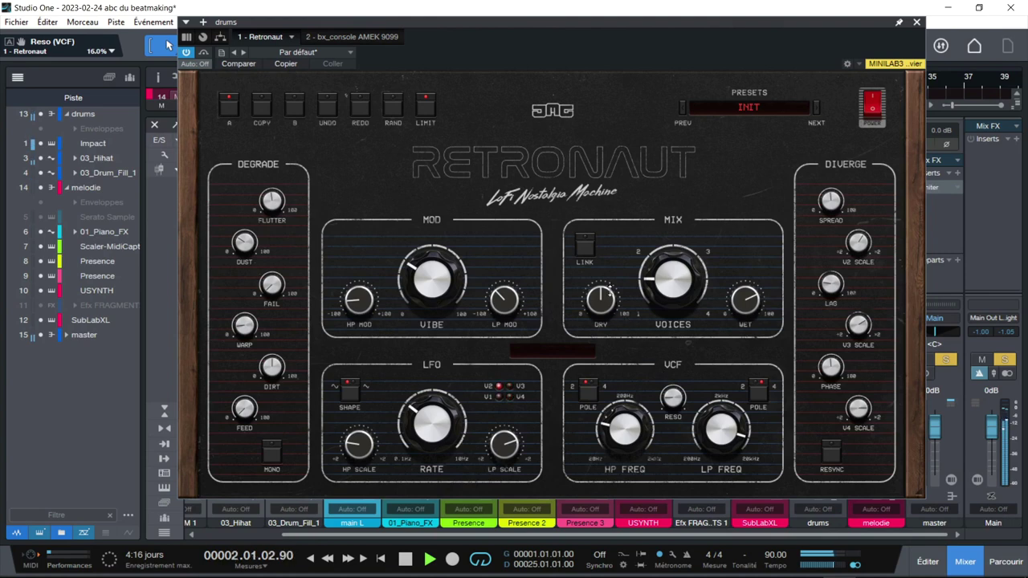
# Open the preset browser clear of the preset display and audition LoFi Cassette, Old Times, Tape Saturation and Warm Vintage Chorus from the # Factory # folder.
pyautogui.click(708, 113)
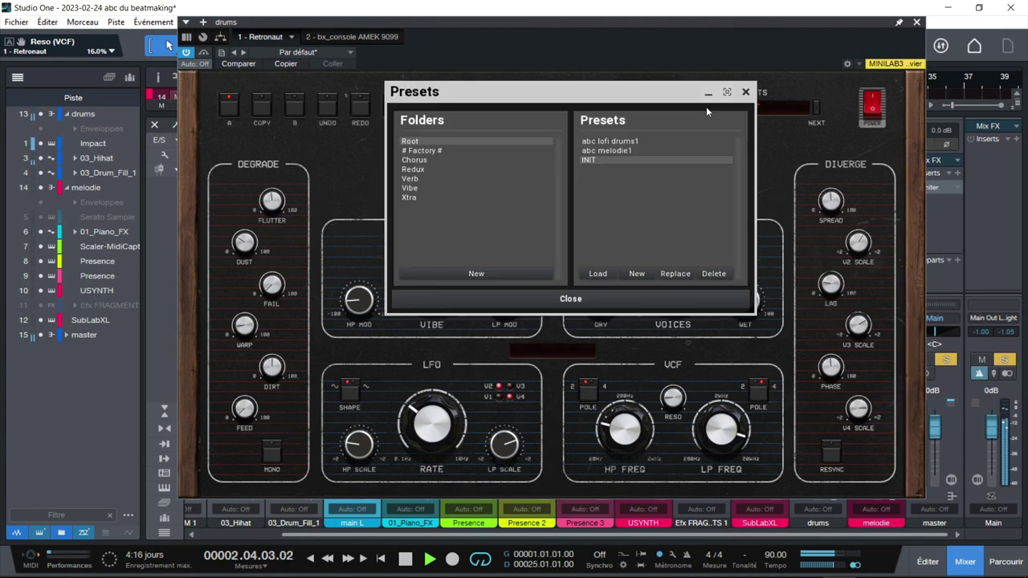
pyautogui.click(417, 150)
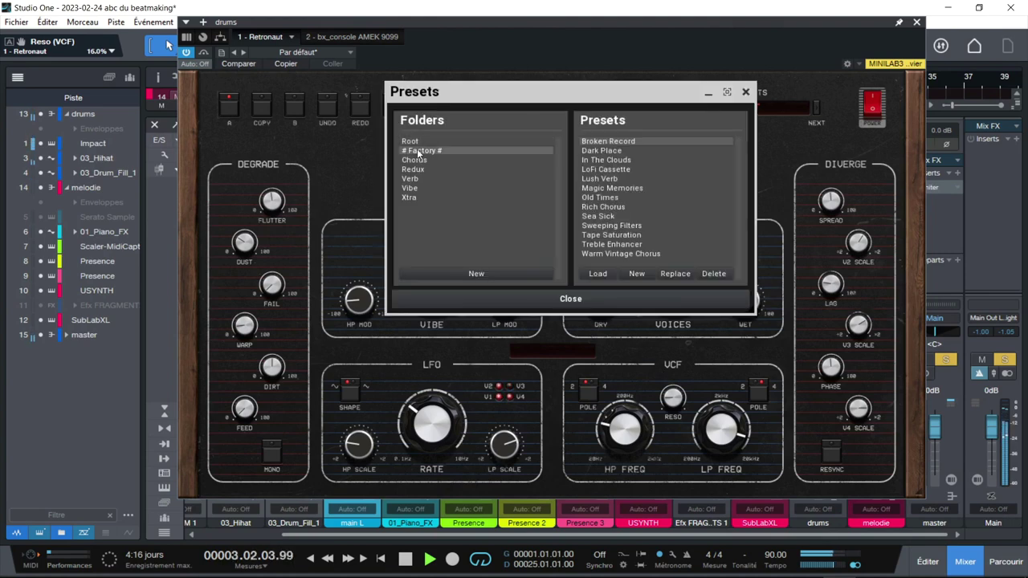
pyautogui.click(611, 170)
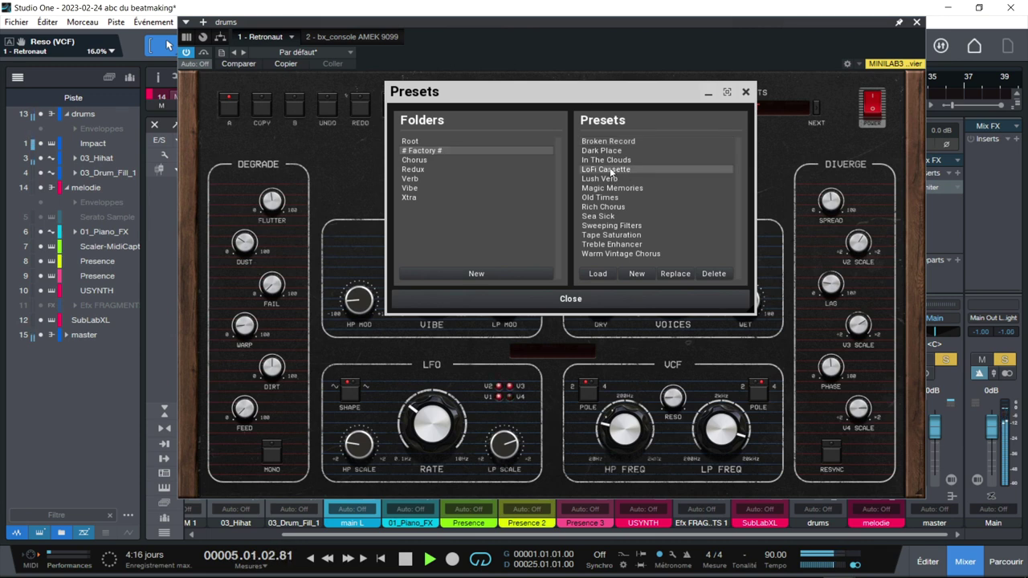
pyautogui.doubleClick(611, 170)
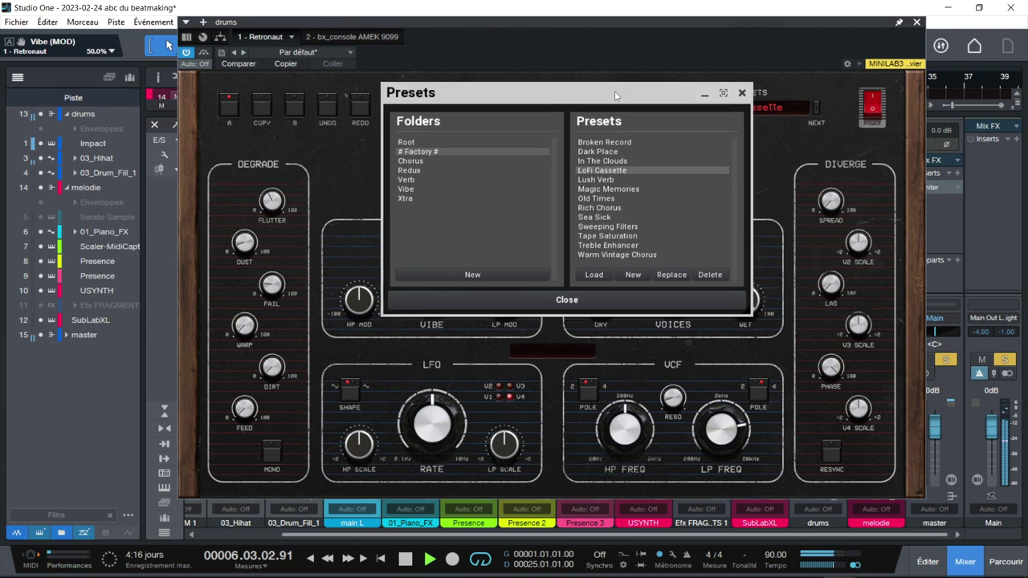
pyautogui.moveTo(620, 89); pyautogui.dragTo(505, 35)
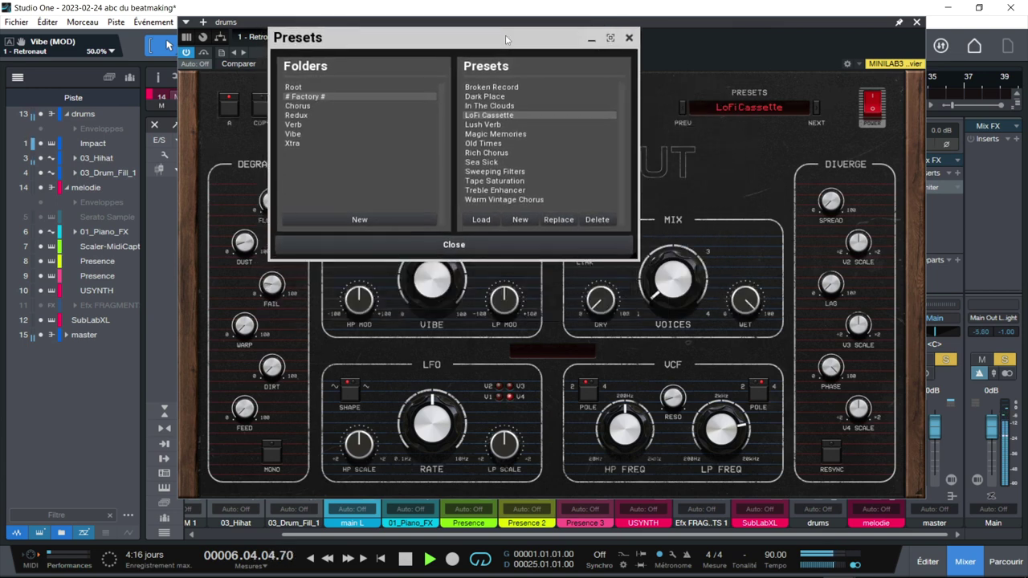
pyautogui.click(489, 144)
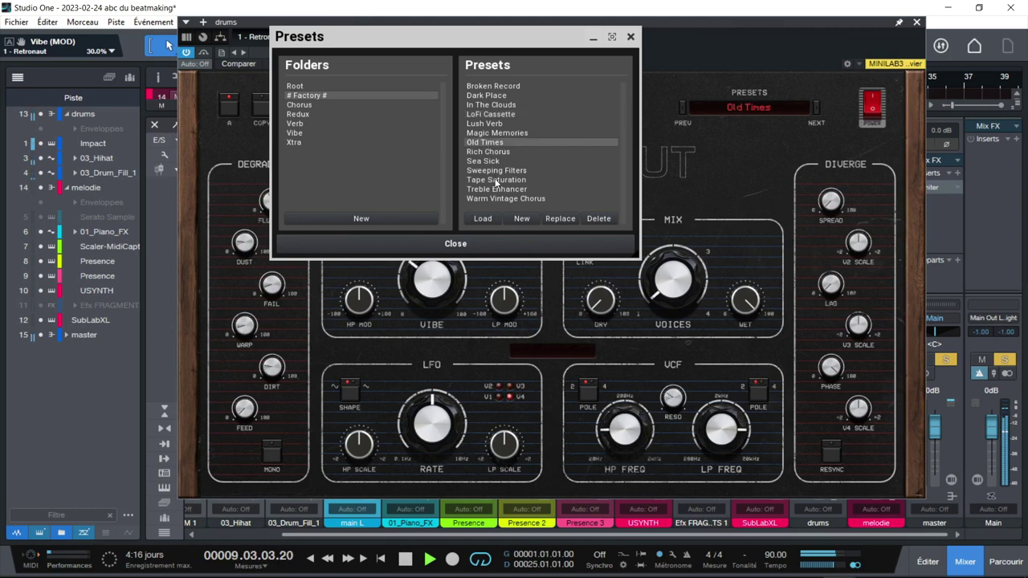
pyautogui.click(495, 179)
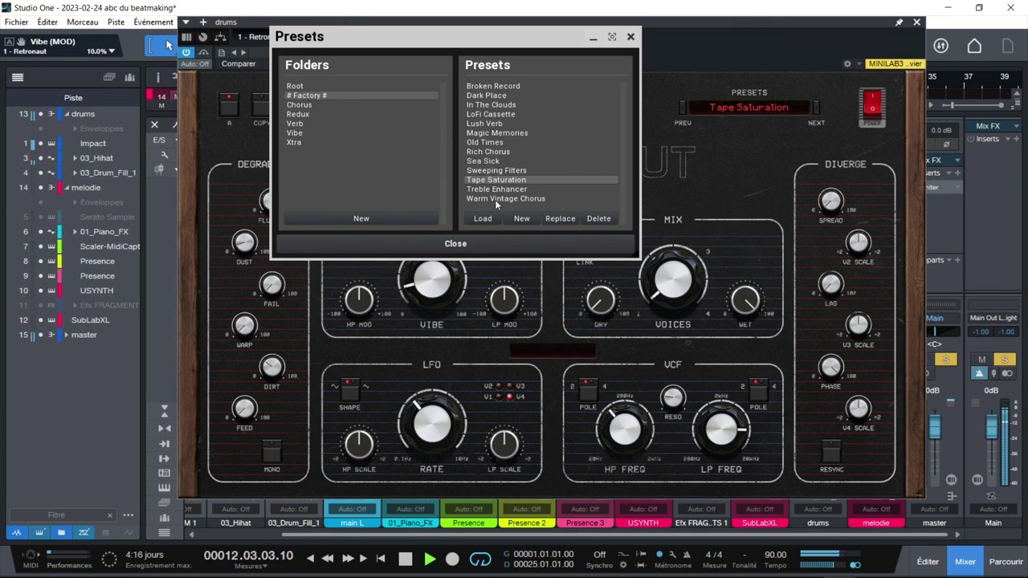
pyautogui.click(495, 199)
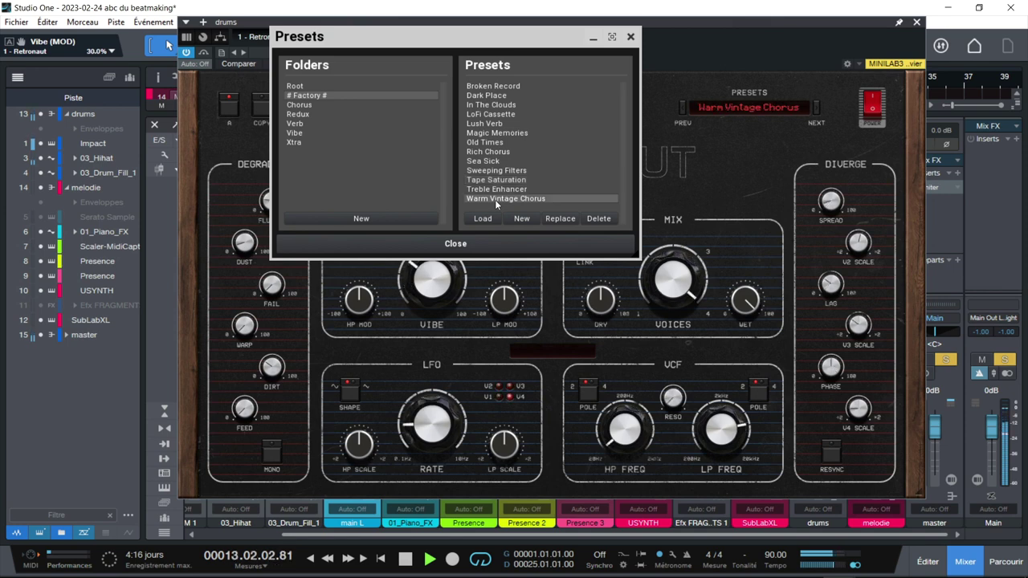
# Tweak the Warm Vintage Chorus preset with Voices at 1.50, Wet at 77.6%, HP Freq at 45.82 Hz and resonance at 29.6%.
pyautogui.moveTo(673, 278)
pyautogui.mouseDown()
pyautogui.moveTo(673, 257)
pyautogui.moveTo(673, 290)
pyautogui.mouseUp()
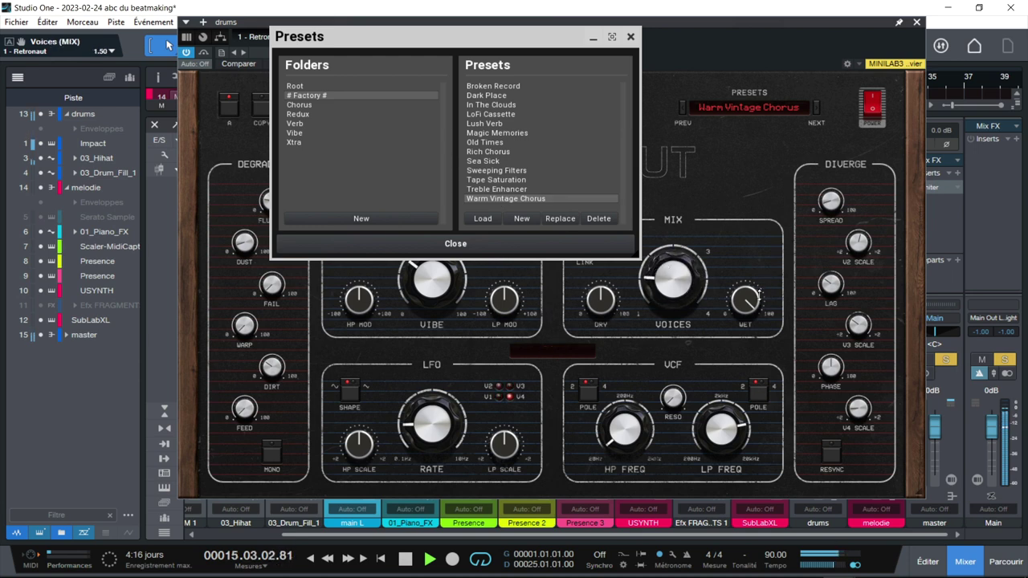
pyautogui.moveTo(746, 304); pyautogui.dragTo(747, 289)
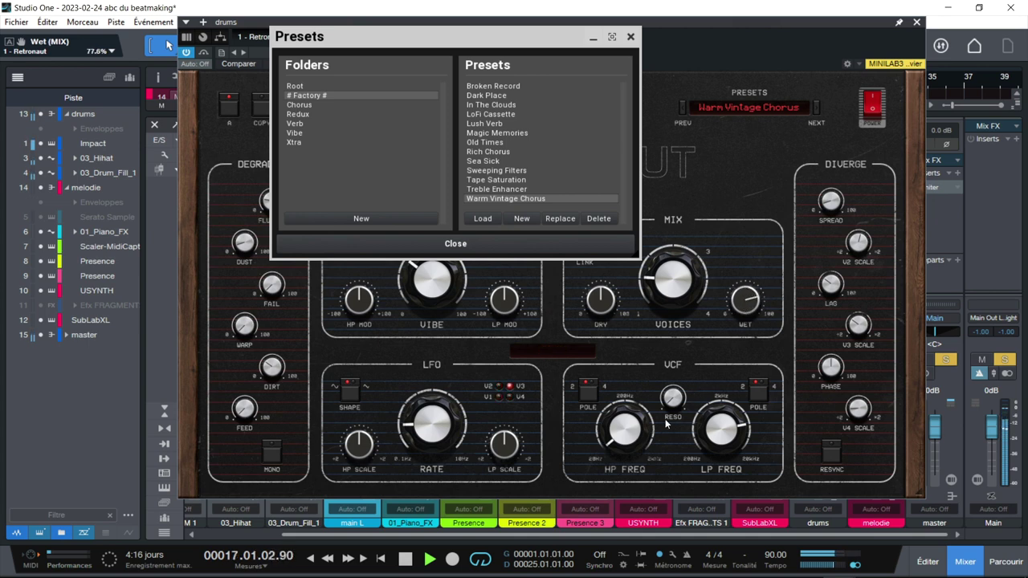
pyautogui.moveTo(624, 430); pyautogui.dragTo(623, 427)
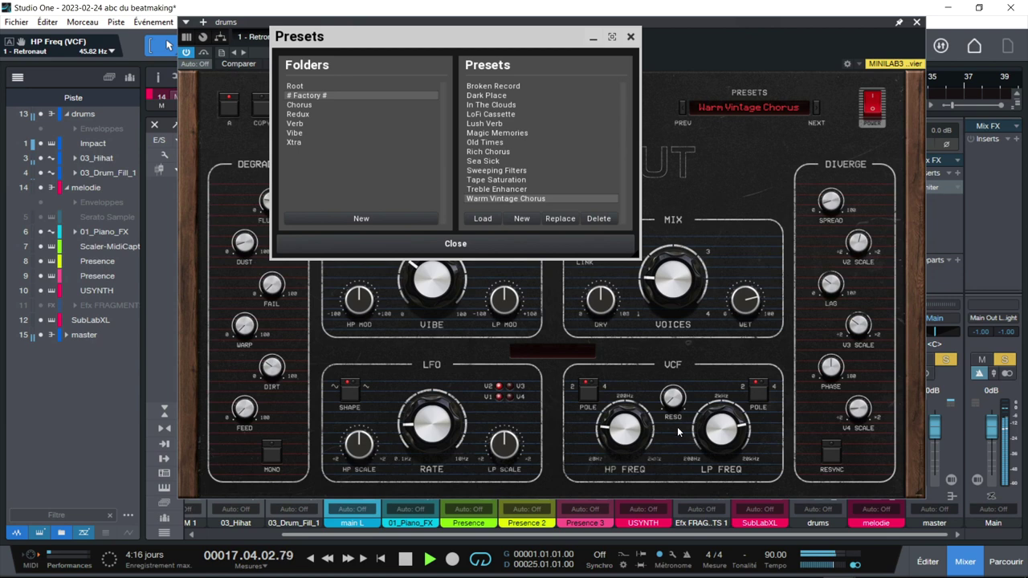
pyautogui.moveTo(673, 396); pyautogui.dragTo(673, 396)
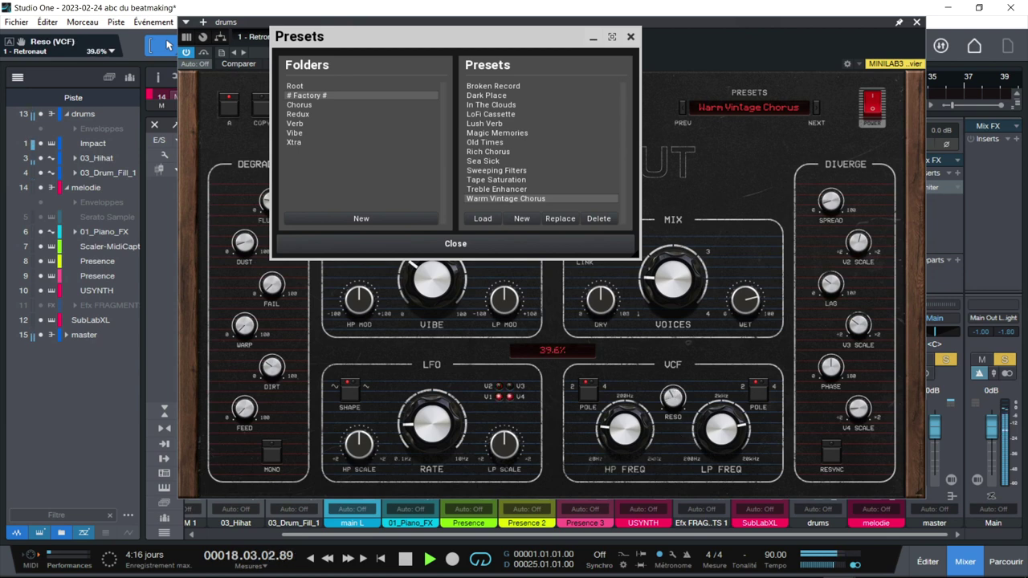
pyautogui.moveTo(673, 397); pyautogui.dragTo(673, 398)
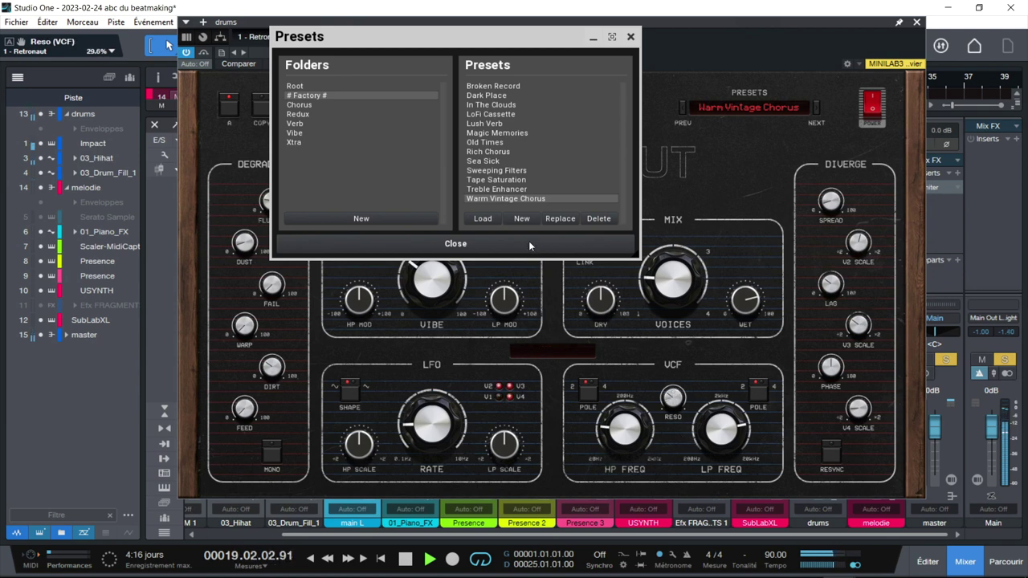
# Audition the Chorus folder's Retrology, Fluttershock and God Complex presets, keep God Complex loaded and stop playback.
pyautogui.click(291, 106)
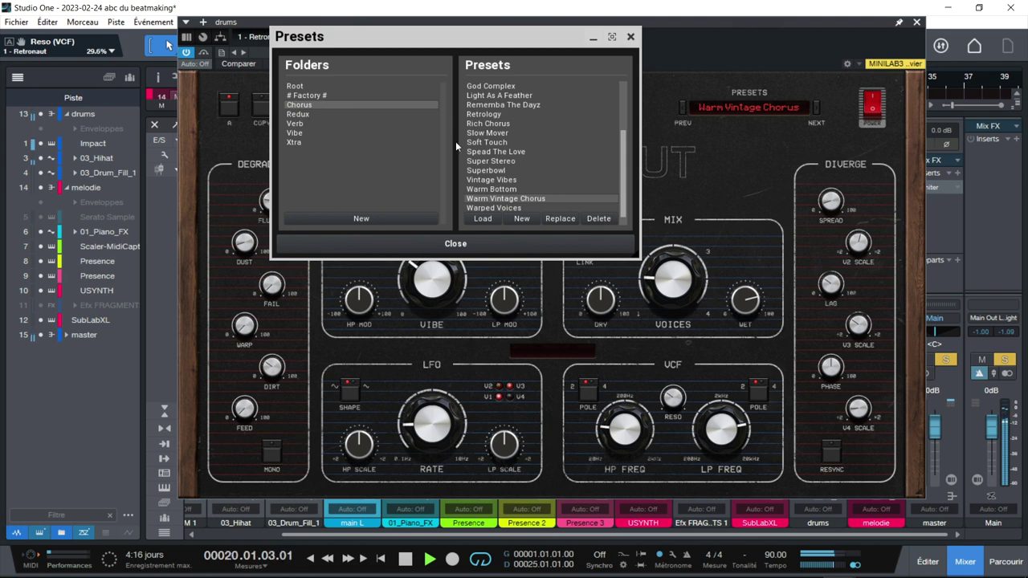
pyautogui.click(486, 115)
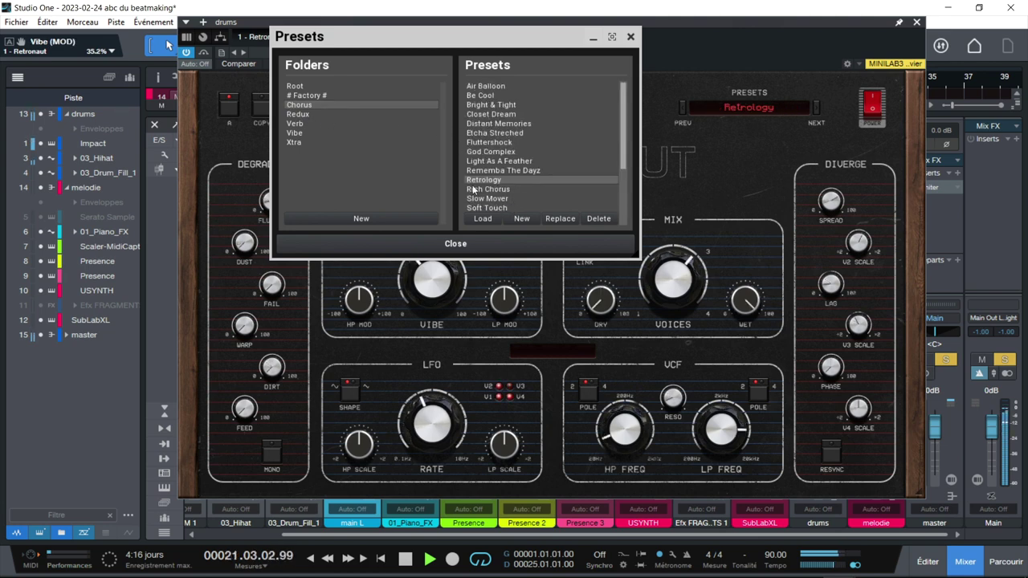
pyautogui.click(485, 144)
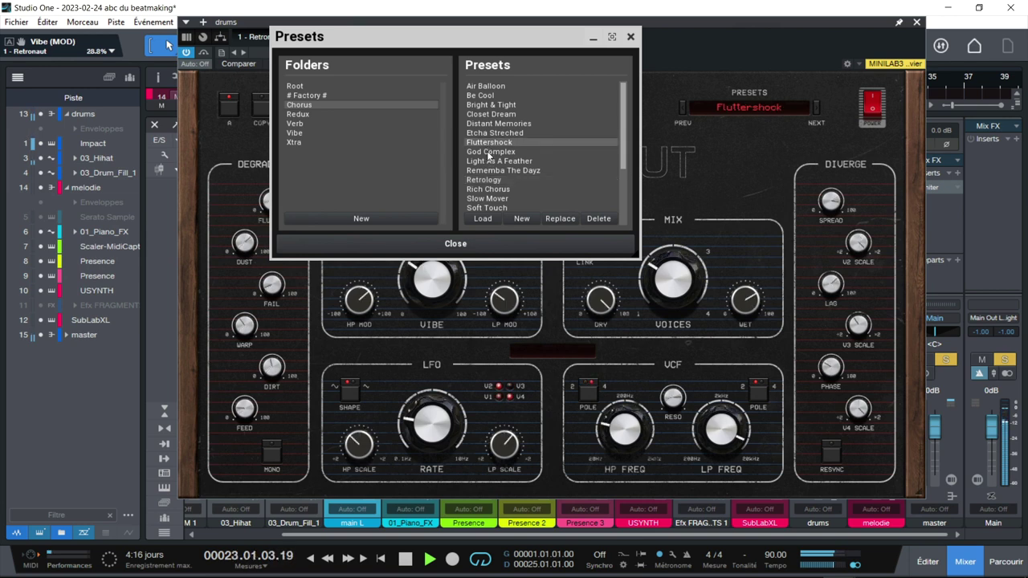
pyautogui.click(488, 152)
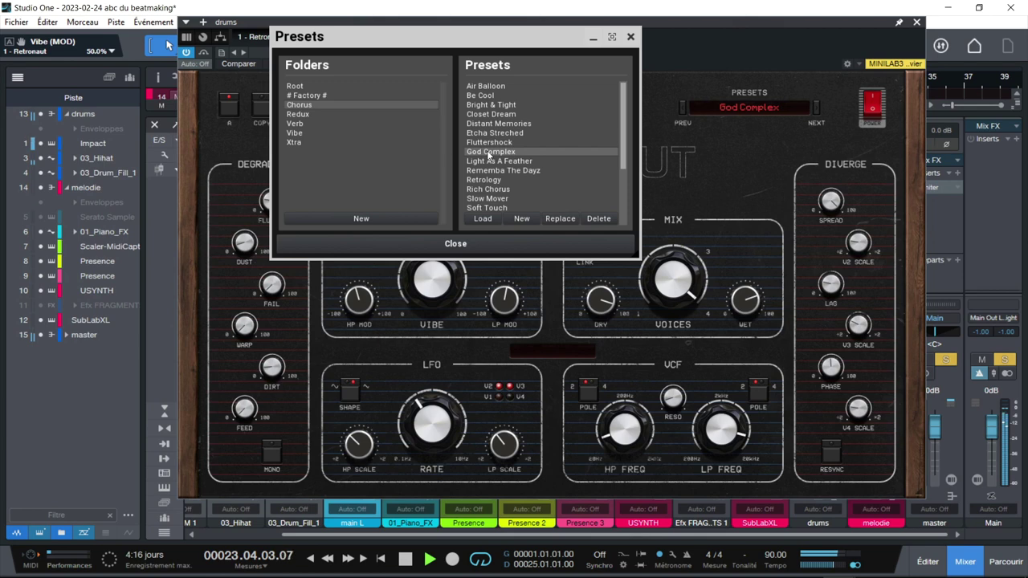
pyautogui.press('space')
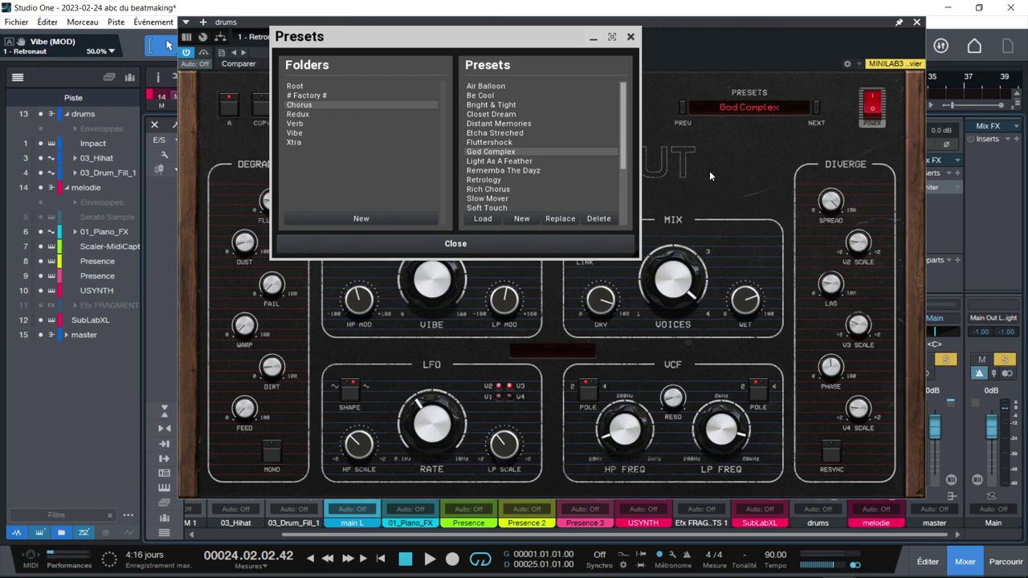
pyautogui.click(748, 115)
pyautogui.click(744, 112)
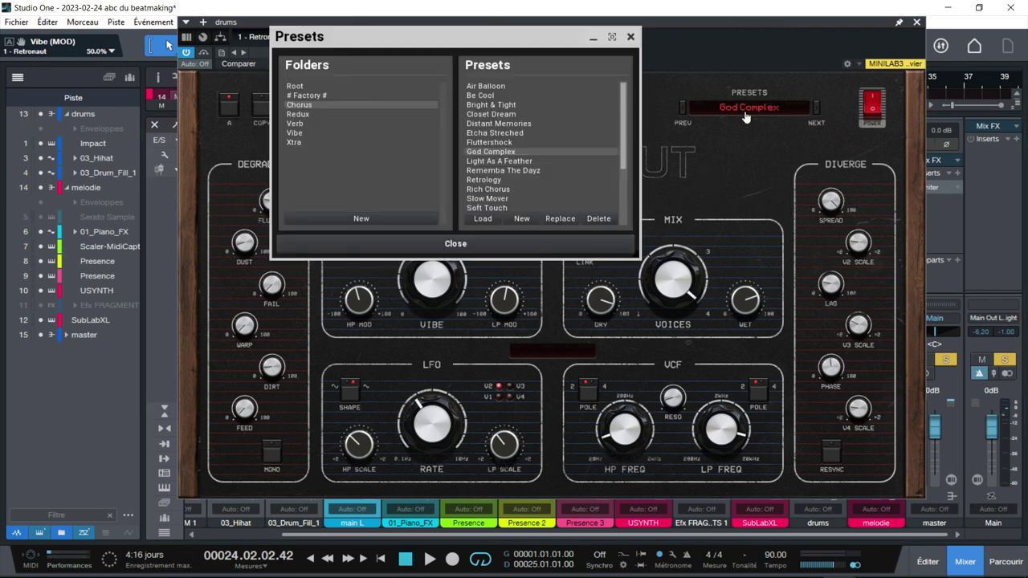
# Load the abc lofi drums1 preset from the Root folder on the drums Retronaut, and close the preset browser and plugin window.
pyautogui.click(297, 87)
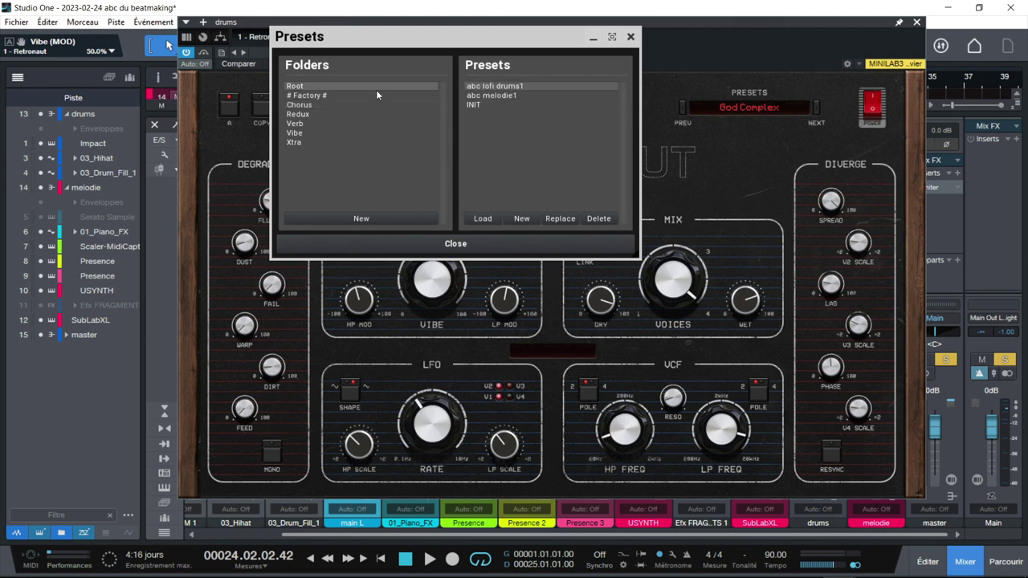
pyautogui.doubleClick(489, 86)
pyautogui.click(631, 38)
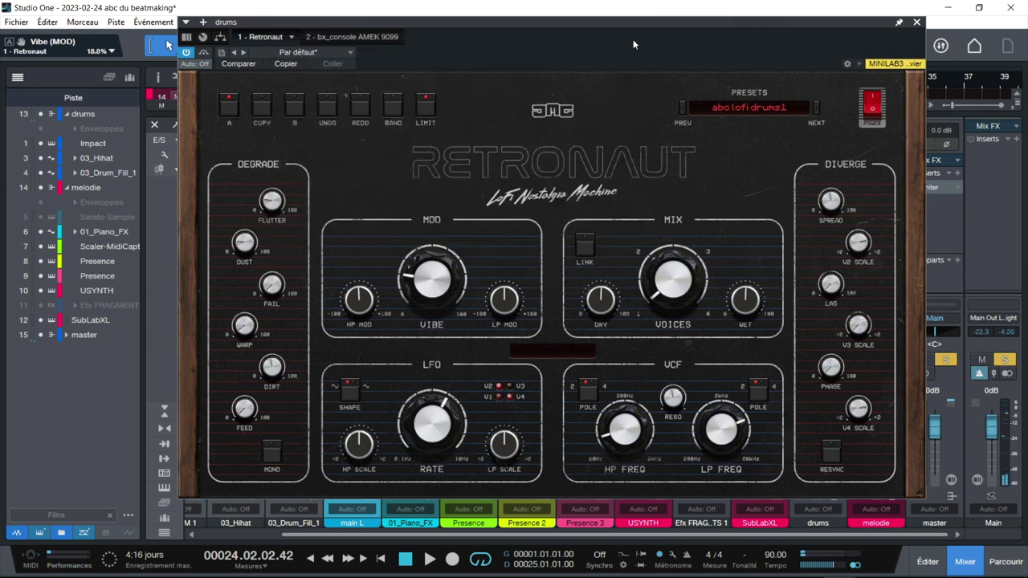
pyautogui.click(916, 22)
# Play the song from the start and compare Retronaut 2 on the melodie channel with its power off and on.
pyautogui.press('Home')
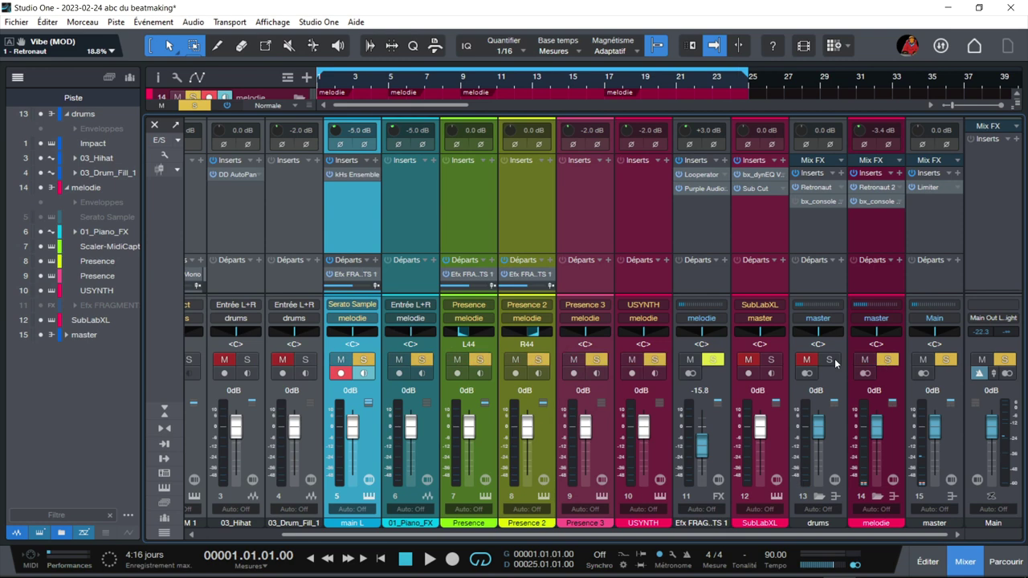
pyautogui.press('space')
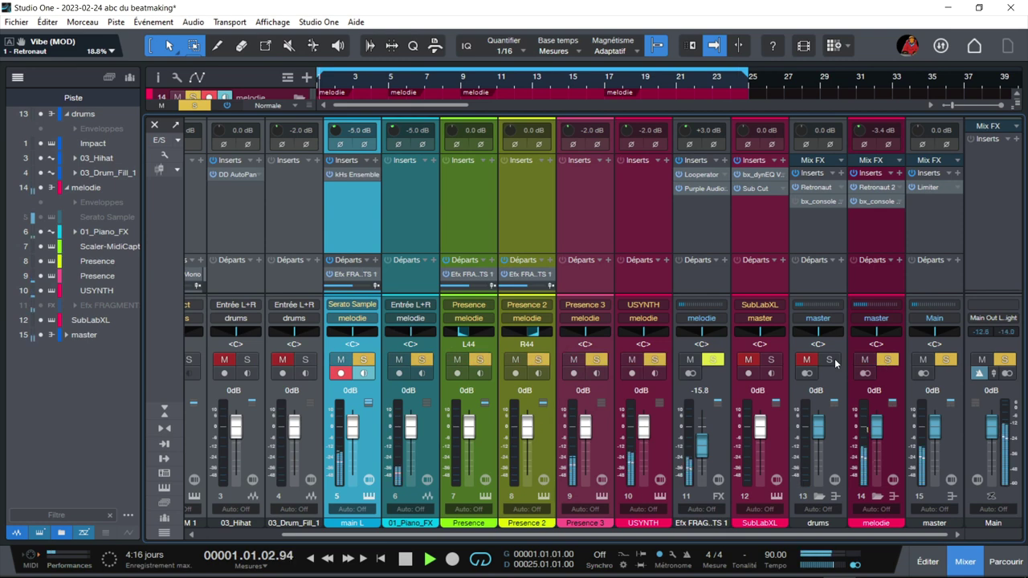
pyautogui.click(863, 188)
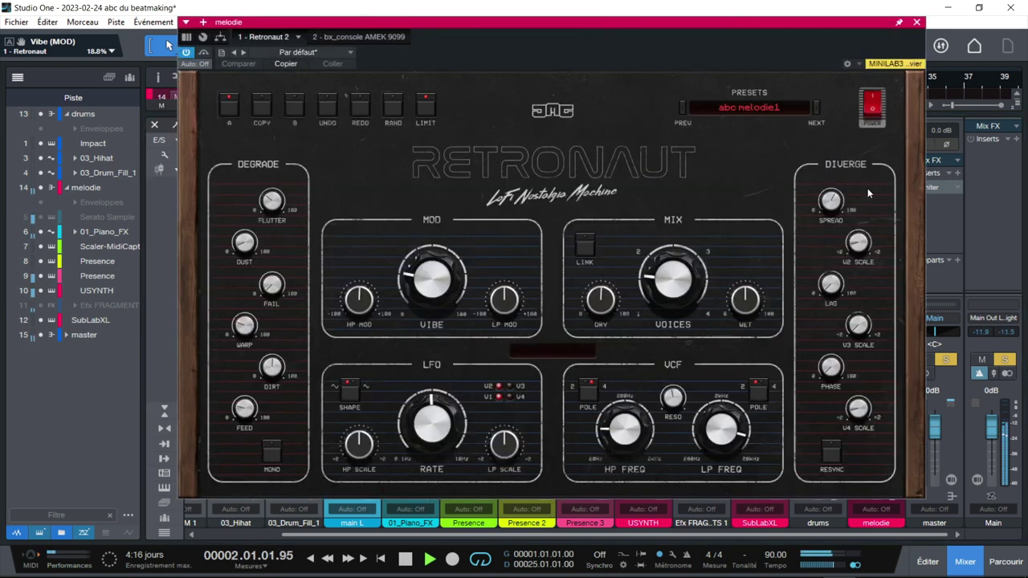
pyautogui.click(872, 112)
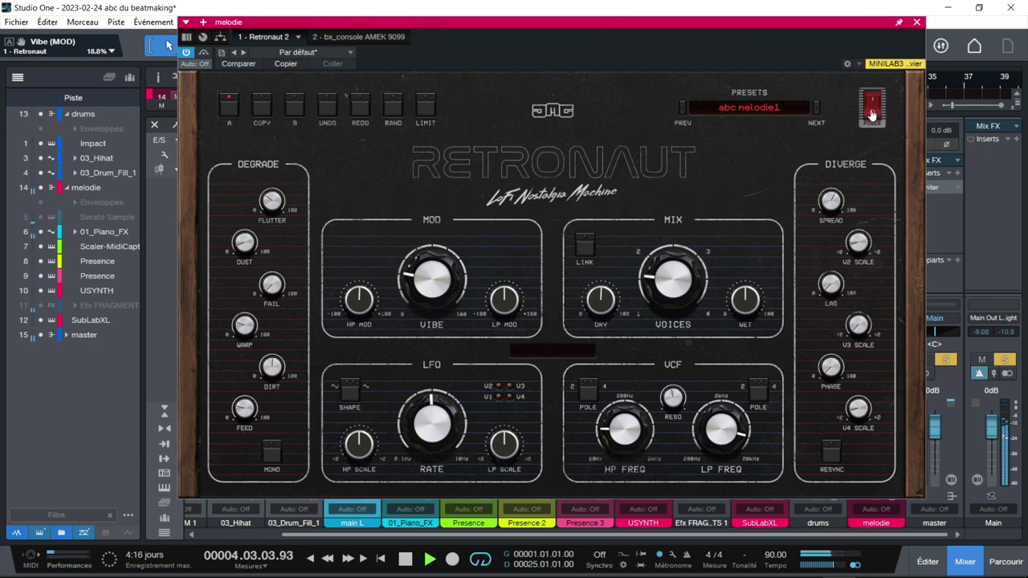
pyautogui.click(872, 113)
pyautogui.click(872, 102)
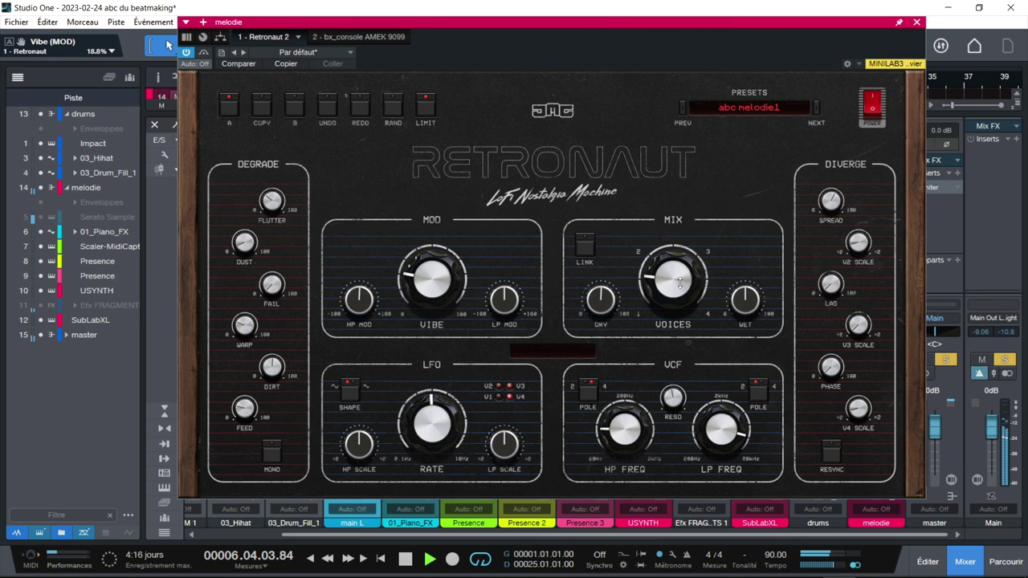
# Set the mix Voices to 2.64 and Wet to 90.8%, and adjust the Diverge V2 Scale and V4 Scale, with V4 at 86.40%.
pyautogui.moveTo(679, 281); pyautogui.dragTo(678, 245)
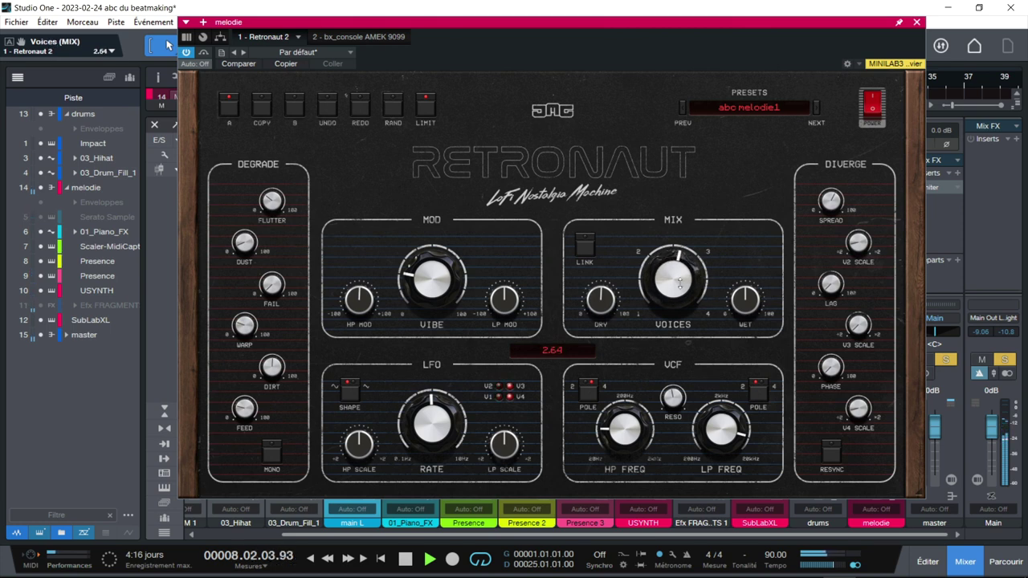
pyautogui.moveTo(745, 299)
pyautogui.mouseDown()
pyautogui.moveTo(745, 282)
pyautogui.moveTo(740, 301)
pyautogui.mouseUp()
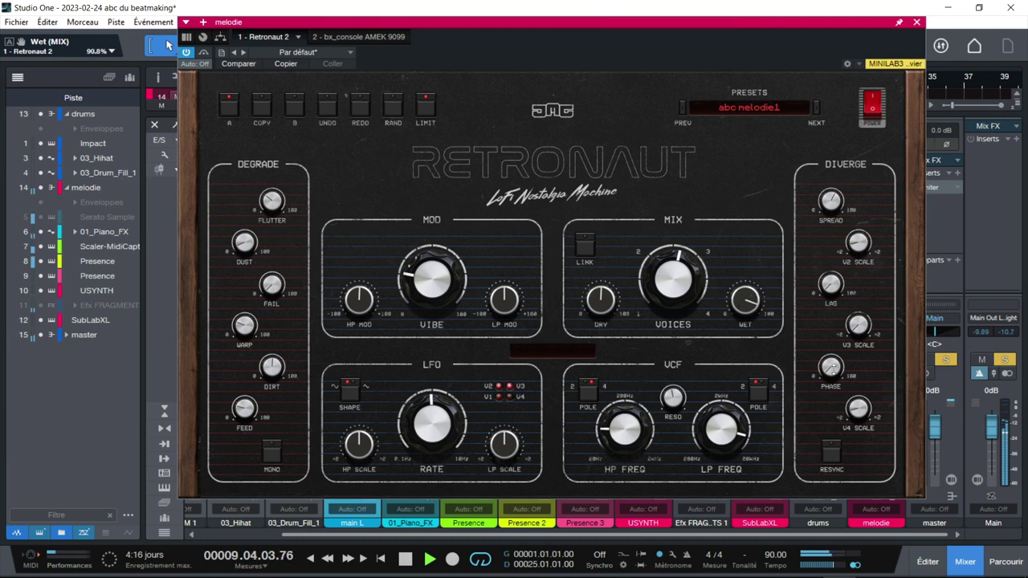
pyautogui.click(858, 408)
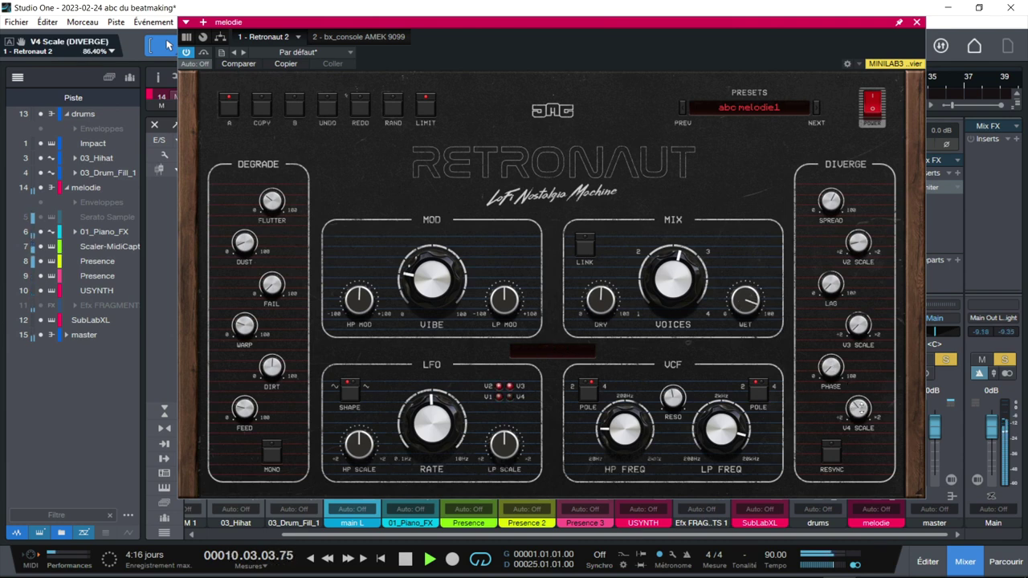
pyautogui.click(858, 242)
pyautogui.moveTo(858, 242); pyautogui.dragTo(857, 235)
# Raise Dust in the Degrade section, and set Flutter to about 33% and Dirt to 64.8%.
pyautogui.moveTo(245, 241); pyautogui.dragTo(267, 227)
pyautogui.click(270, 203)
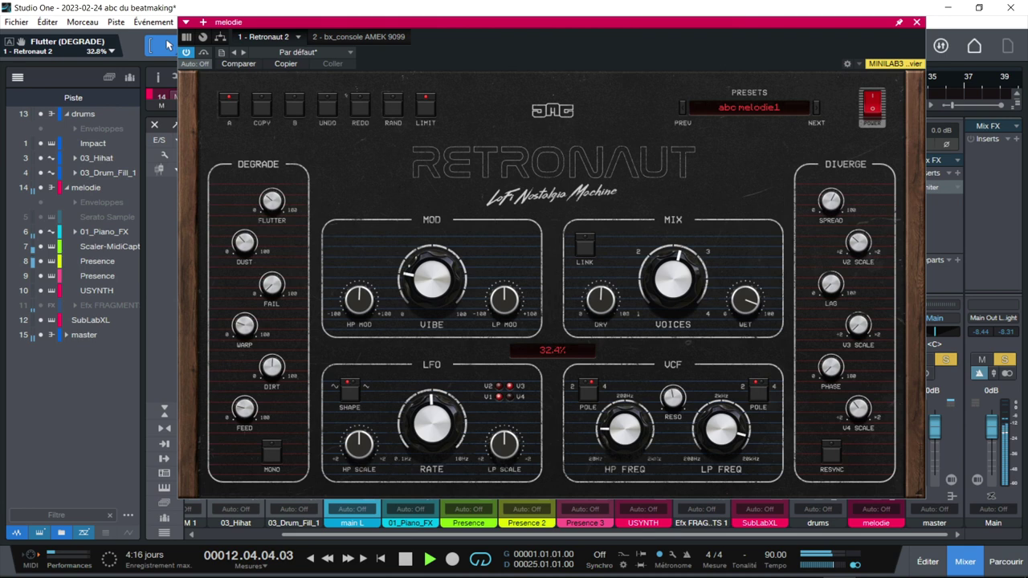
pyautogui.click(270, 369)
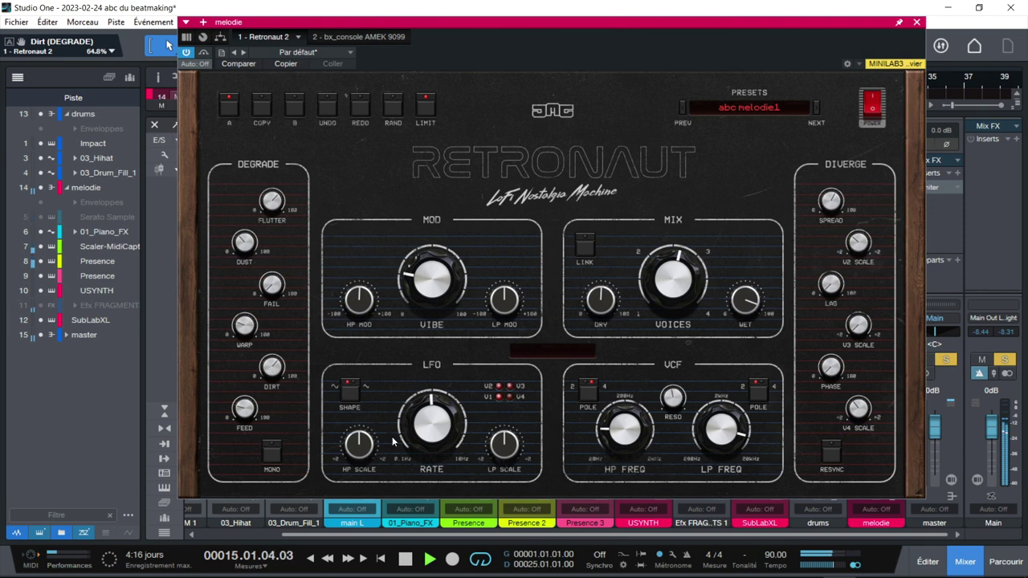
# Set the LFO Rate to 3.565 Hz, HP Scale to 83.20% and LP Scale to 154.4%.
pyautogui.moveTo(418, 432); pyautogui.dragTo(418, 400)
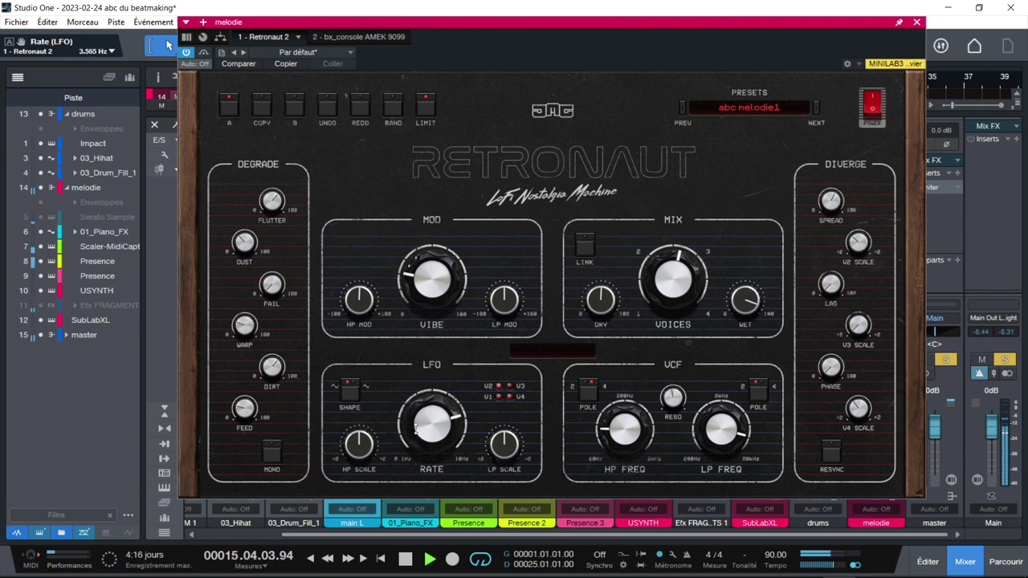
pyautogui.moveTo(359, 443); pyautogui.dragTo(359, 462)
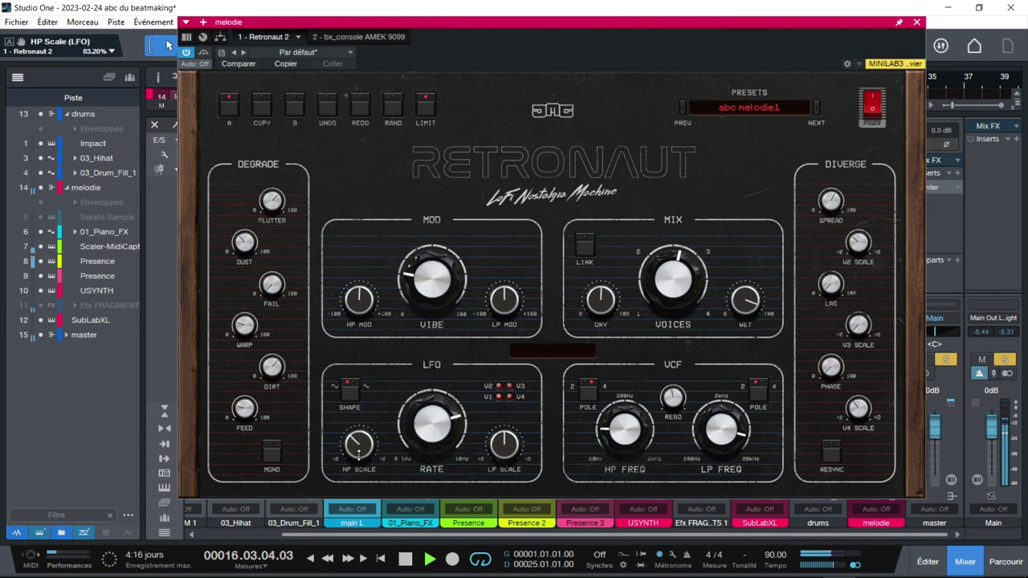
pyautogui.moveTo(505, 443); pyautogui.dragTo(504, 415)
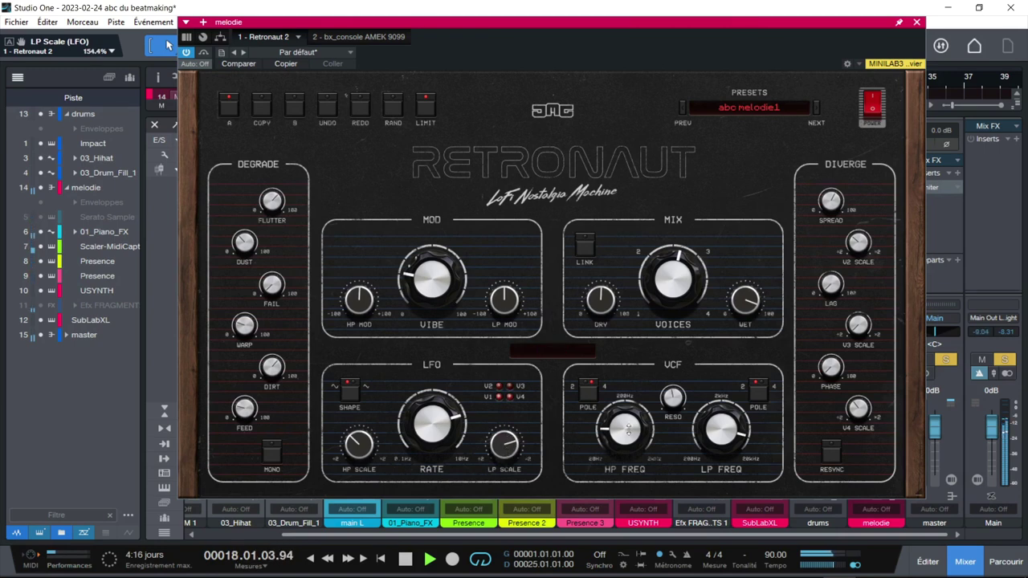
# Set HP Mod to -36.8%, LP Mod to +25.6% and Vibe to 33.2%, and compare the sound with the plugin powered off and on.
pyautogui.moveTo(368, 305); pyautogui.dragTo(368, 323)
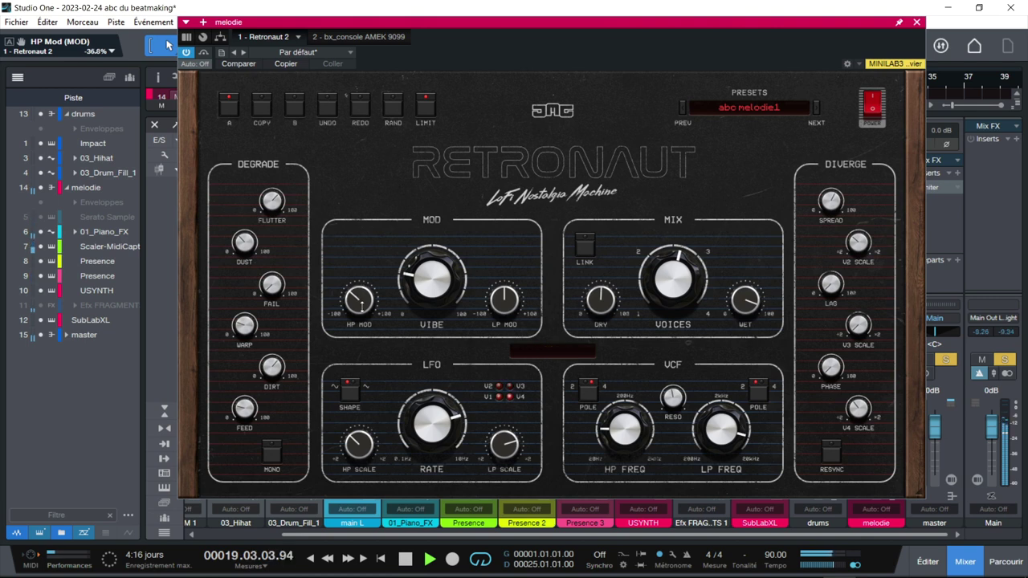
pyautogui.moveTo(504, 302); pyautogui.dragTo(505, 297)
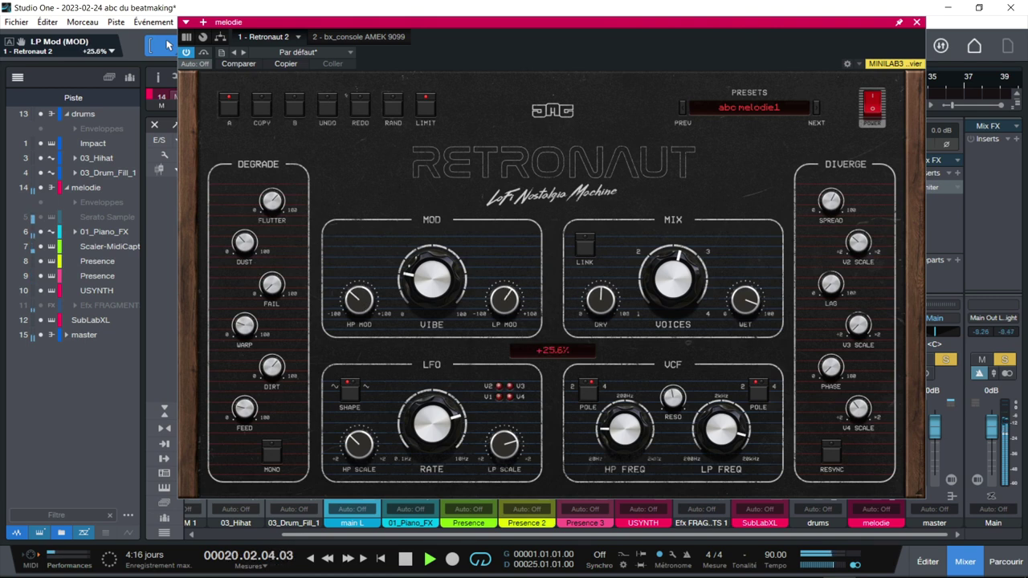
pyautogui.moveTo(432, 277); pyautogui.dragTo(432, 259)
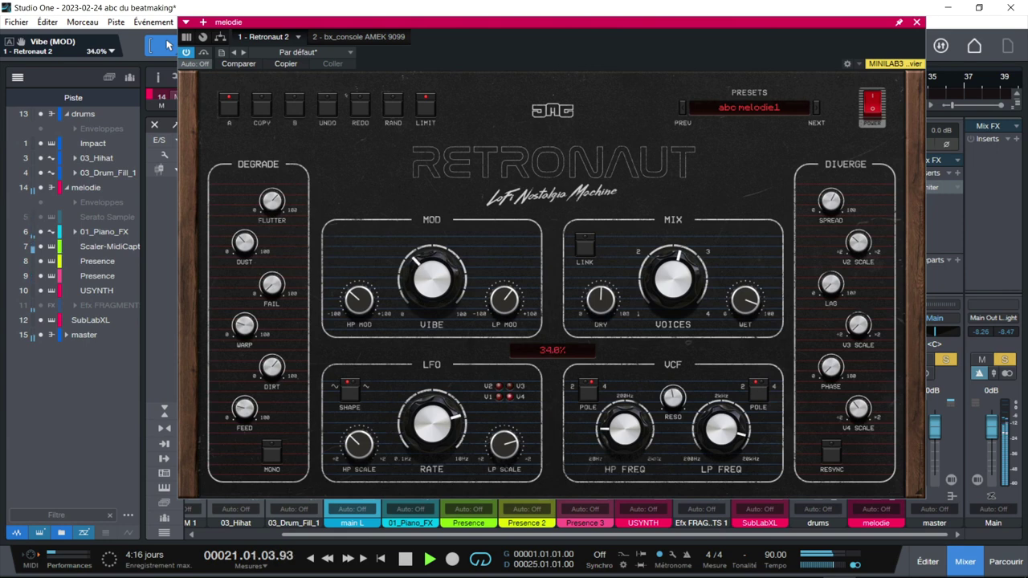
pyautogui.click(875, 108)
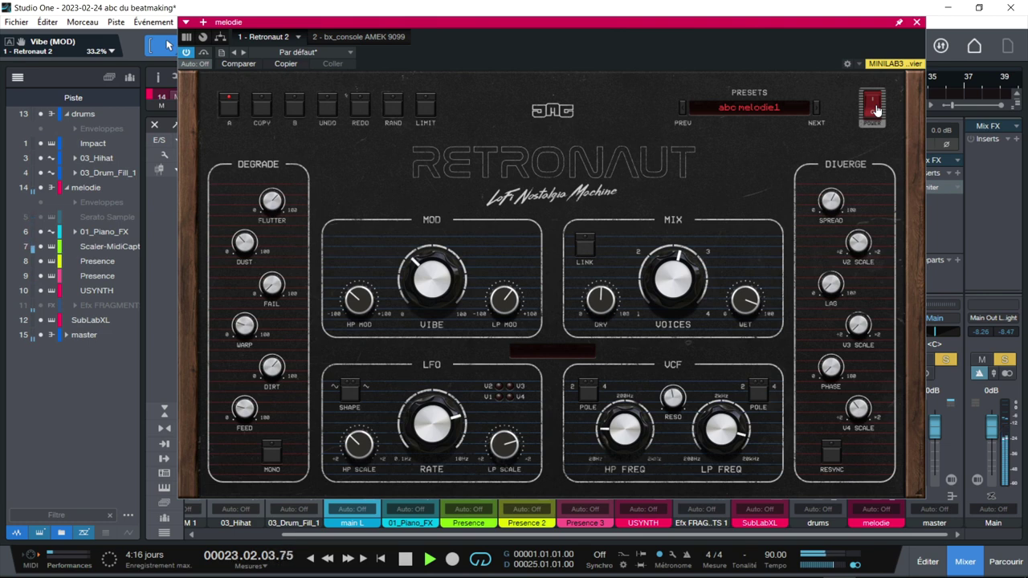
pyautogui.click(873, 103)
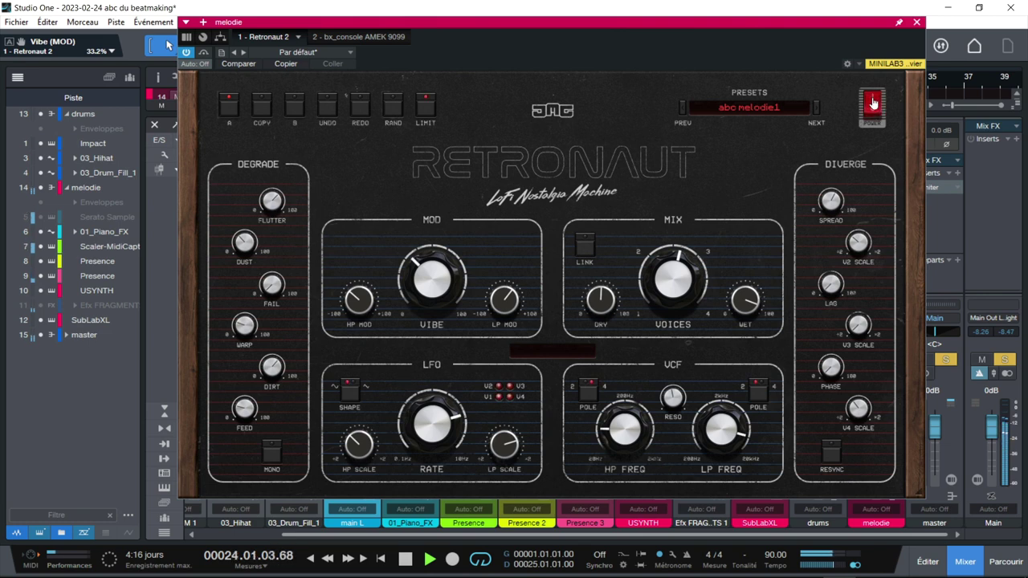
# Lower Dirt, raise Flutter to 46.4% and reduce Vibe to 20.0%.
pyautogui.click(272, 365)
pyautogui.moveTo(272, 365)
pyautogui.mouseDown()
pyautogui.moveTo(272, 381)
pyautogui.moveTo(271, 366)
pyautogui.mouseUp()
pyautogui.moveTo(282, 223); pyautogui.dragTo(282, 209)
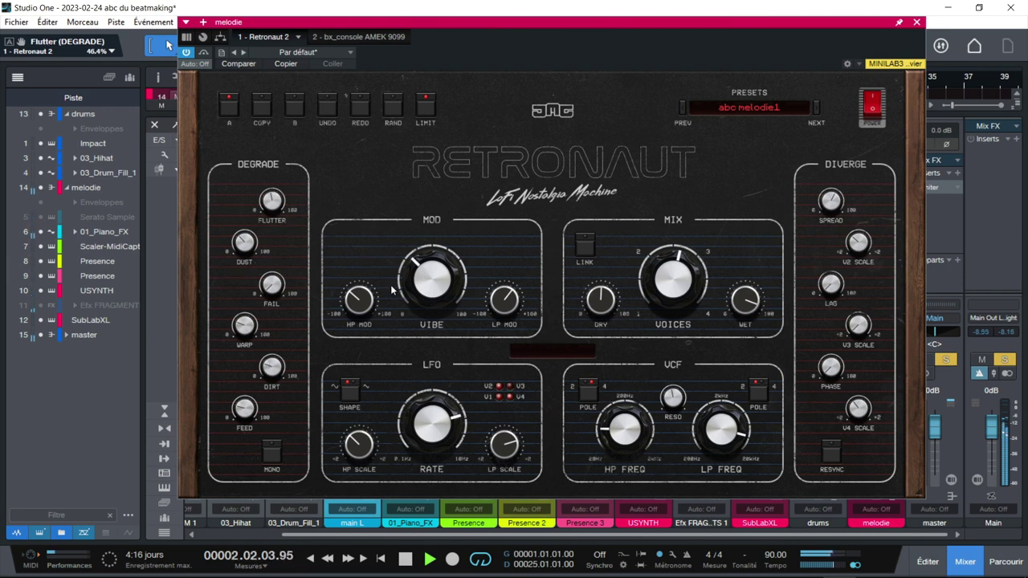
pyautogui.moveTo(417, 289); pyautogui.dragTo(417, 299)
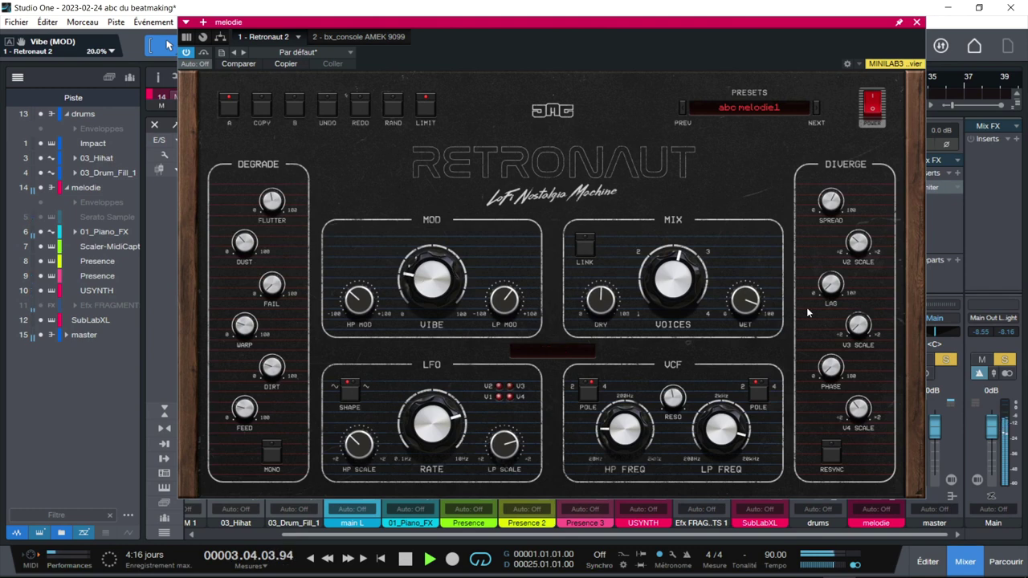
# Set V2 Scale to 100.00%, Lag to 29.6% and Phase to 49.6%, adjust V3 Scale, and compare with the plugin powered off and on.
pyautogui.moveTo(856, 243)
pyautogui.mouseDown()
pyautogui.moveTo(856, 233)
pyautogui.moveTo(859, 240)
pyautogui.mouseUp()
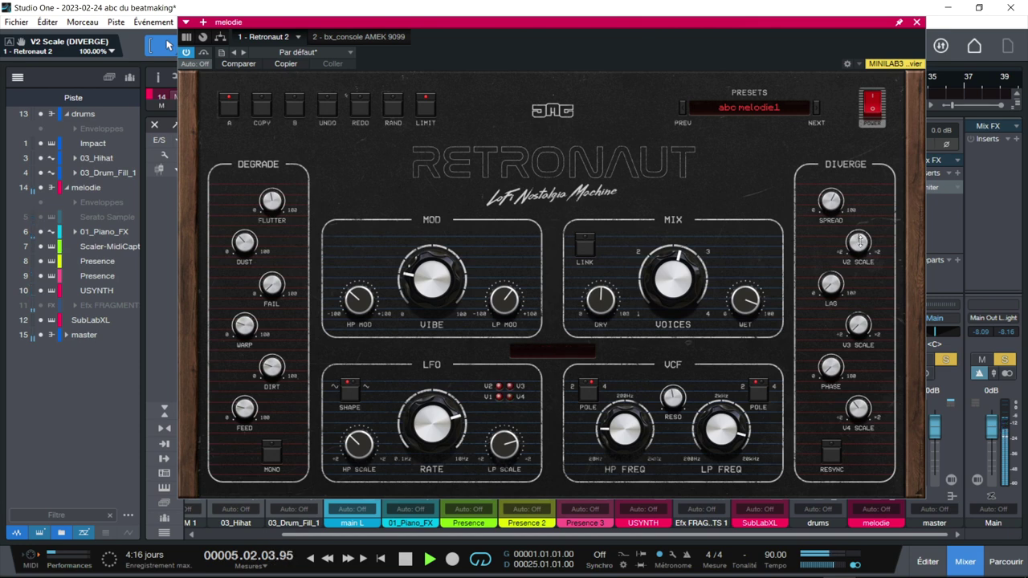
pyautogui.moveTo(830, 284); pyautogui.dragTo(831, 283)
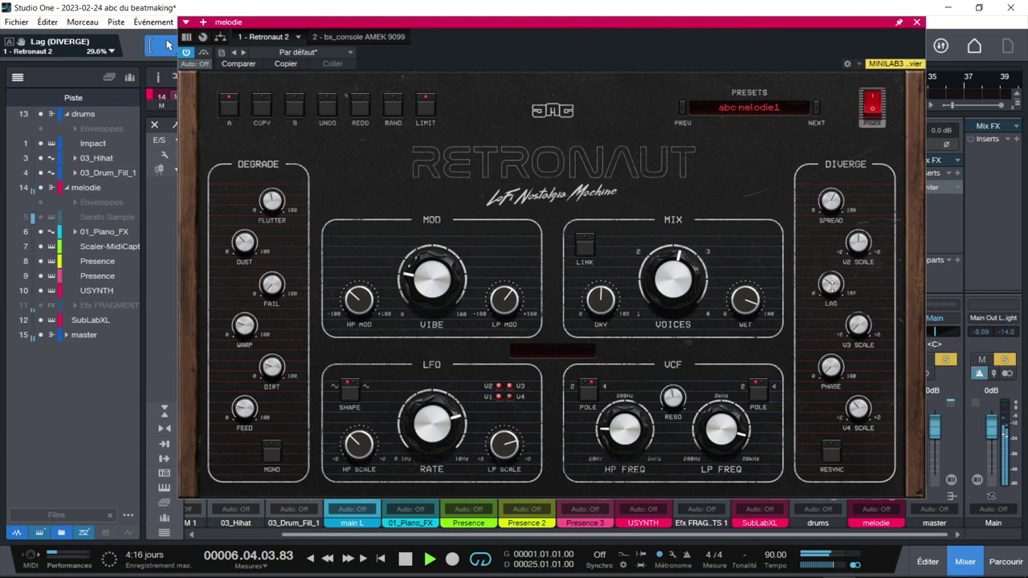
pyautogui.moveTo(858, 324)
pyautogui.mouseDown()
pyautogui.moveTo(858, 314)
pyautogui.moveTo(859, 325)
pyautogui.mouseUp()
pyautogui.moveTo(839, 367); pyautogui.dragTo(838, 367)
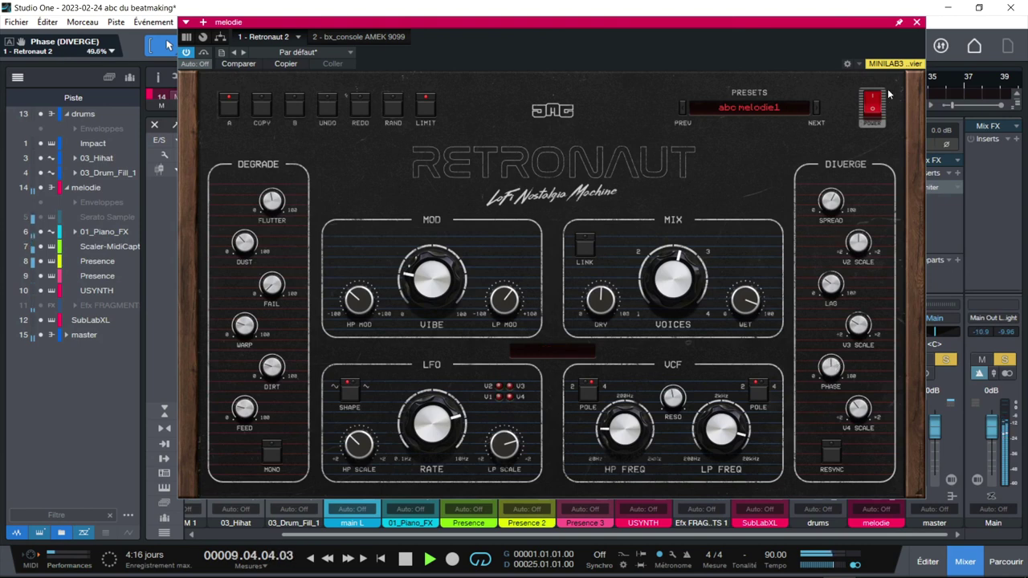
pyautogui.click(872, 109)
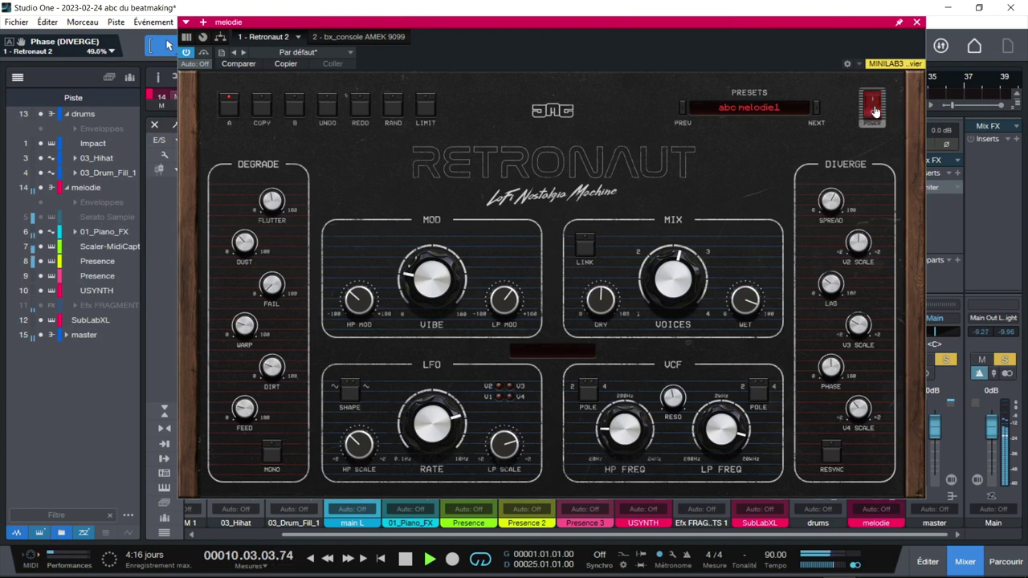
pyautogui.click(873, 103)
# Raise the mix Voices to 3.76 and set Wet to 71.2%.
pyautogui.moveTo(673, 277); pyautogui.dragTo(673, 250)
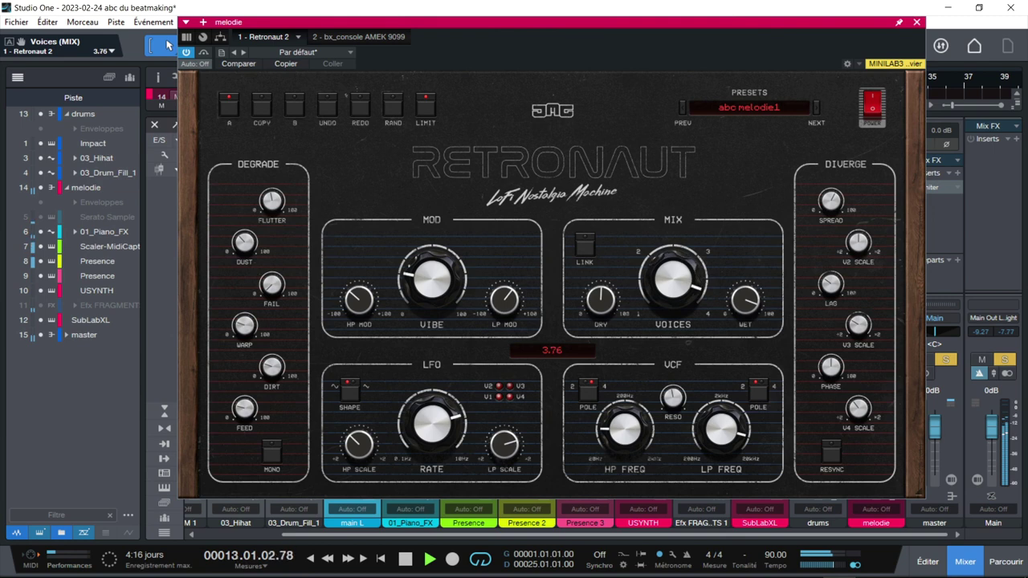
pyautogui.click(605, 312)
pyautogui.moveTo(741, 305); pyautogui.dragTo(740, 294)
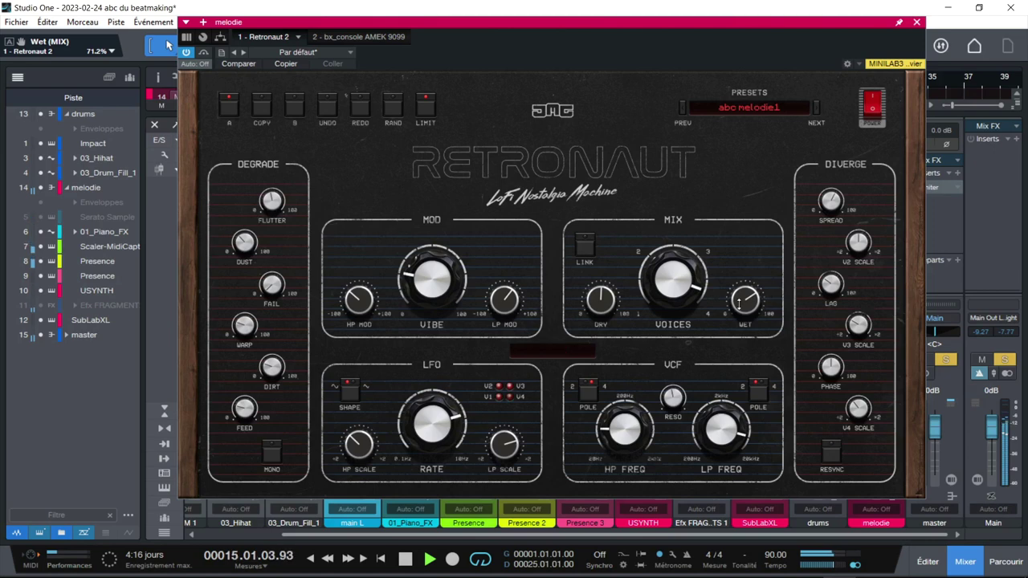
# Try the VCF HP Freq at 441.6 Hz and the LFO Rate at 0.5754 Hz, and bring HP Freq down to 41.79 Hz.
pyautogui.moveTo(632, 424); pyautogui.dragTo(633, 399)
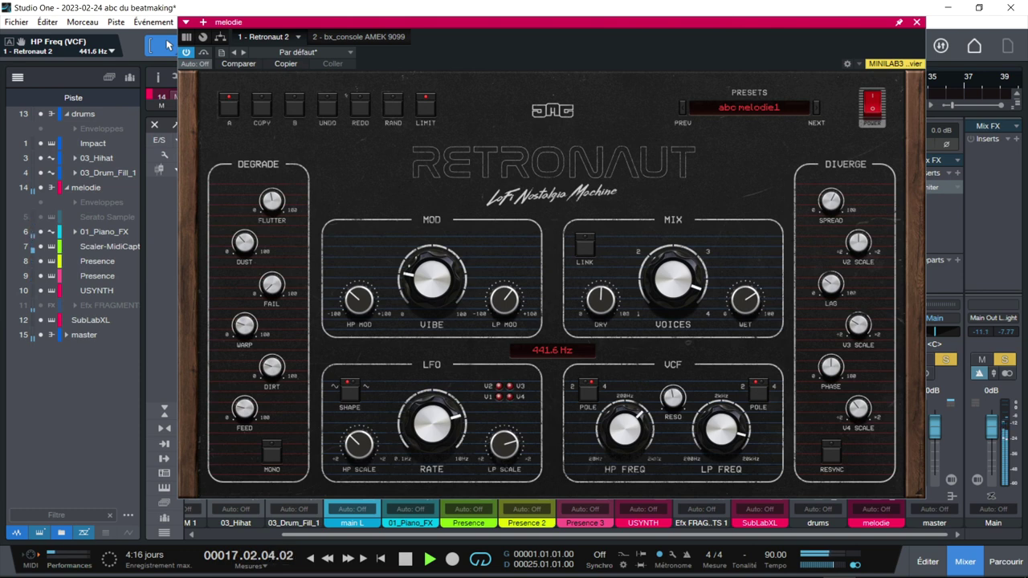
pyautogui.moveTo(633, 398); pyautogui.dragTo(633, 409)
pyautogui.moveTo(441, 429); pyautogui.dragTo(441, 455)
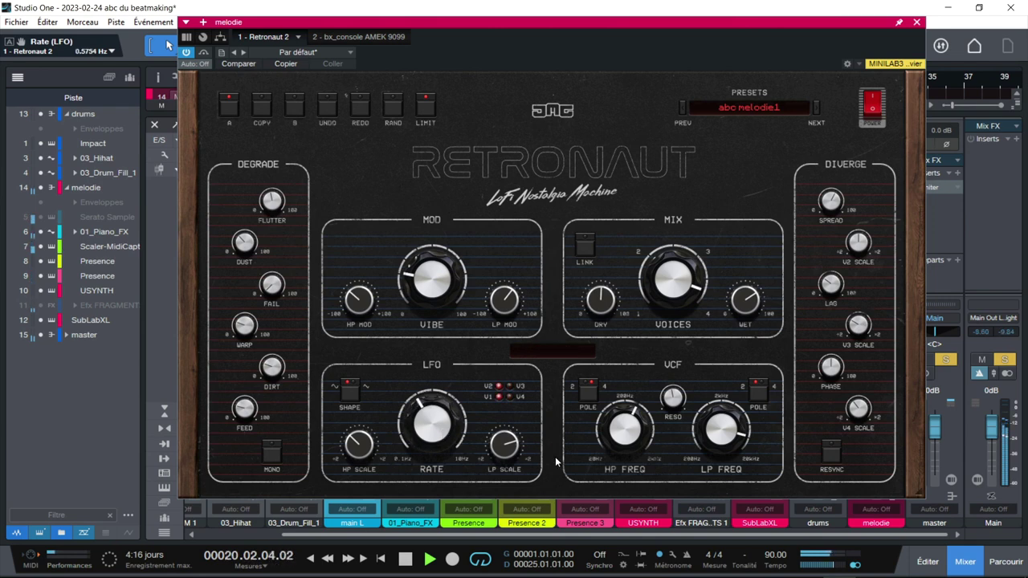
pyautogui.moveTo(615, 427); pyautogui.dragTo(615, 447)
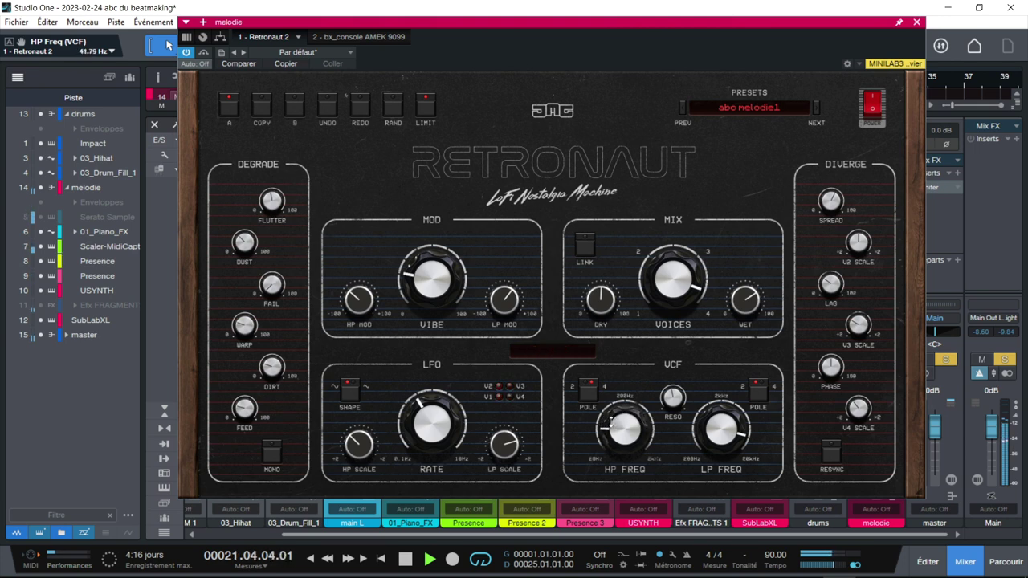
# Try the LFO Rate at 9.638 Hz, lower HP Scale, settle the Rate at 0.4055 Hz and stop playback.
pyautogui.moveTo(434, 438); pyautogui.dragTo(434, 389)
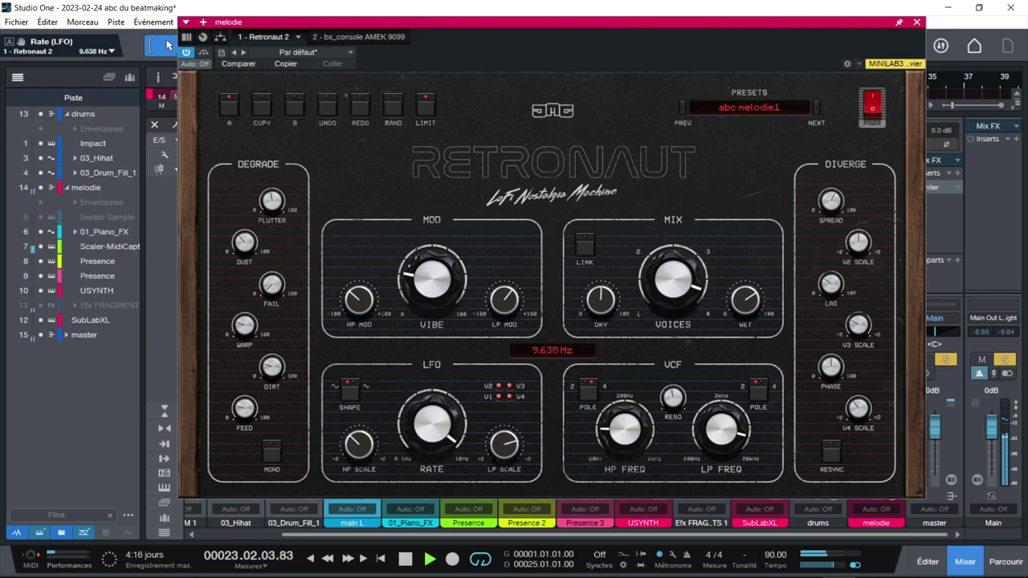
pyautogui.moveTo(359, 443); pyautogui.dragTo(348, 448)
pyautogui.moveTo(423, 418)
pyautogui.mouseDown()
pyautogui.moveTo(423, 450)
pyautogui.moveTo(420, 416)
pyautogui.mouseUp()
pyautogui.press('space')
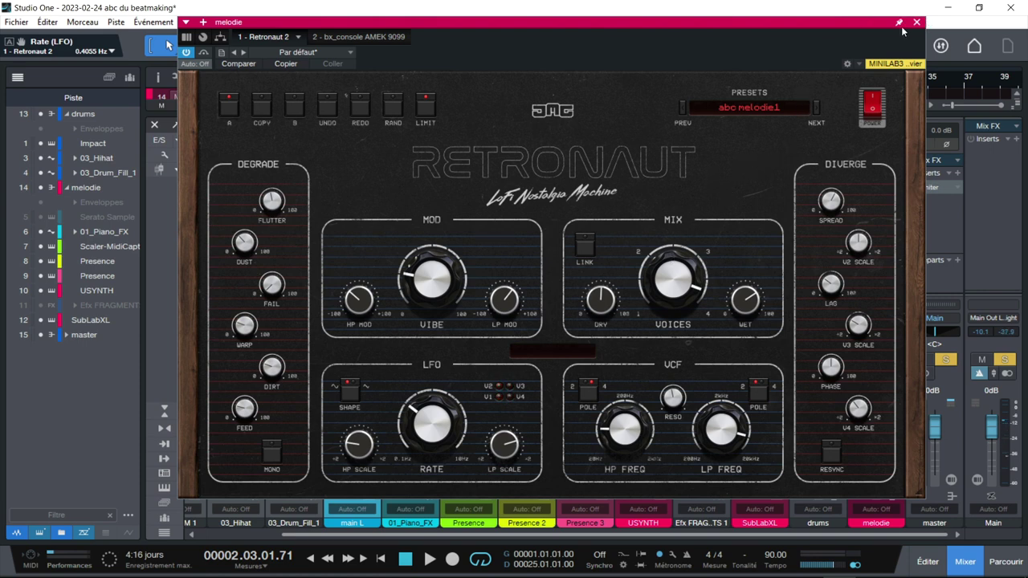
# Open the melodie channel's bx_console AMEK 9099, enable the drums channel's bx_console, and play the song from the start.
pyautogui.click(387, 38)
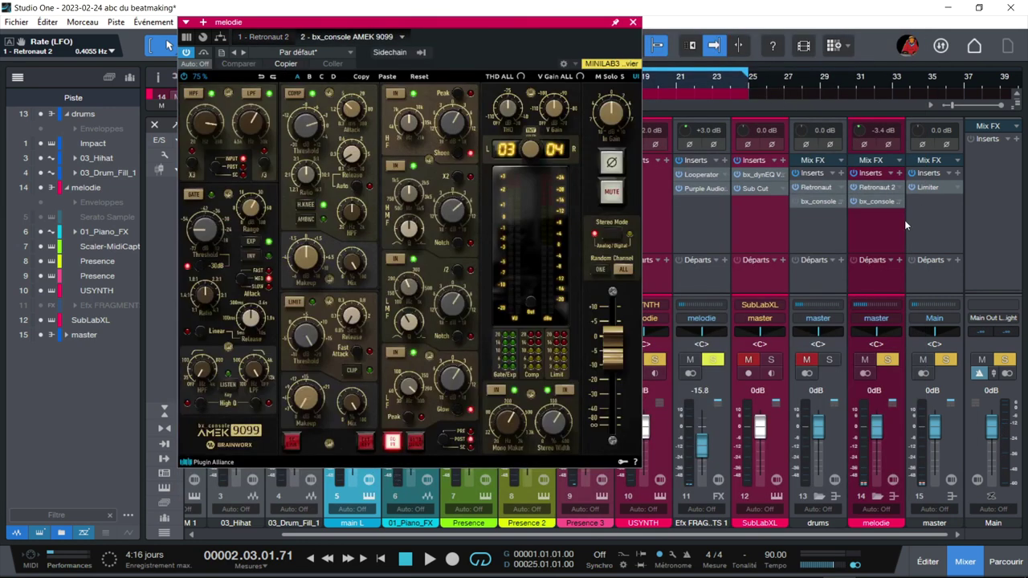
pyautogui.press('space')
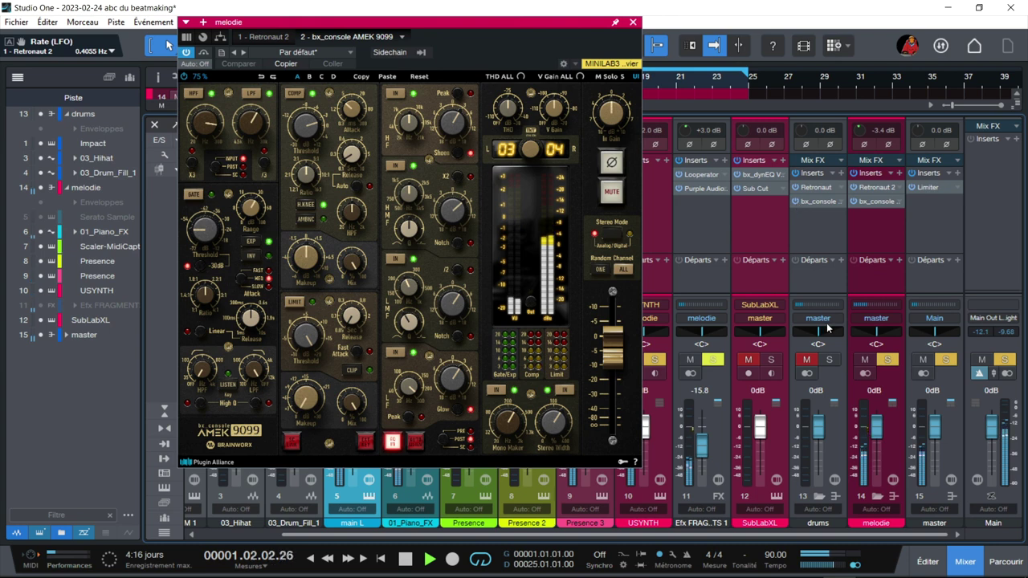
# Unsolo the melodie channel, and in the drums channel's Retronaut set Vibe to 7.2% and HP Mod to -20.8% and raise LP Mod.
pyautogui.click(886, 361)
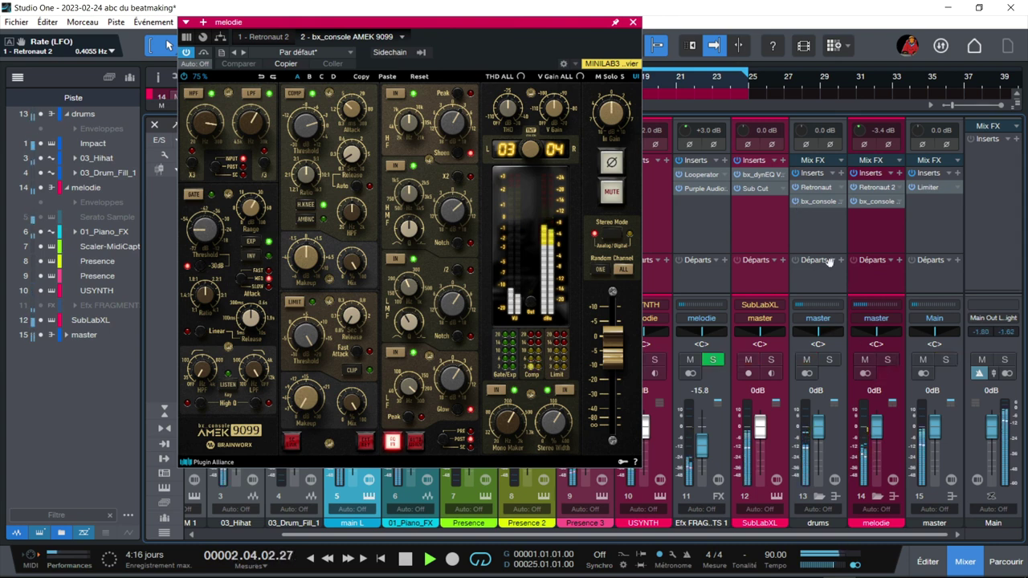
pyautogui.click(816, 187)
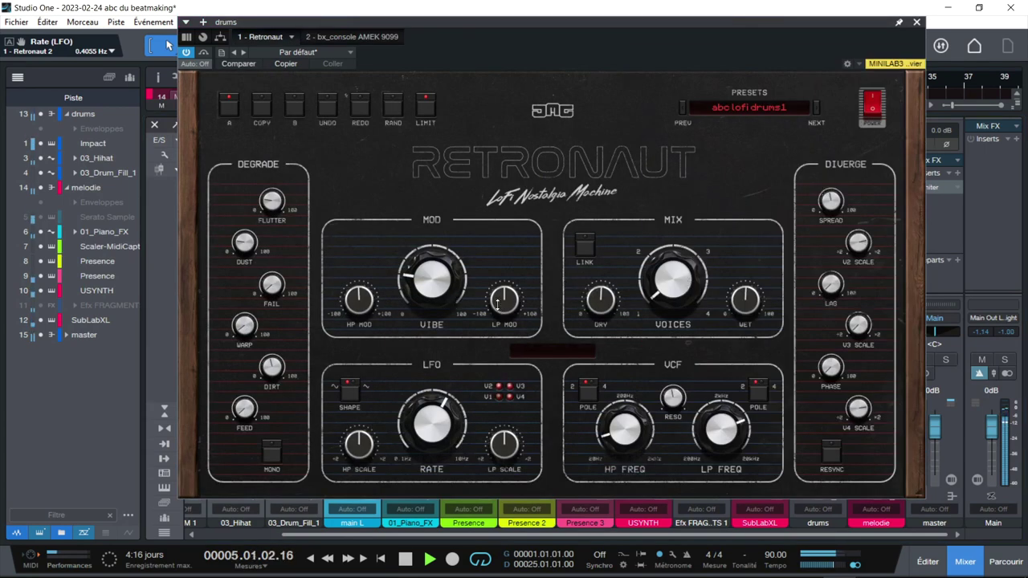
pyautogui.moveTo(427, 287); pyautogui.dragTo(426, 304)
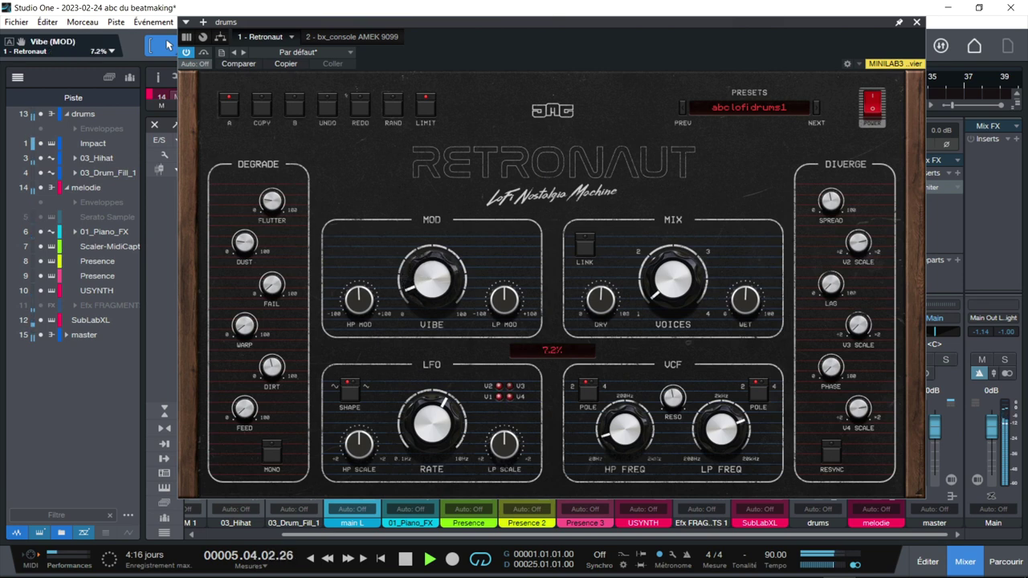
pyautogui.moveTo(503, 302); pyautogui.dragTo(503, 302)
pyautogui.moveTo(371, 304); pyautogui.dragTo(371, 313)
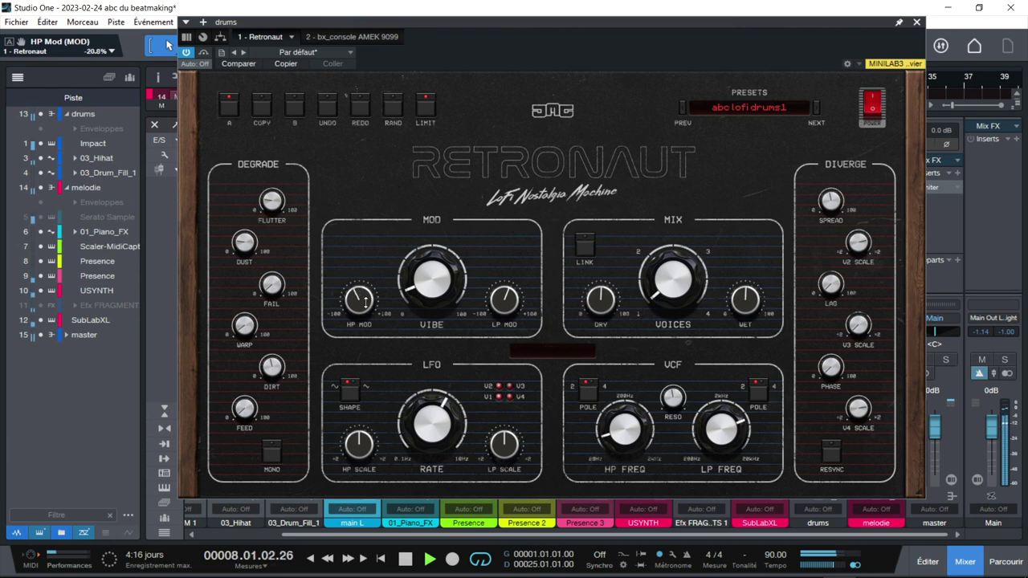
pyautogui.click(409, 423)
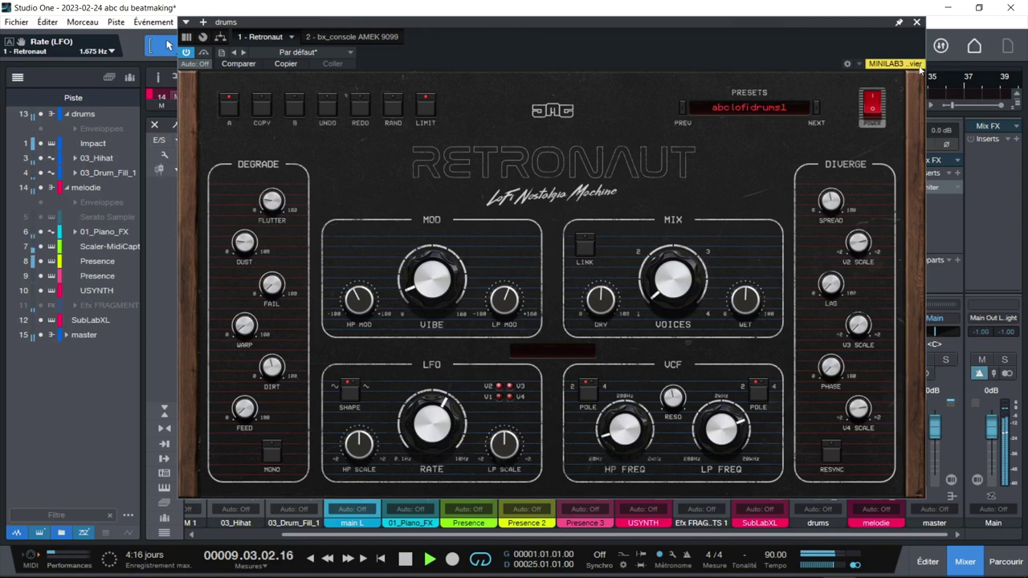
# Compare the drums with Retronaut powered off and back on, and close the plugin window.
pyautogui.click(878, 113)
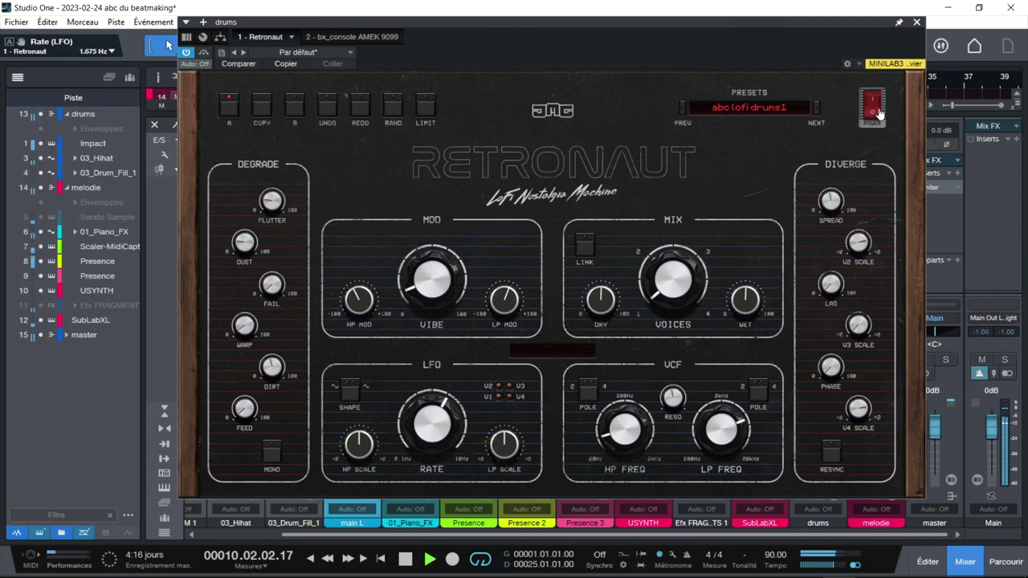
pyautogui.click(875, 105)
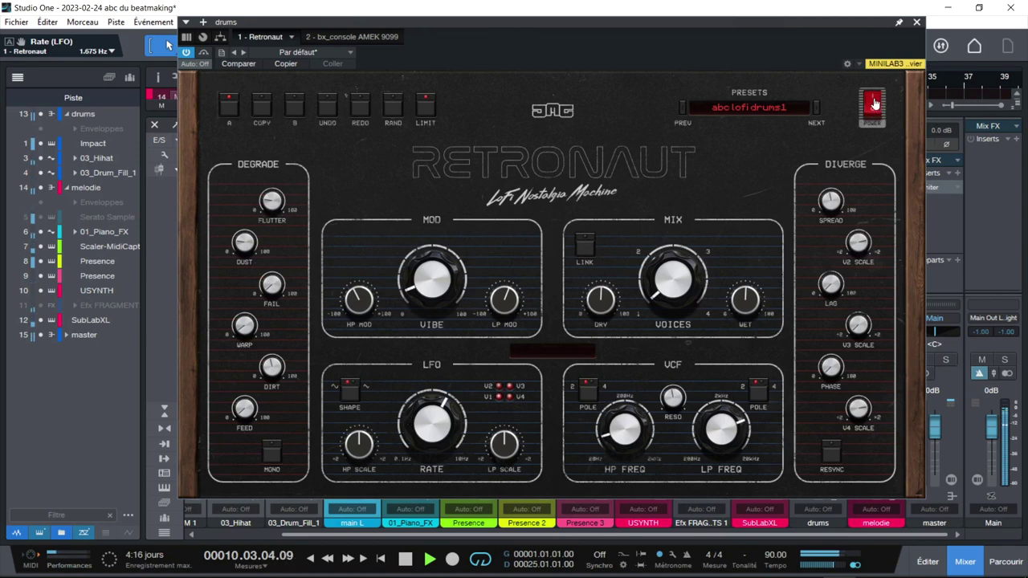
pyautogui.click(916, 22)
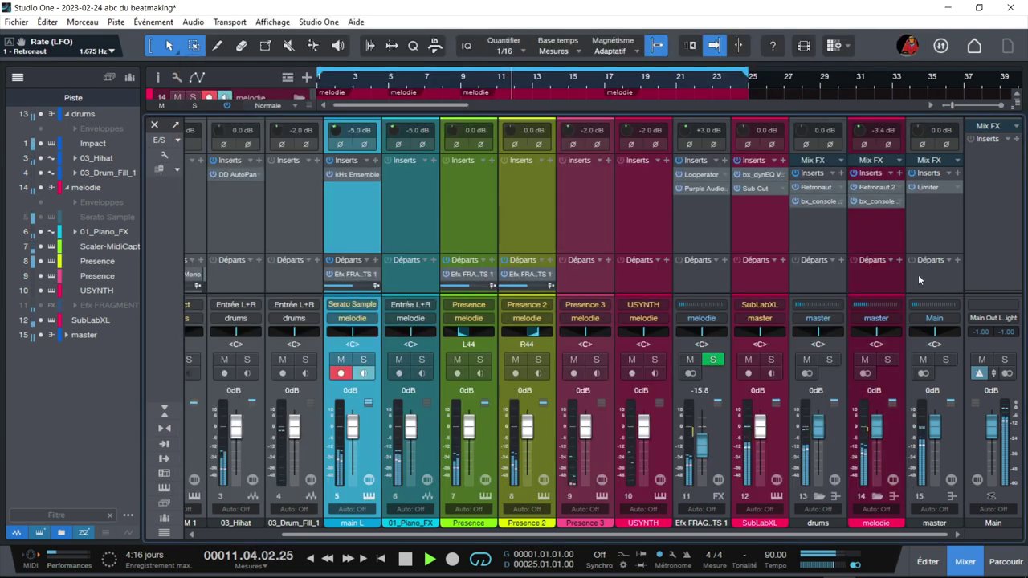
# Audition the drums channel soloed, with and without the melodie channel, and release the solos.
pyautogui.click(829, 360)
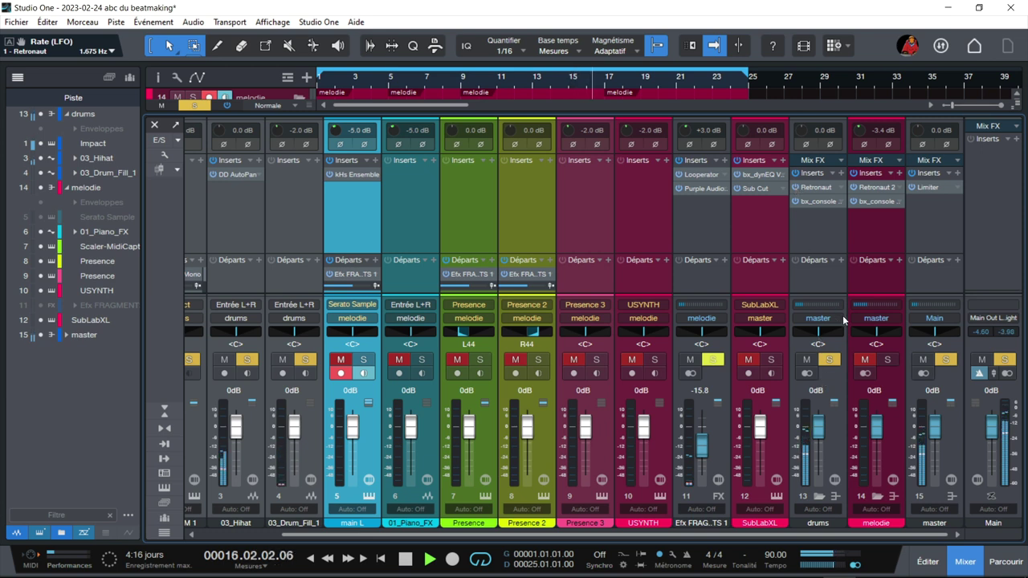
pyautogui.click(887, 360)
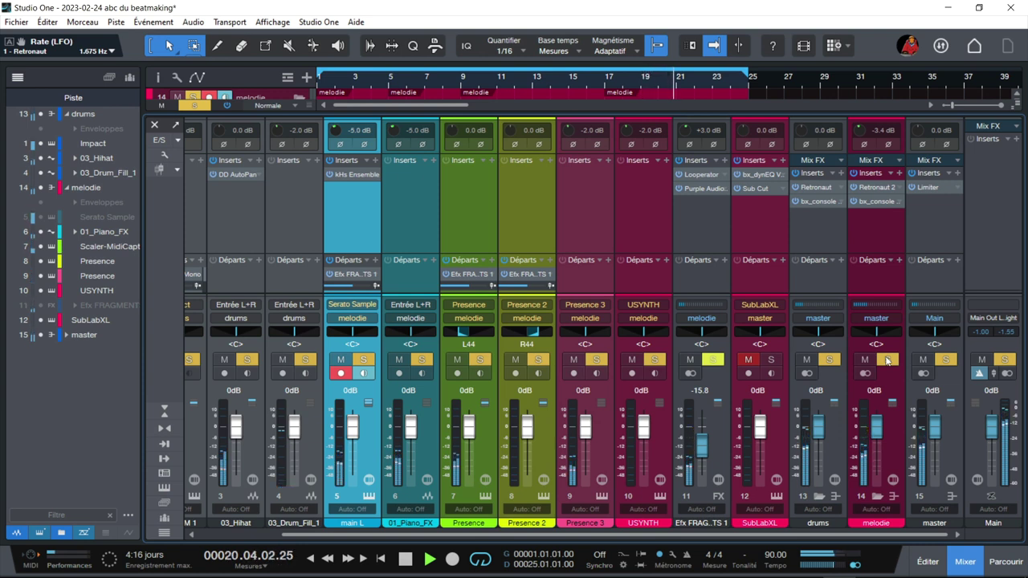
pyautogui.click(887, 361)
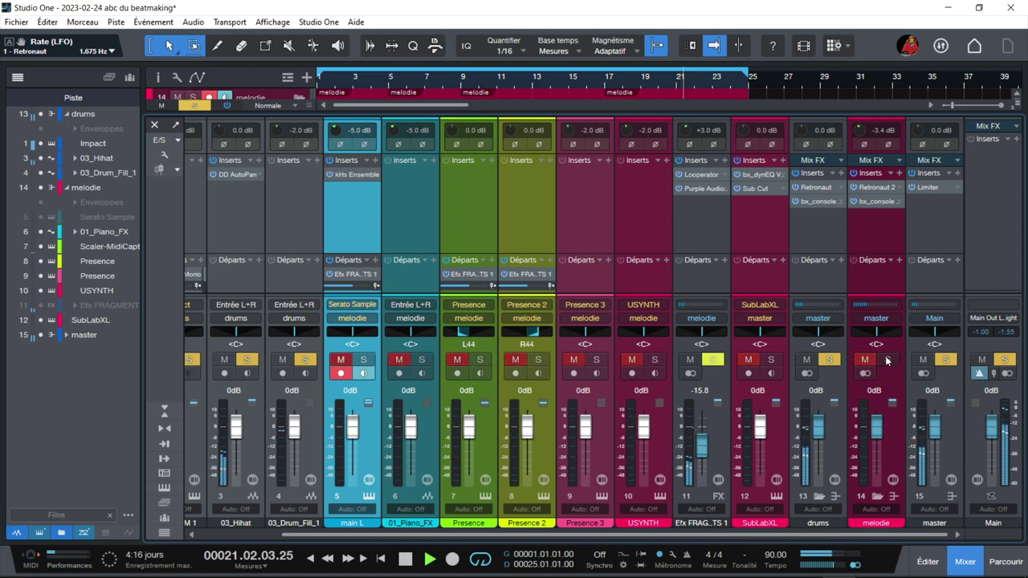
pyautogui.rightClick(823, 365)
pyautogui.click(824, 365)
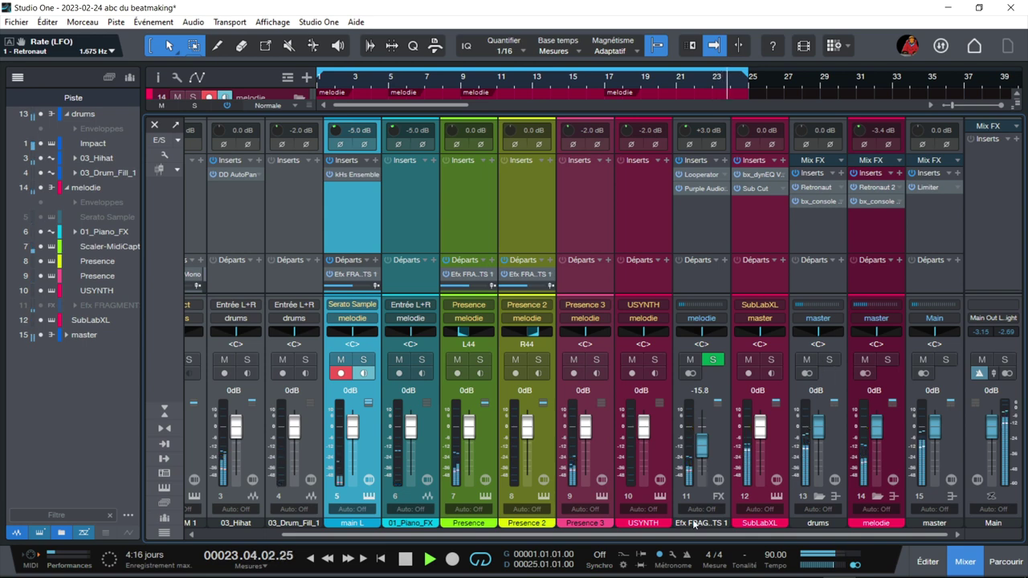
# Switch the mixer to narrow channel strips, open the melodie channel's Retronaut 2 and stop playback.
pyautogui.moveTo(690, 537); pyautogui.dragTo(526, 560)
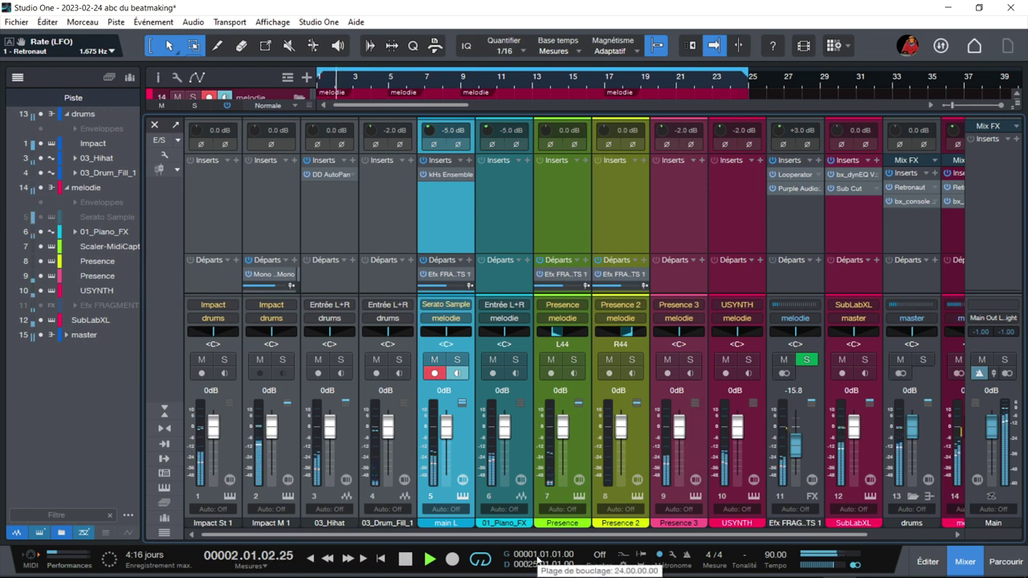
pyautogui.moveTo(594, 533); pyautogui.dragTo(710, 526)
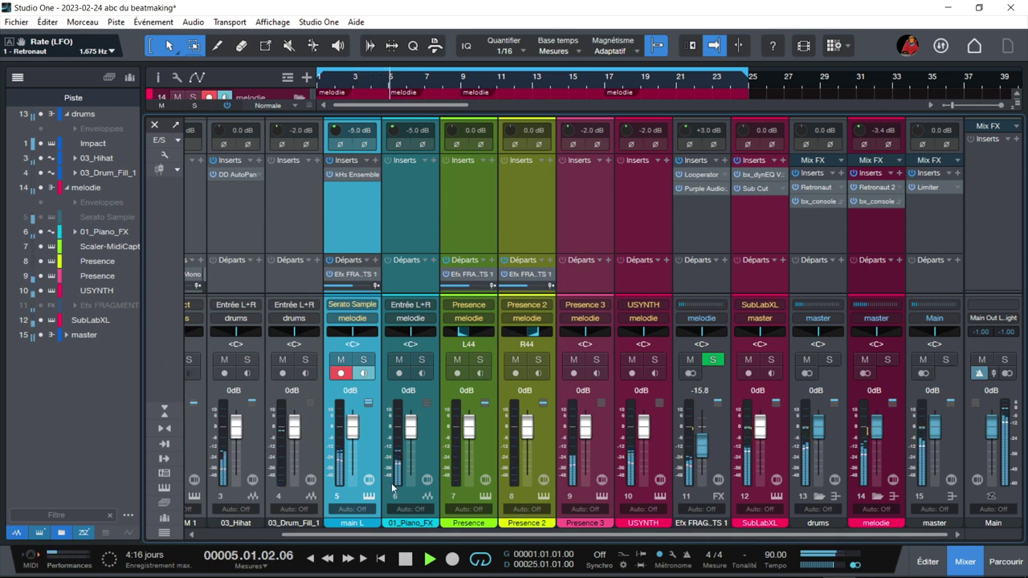
pyautogui.click(165, 428)
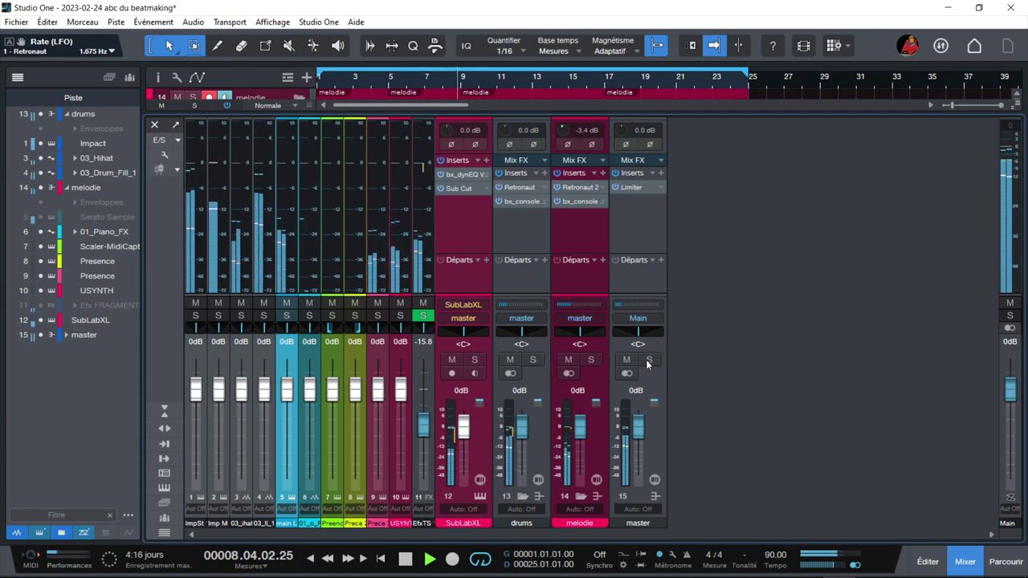
pyautogui.click(580, 187)
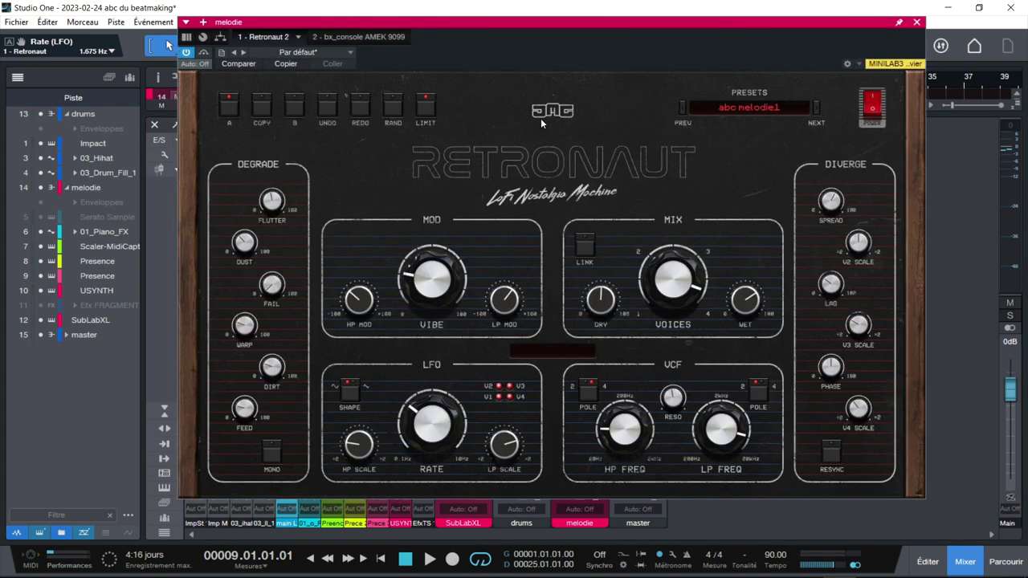